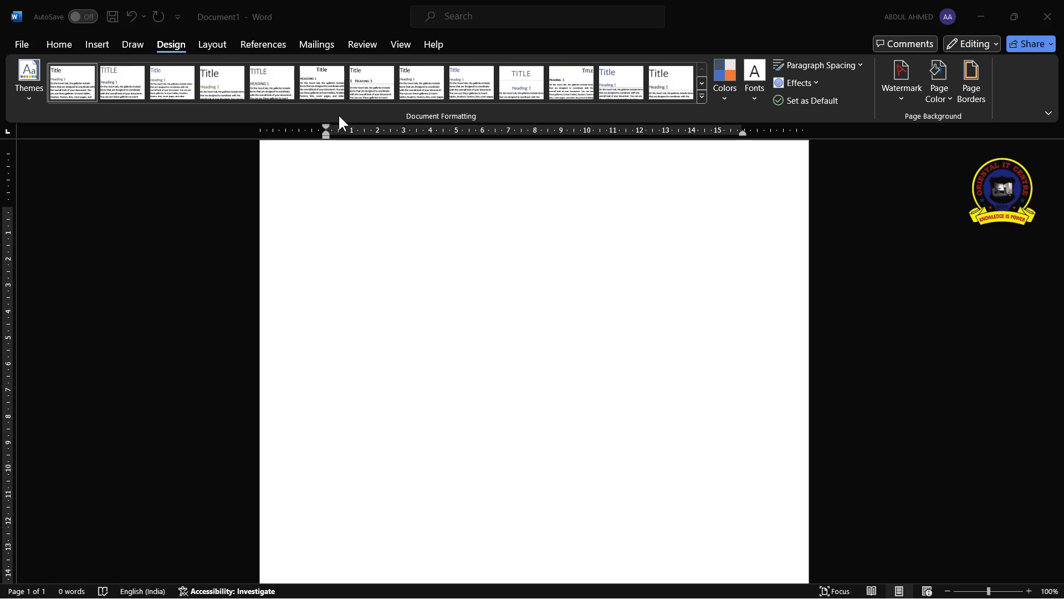
# Type the heading "ORIENTAL IT CENTRE" at the top of the blank page
pyautogui.scroll(1, 333, 261)
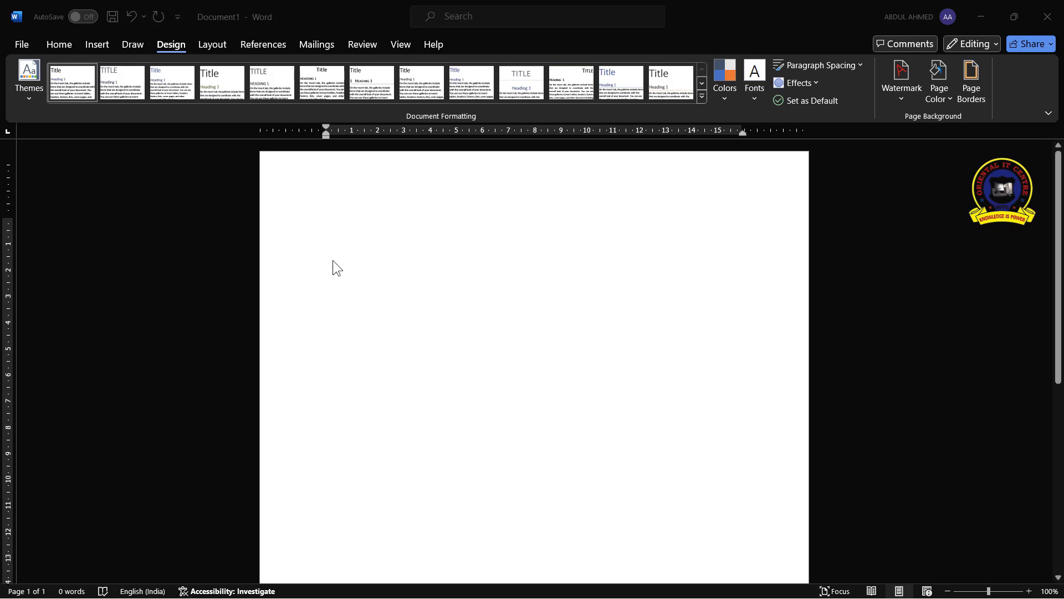
pyautogui.click(353, 227)
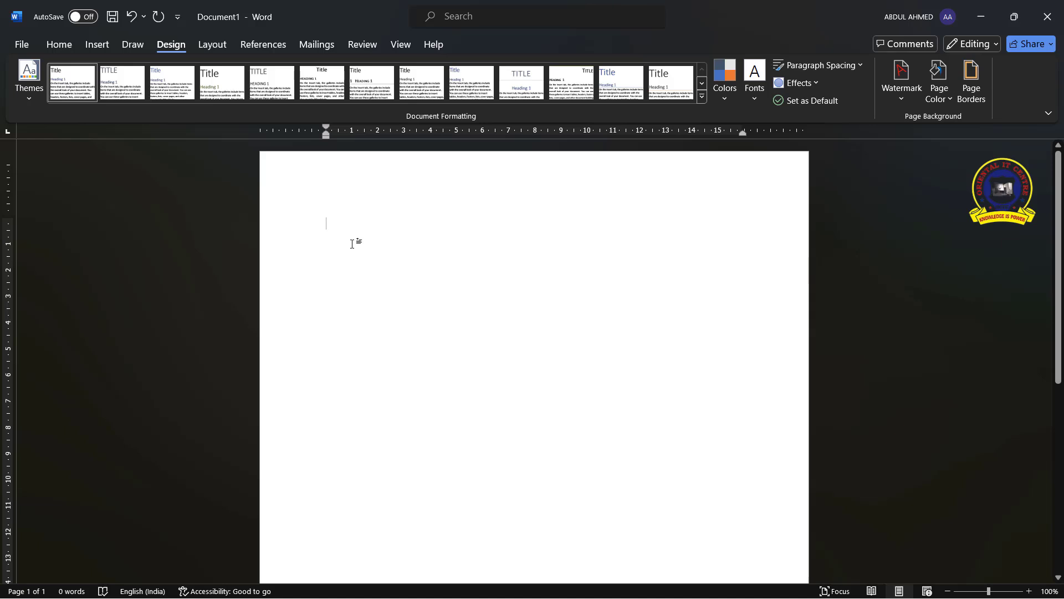
pyautogui.write('OR')
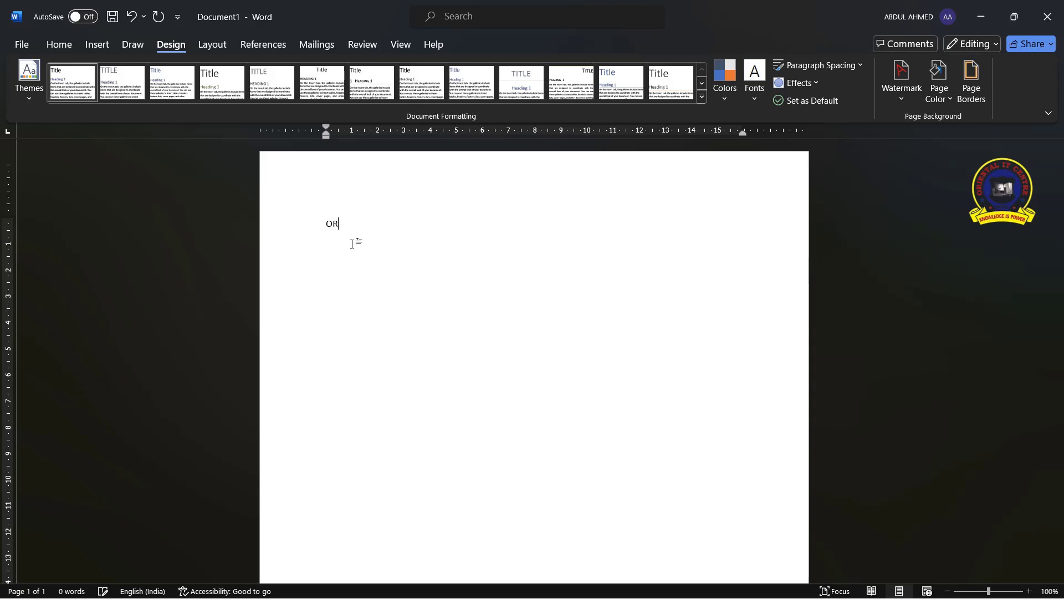
pyautogui.write('IENTAL ')
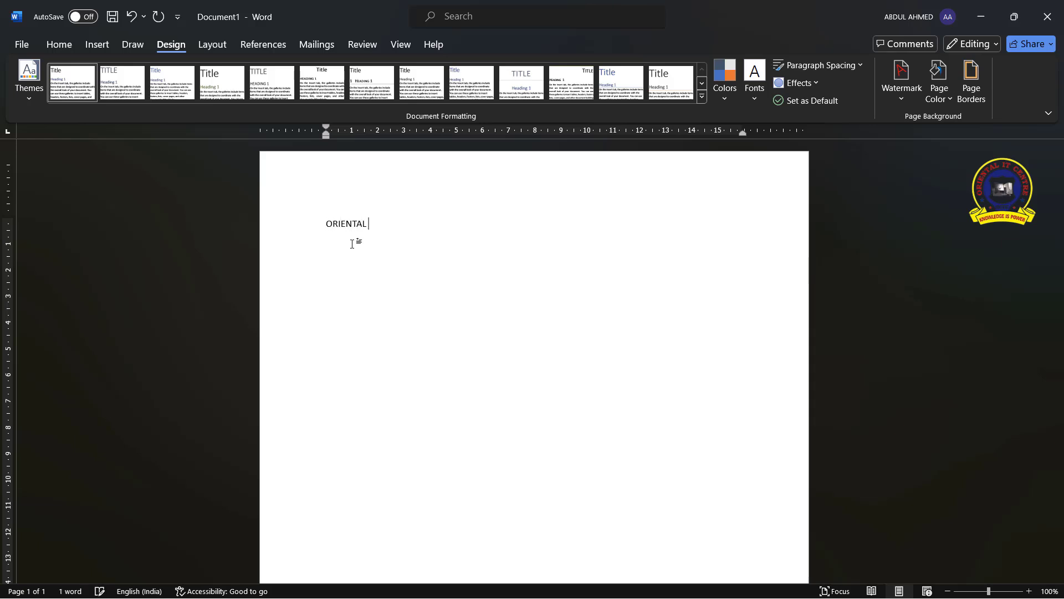
pyautogui.write('IT CENTRE')
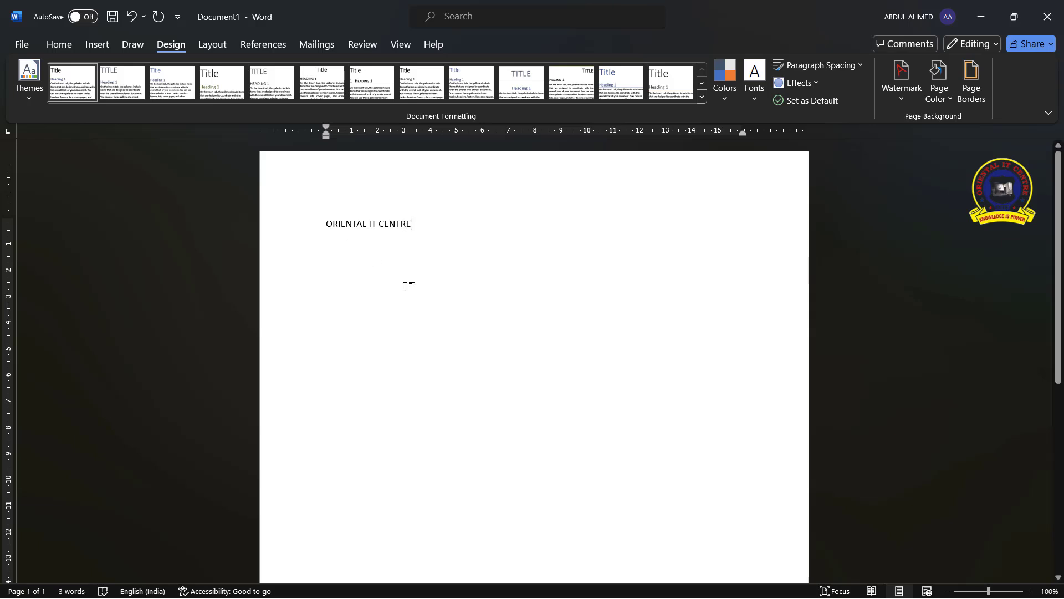
# Start a new line and generate sample paragraphs with the =RAND() formula
pyautogui.press('Return')
pyautogui.write('=')
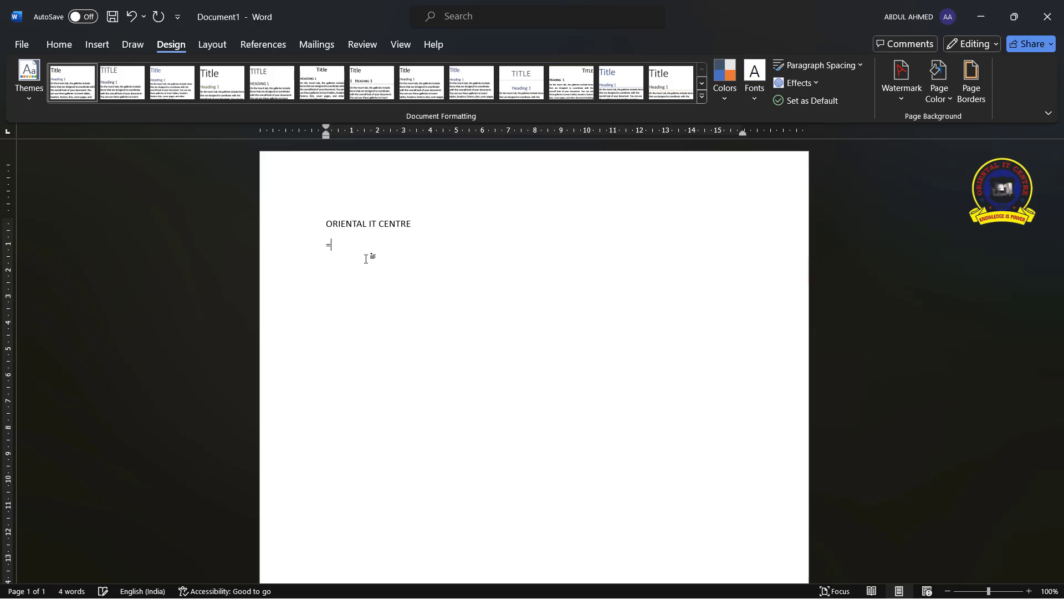
pyautogui.write('RAND()')
pyautogui.press('Return')
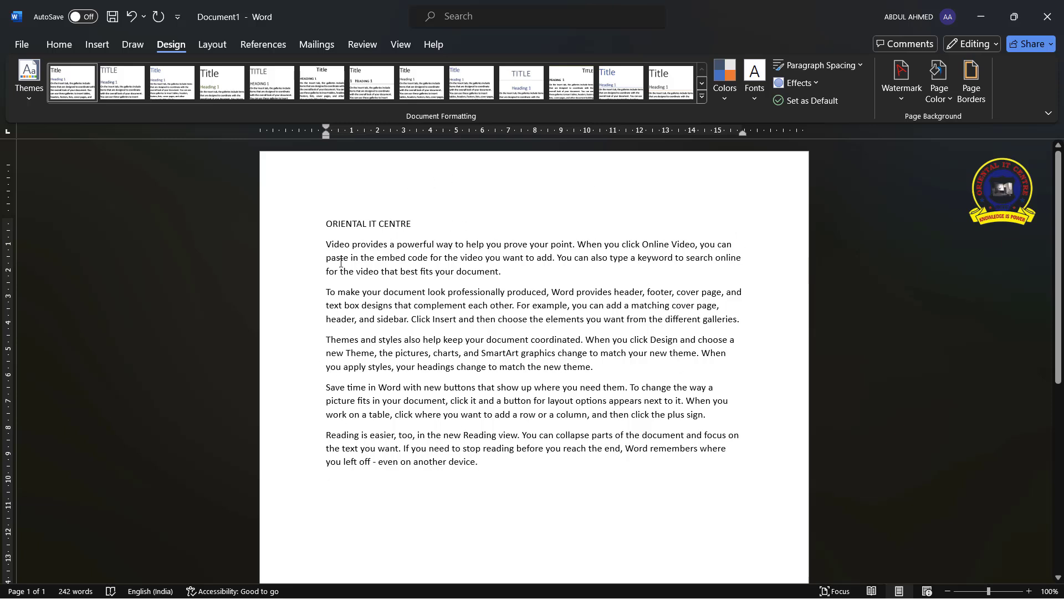
# Apply the Damask theme and a different built-in style set to the document
pyautogui.click(23, 99)
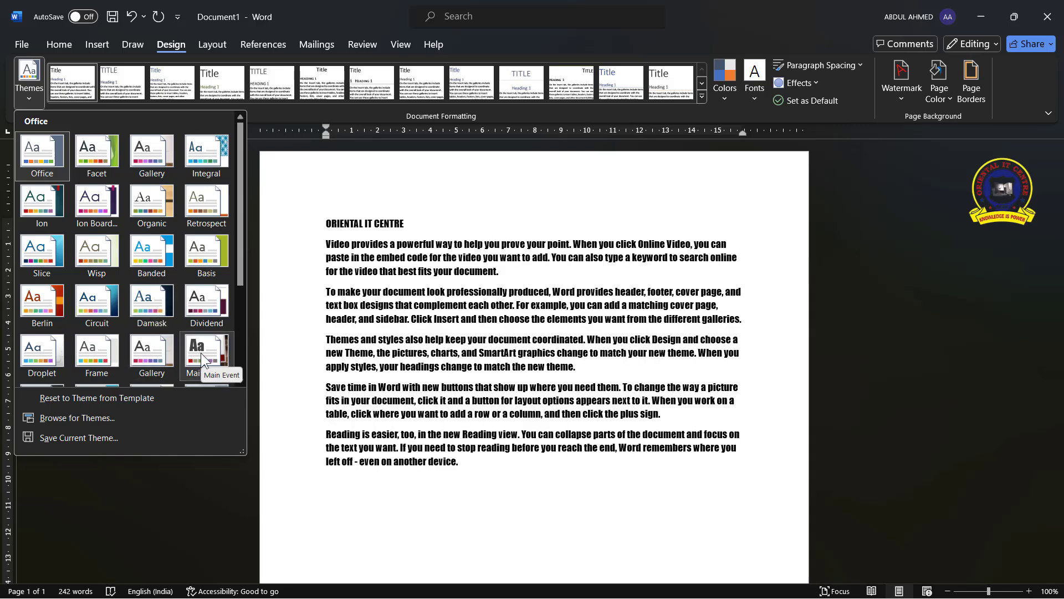
pyautogui.click(155, 308)
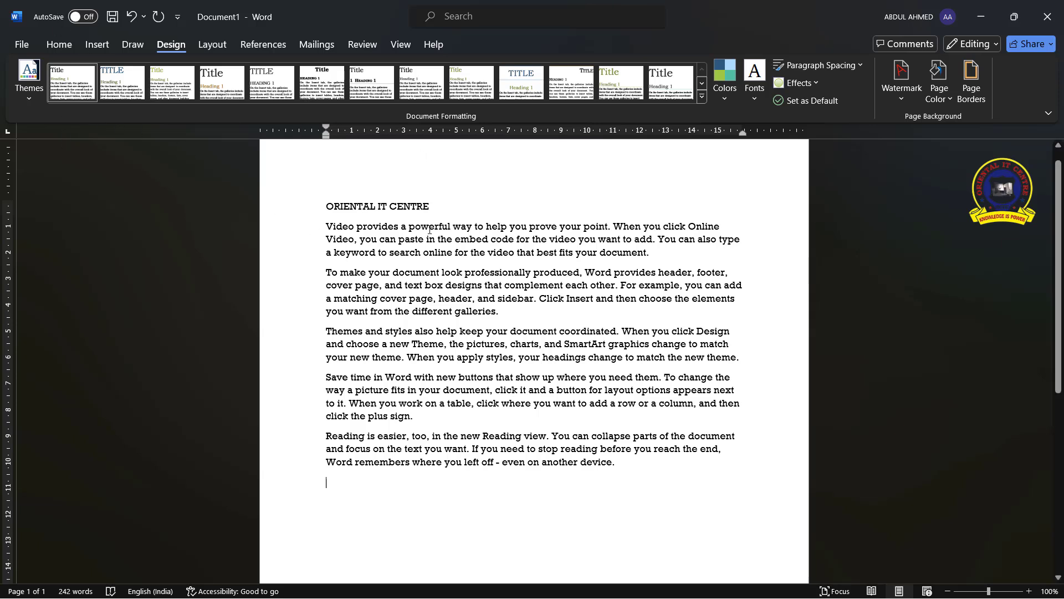
pyautogui.click(327, 204)
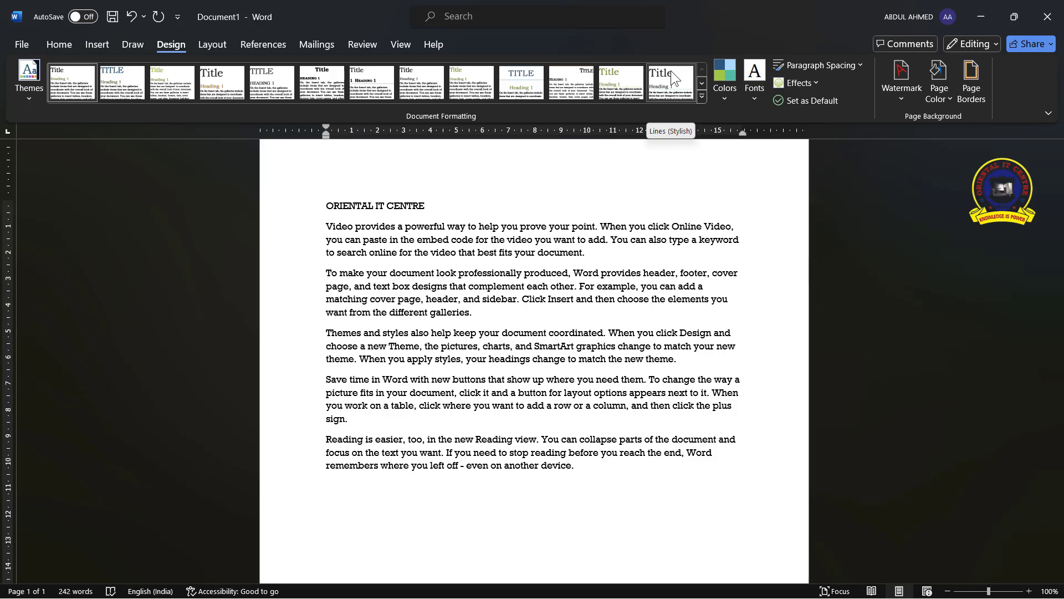
pyautogui.click(702, 97)
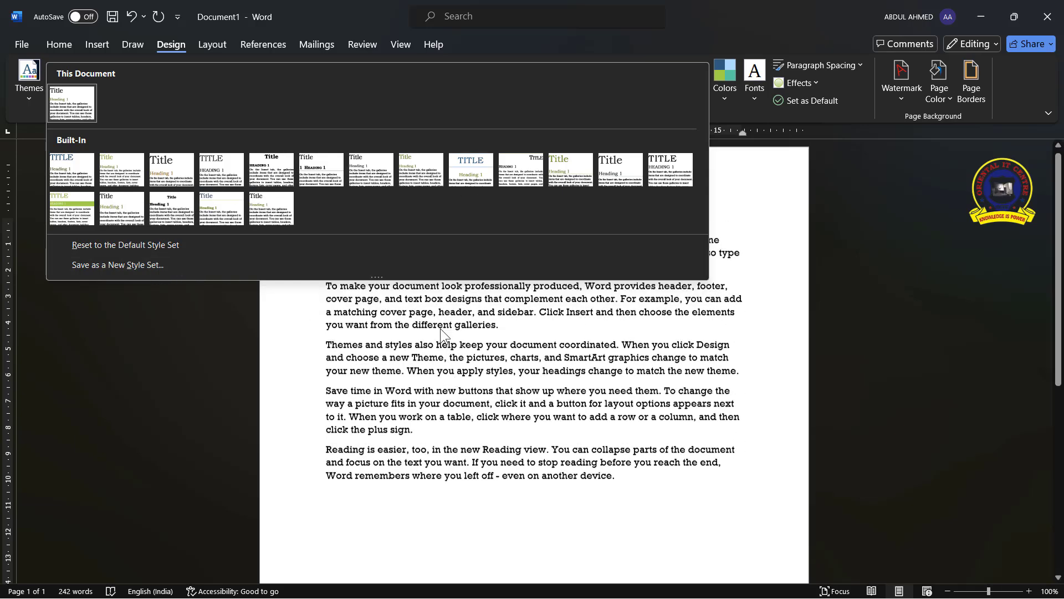
pyautogui.click(81, 212)
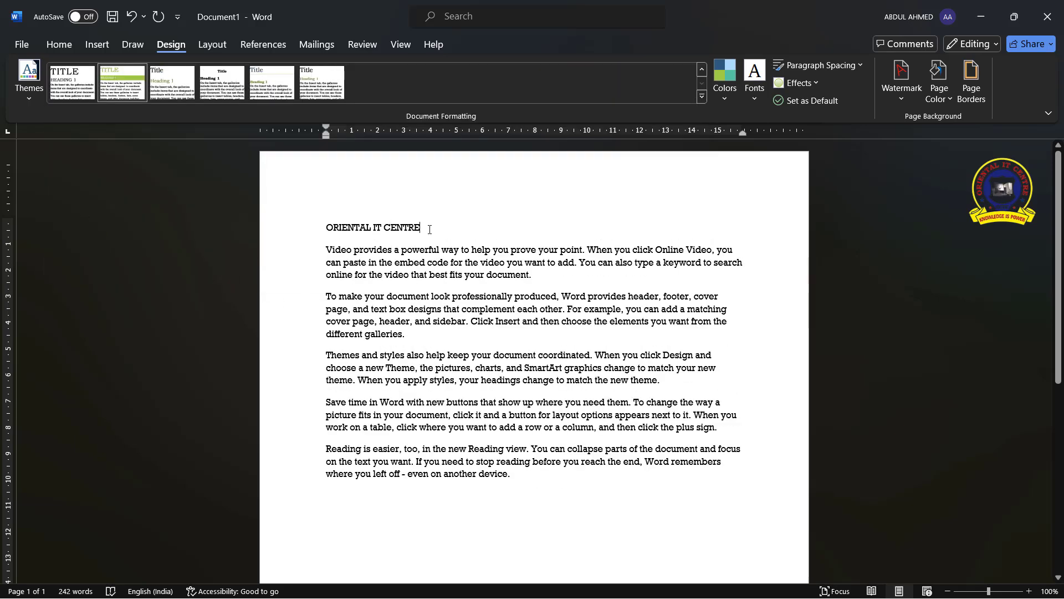
pyautogui.click(74, 86)
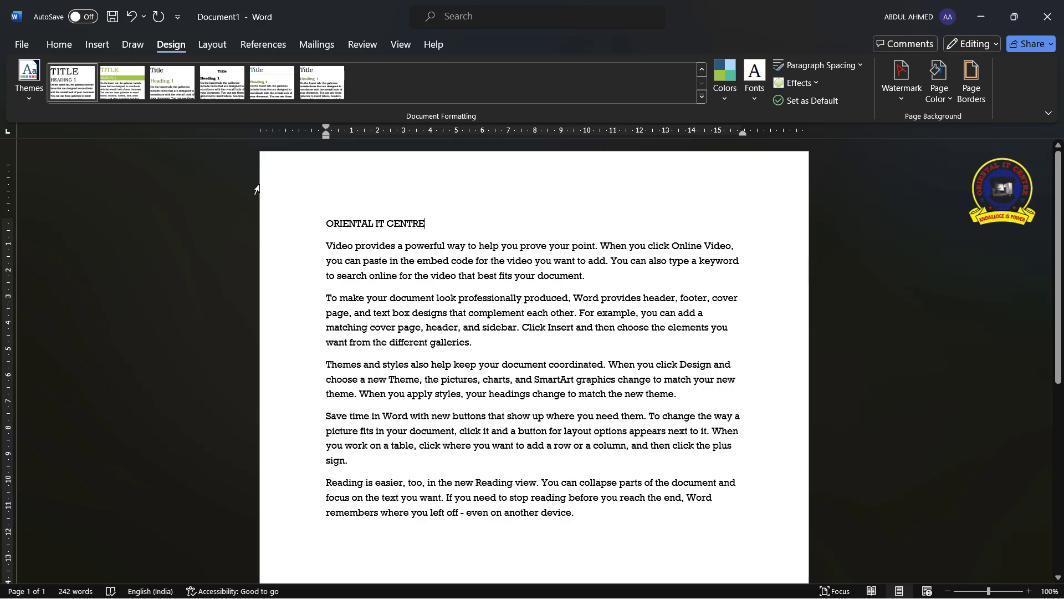
pyautogui.click(730, 92)
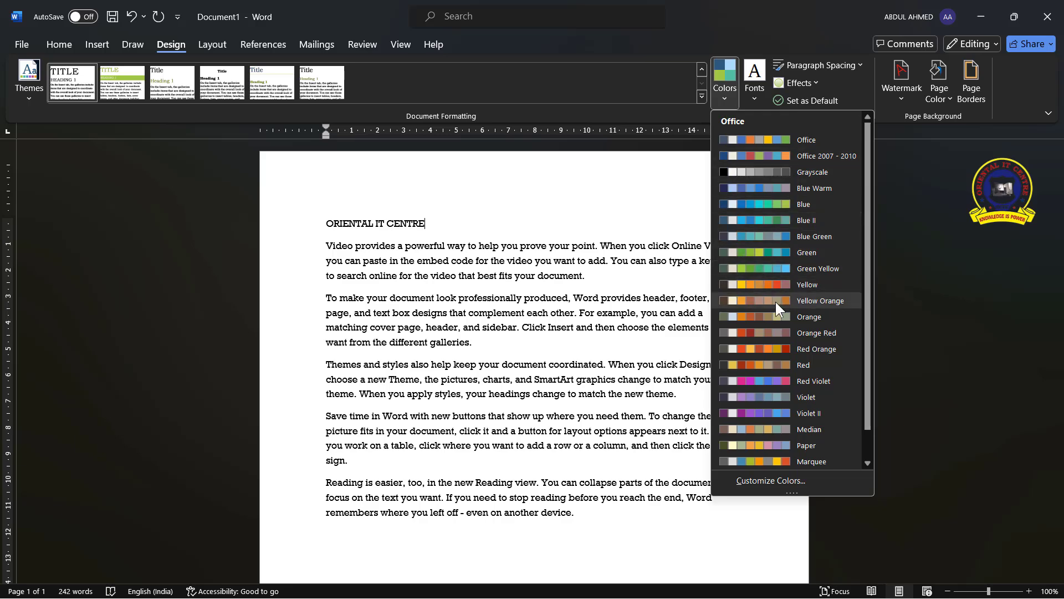
pyautogui.click(597, 244)
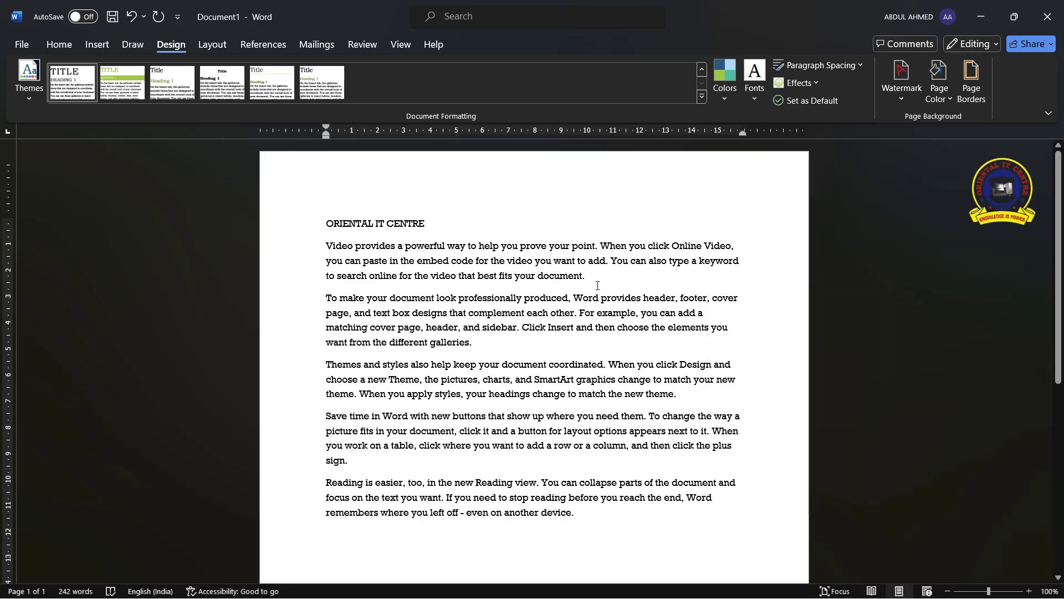
# Add a new line after the text and draw a smiley face shape about 5.67 cm wide and 5 cm tall
pyautogui.scroll(-3, 598, 286)
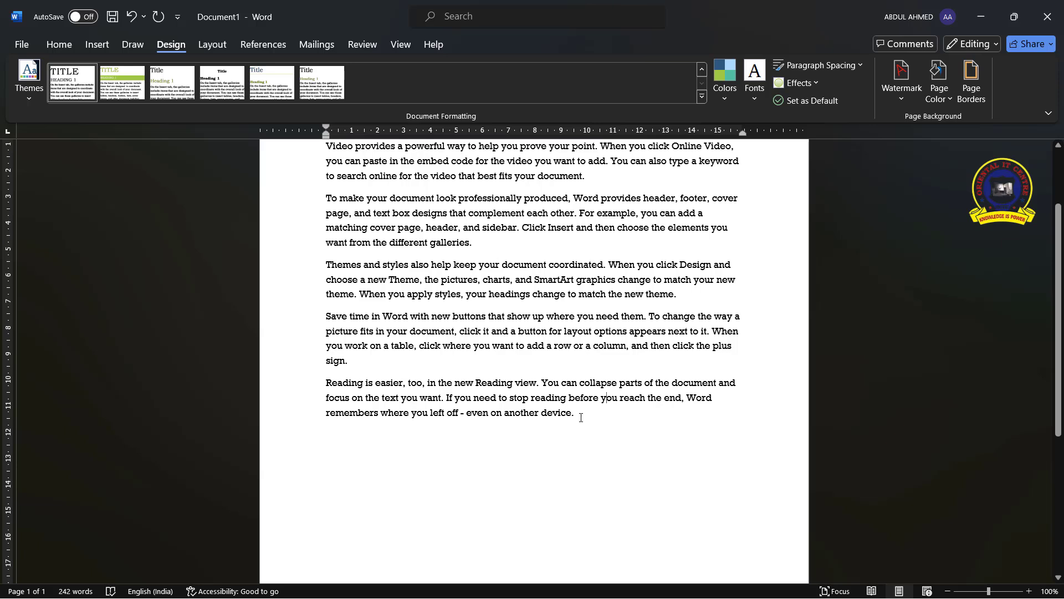
pyautogui.press('Return')
pyautogui.click(94, 48)
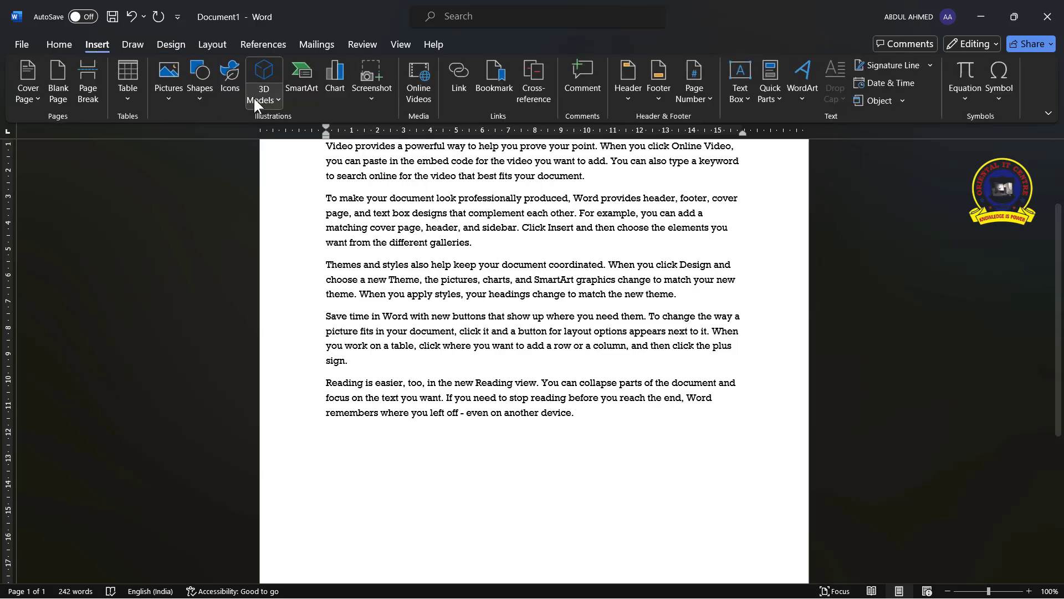
pyautogui.click(201, 103)
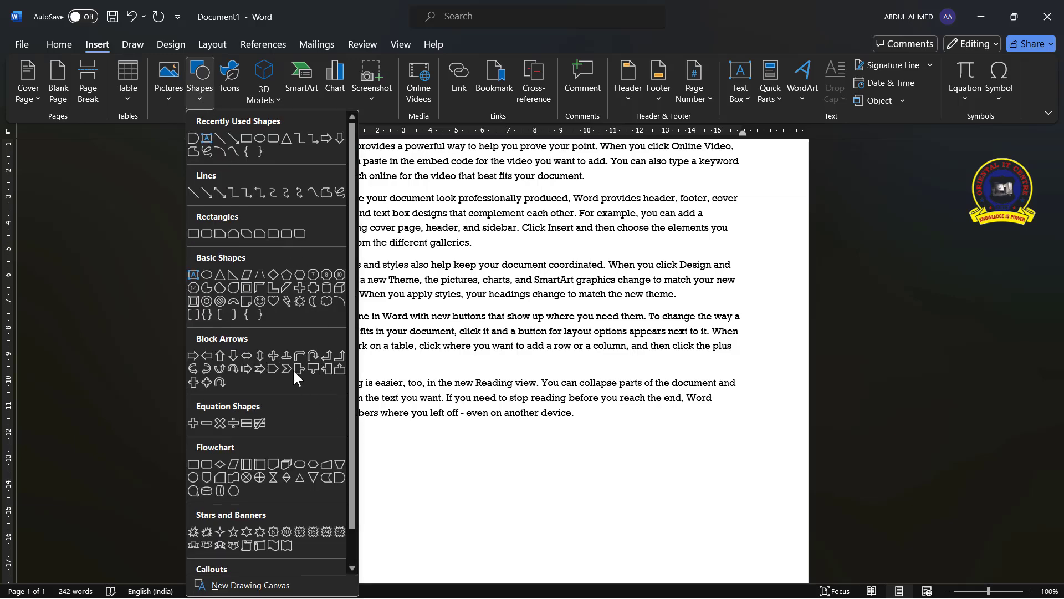
pyautogui.click(258, 301)
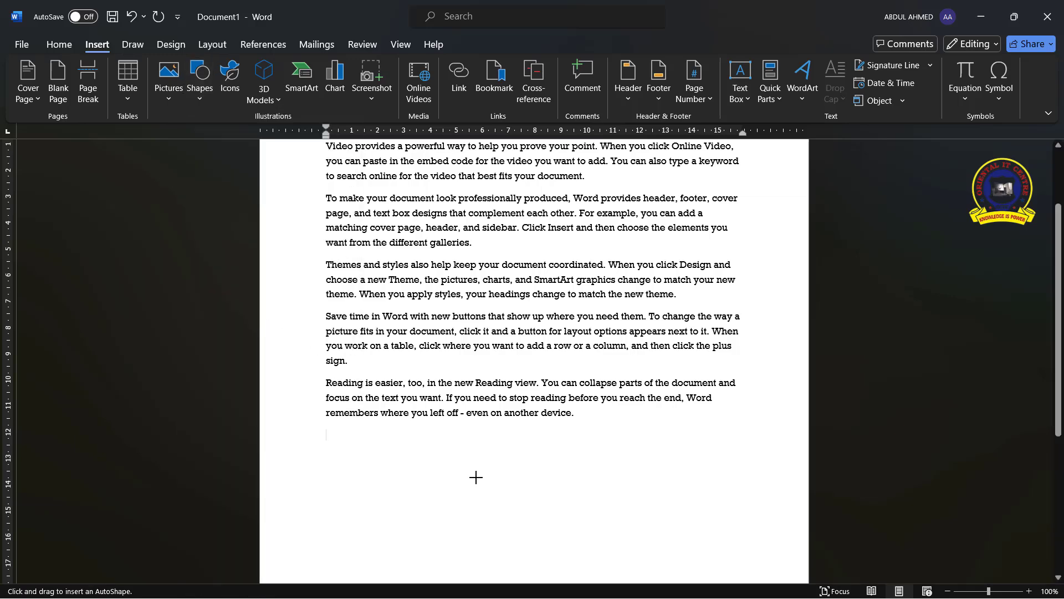
pyautogui.moveTo(393, 446)
pyautogui.mouseDown()
pyautogui.moveTo(461, 524)
pyautogui.moveTo(553, 550)
pyautogui.moveTo(542, 578)
pyautogui.mouseUp()
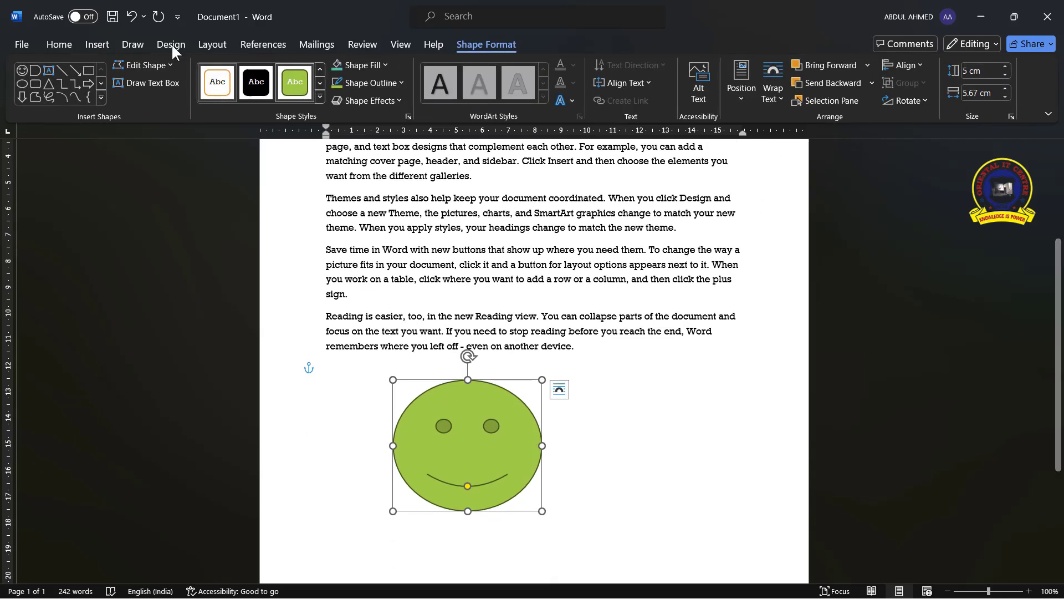
# Apply a different theme colour palette to the document
pyautogui.click(169, 44)
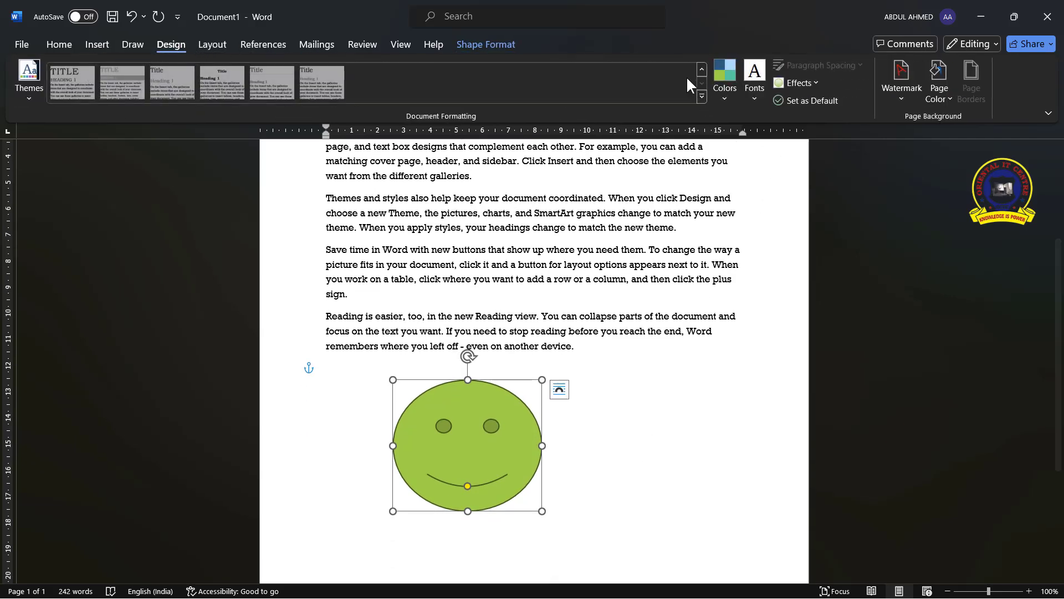
pyautogui.click(717, 93)
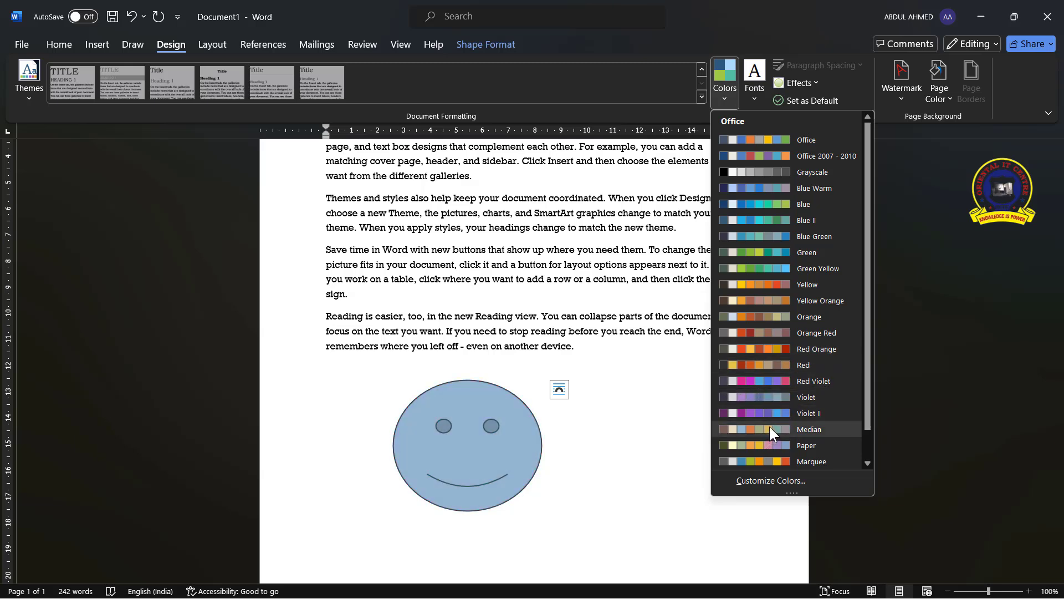
pyautogui.press('Escape')
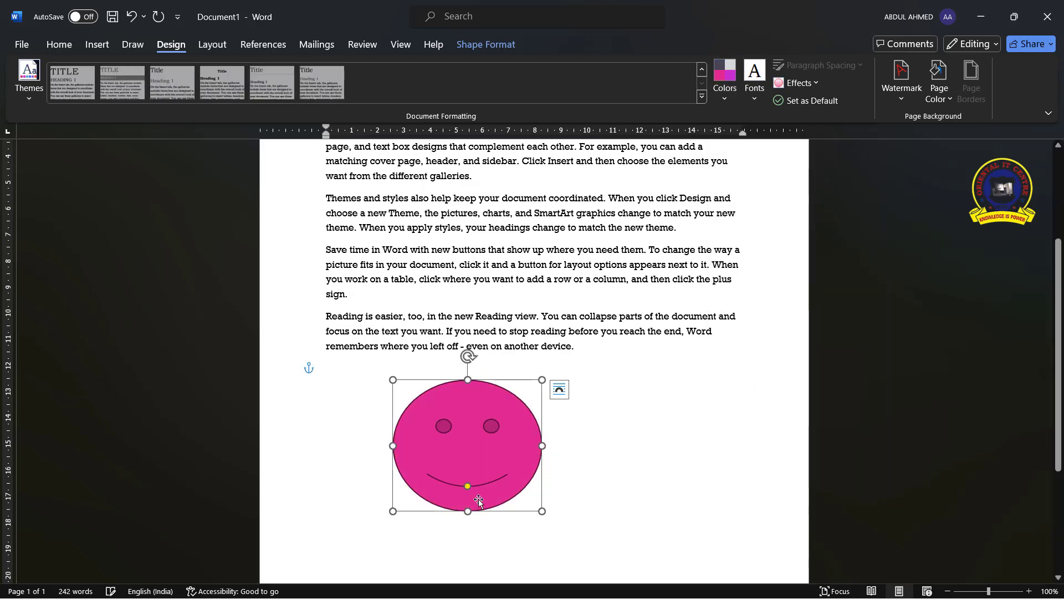
# Set the theme fonts to Century Gothic-Palatino Linotype
pyautogui.click(755, 101)
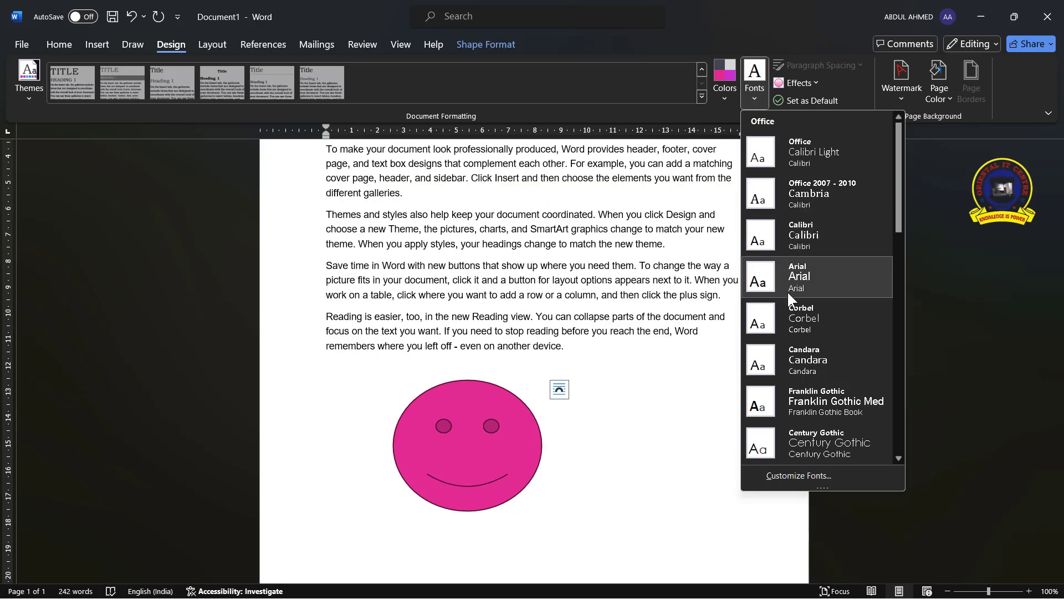
pyautogui.scroll(-5, 793, 299)
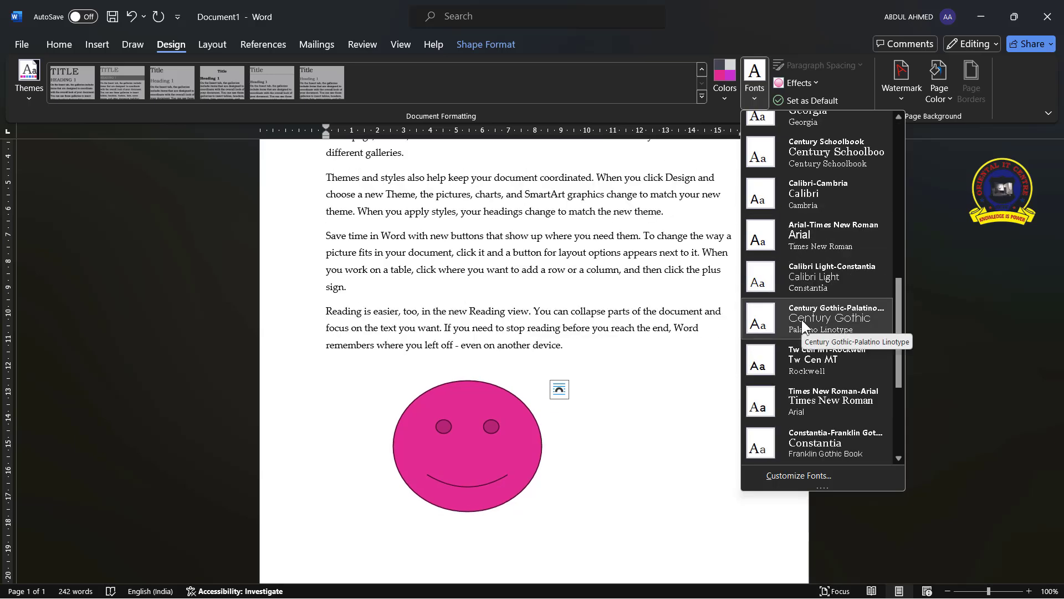
pyautogui.click(802, 321)
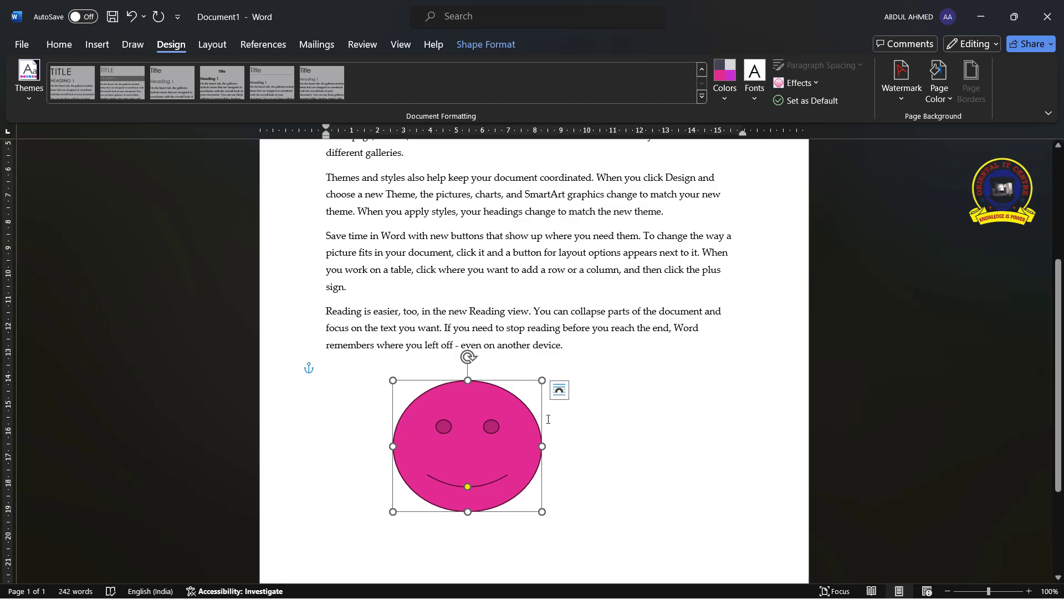
# Set the document's paragraph spacing to No Paragraph Space
pyautogui.click(687, 238)
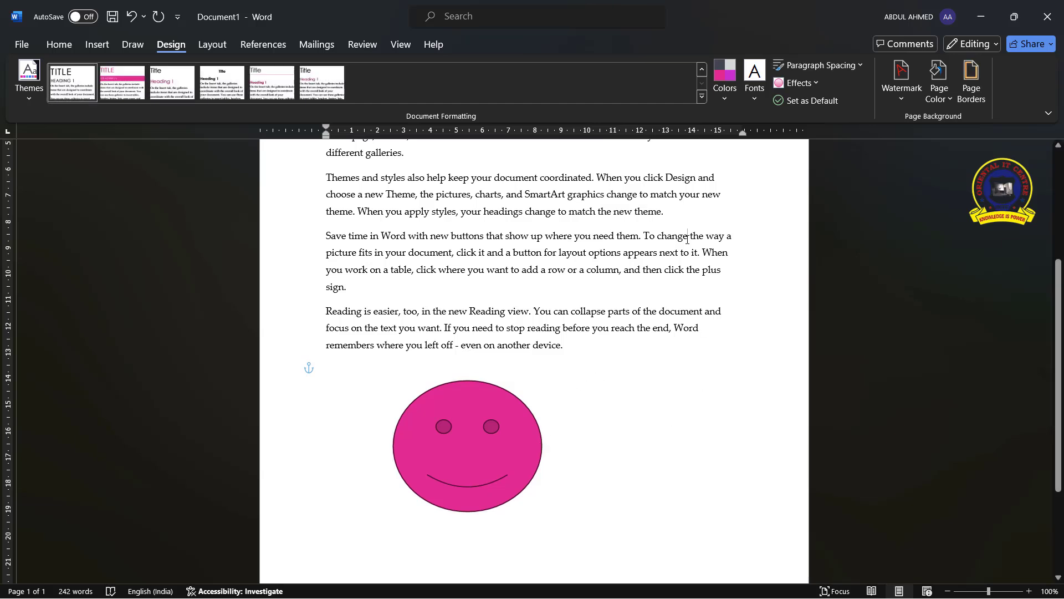
pyautogui.click(858, 67)
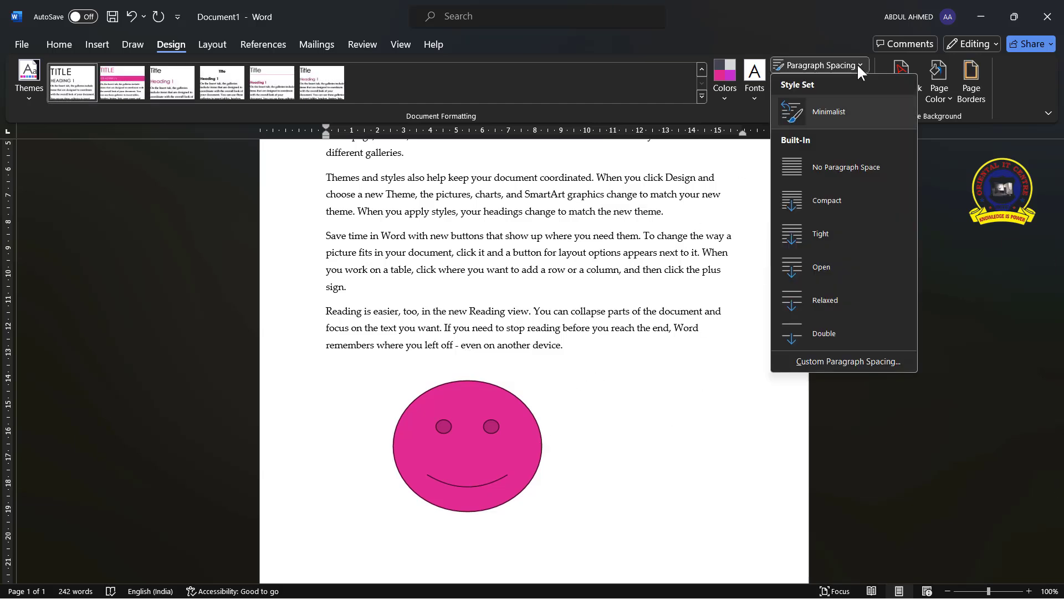
pyautogui.scroll(5, 494, 381)
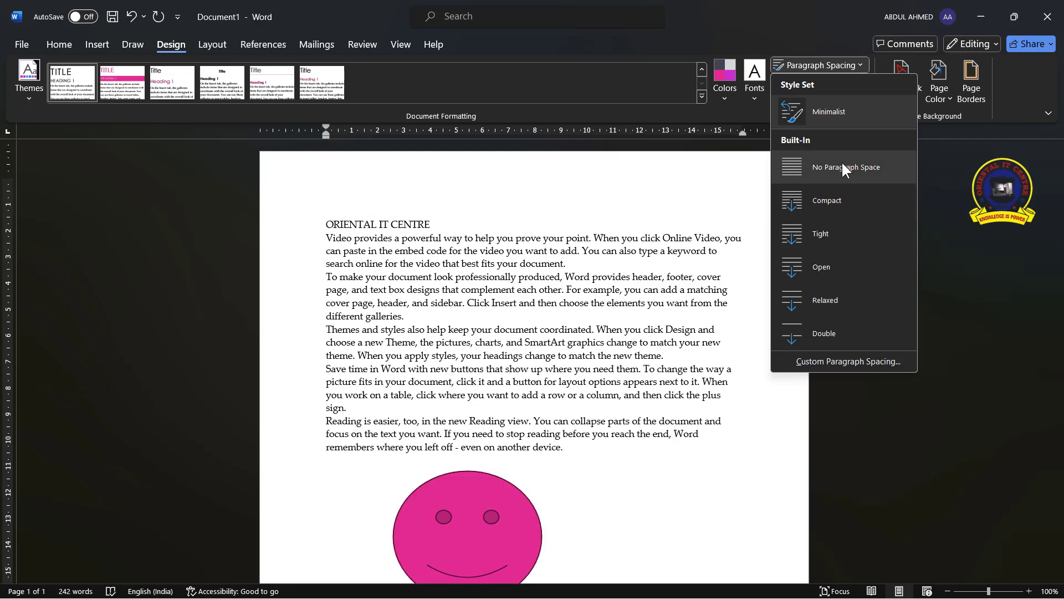
pyautogui.click(843, 165)
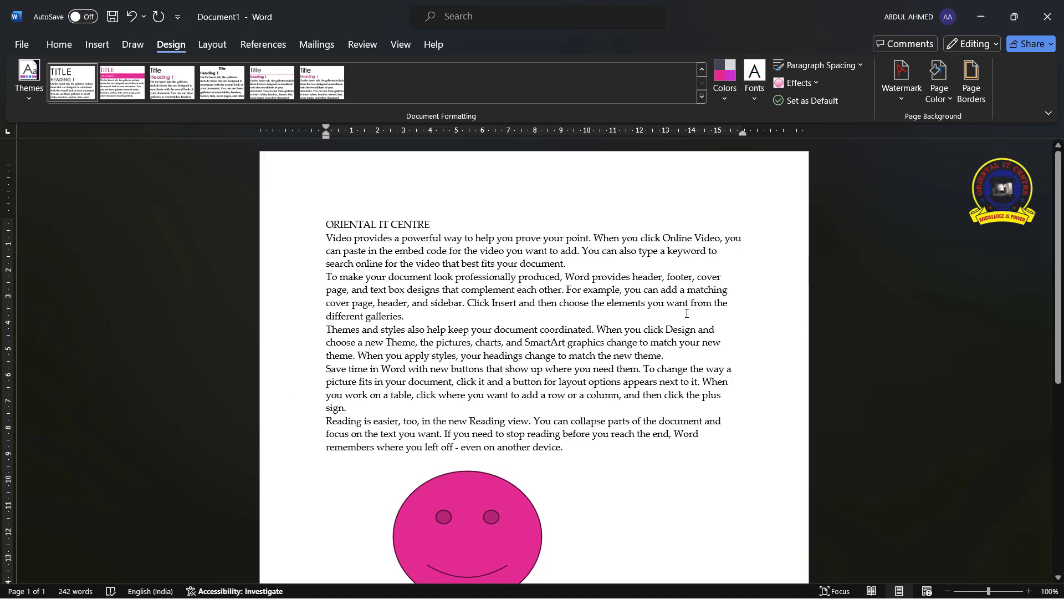
# Open custom paragraph spacing settings and set the default Latin text font to Tahoma
pyautogui.click(844, 64)
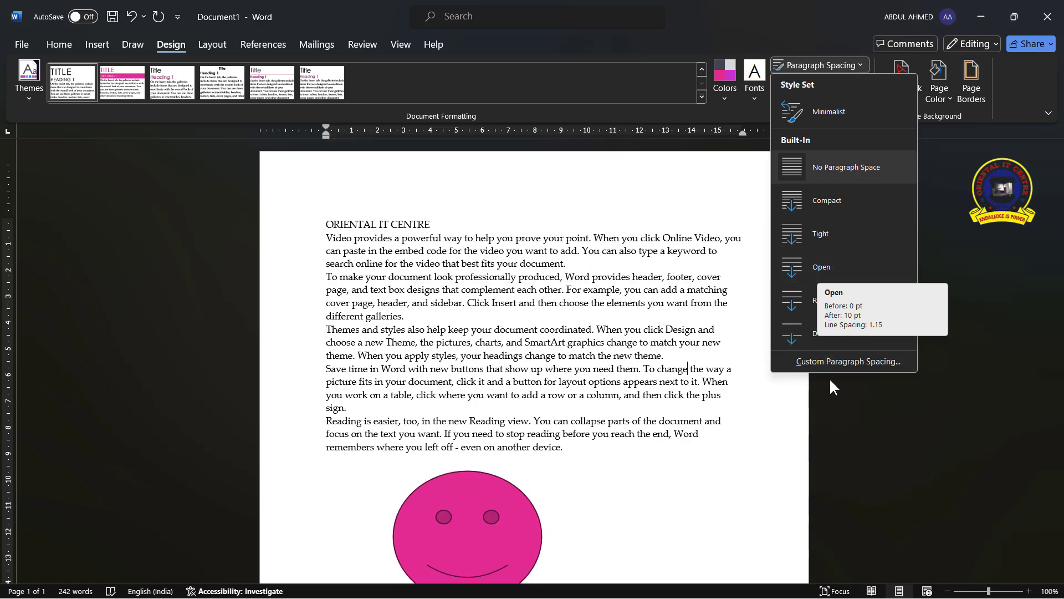
pyautogui.click(836, 363)
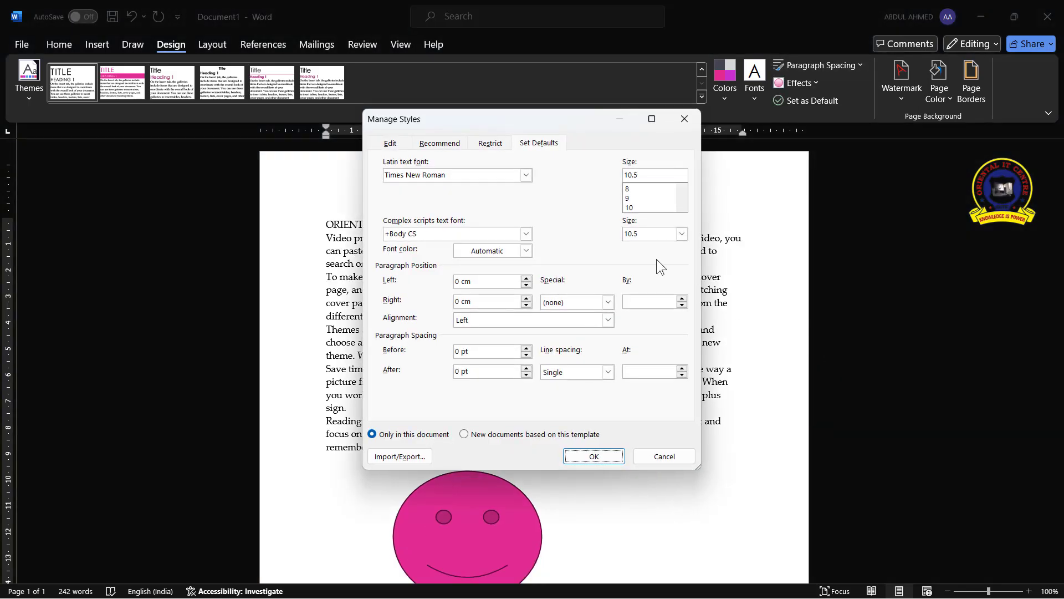
pyautogui.moveTo(520, 115); pyautogui.dragTo(787, 128)
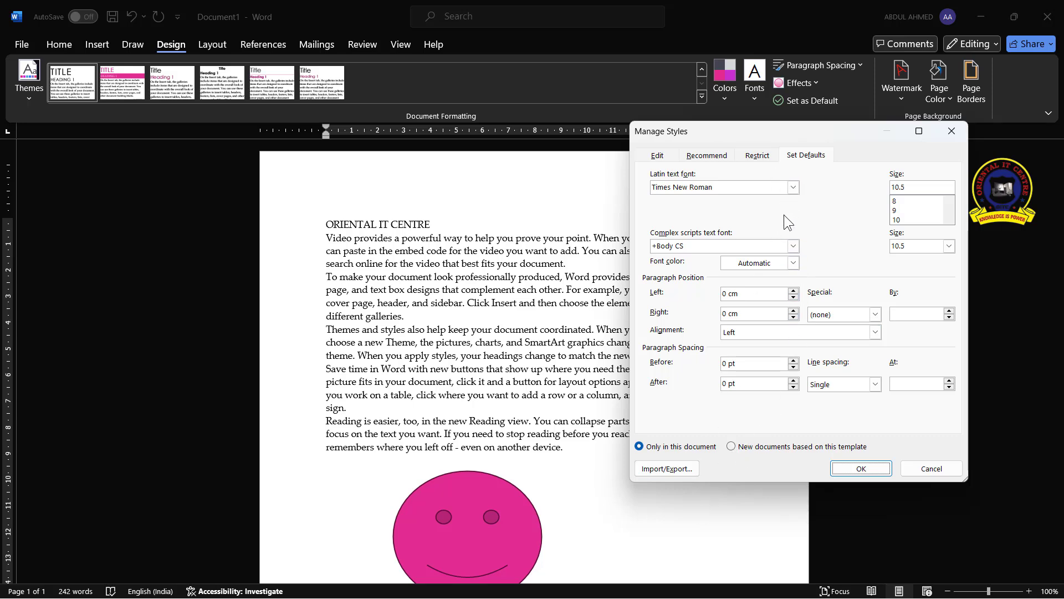
pyautogui.click(793, 188)
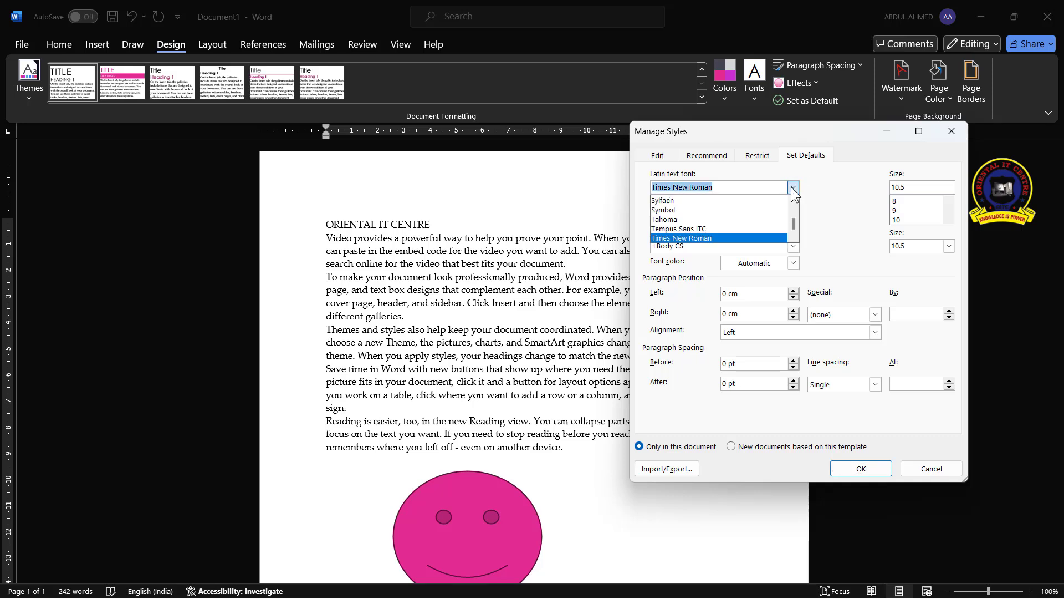
pyautogui.click(703, 220)
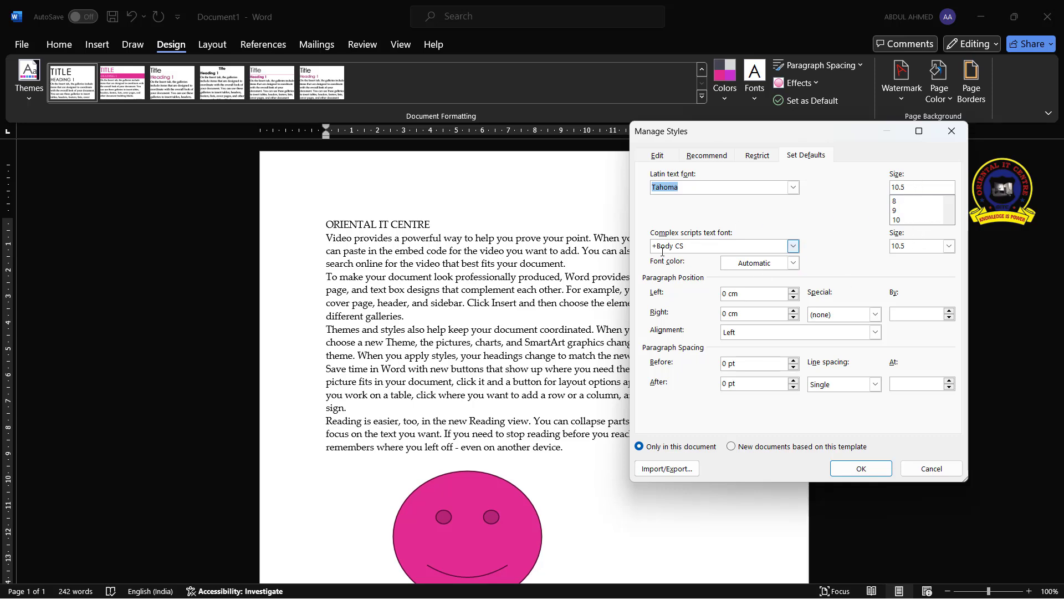
# Set the default font colour to the orange standard colour
pyautogui.click(793, 246)
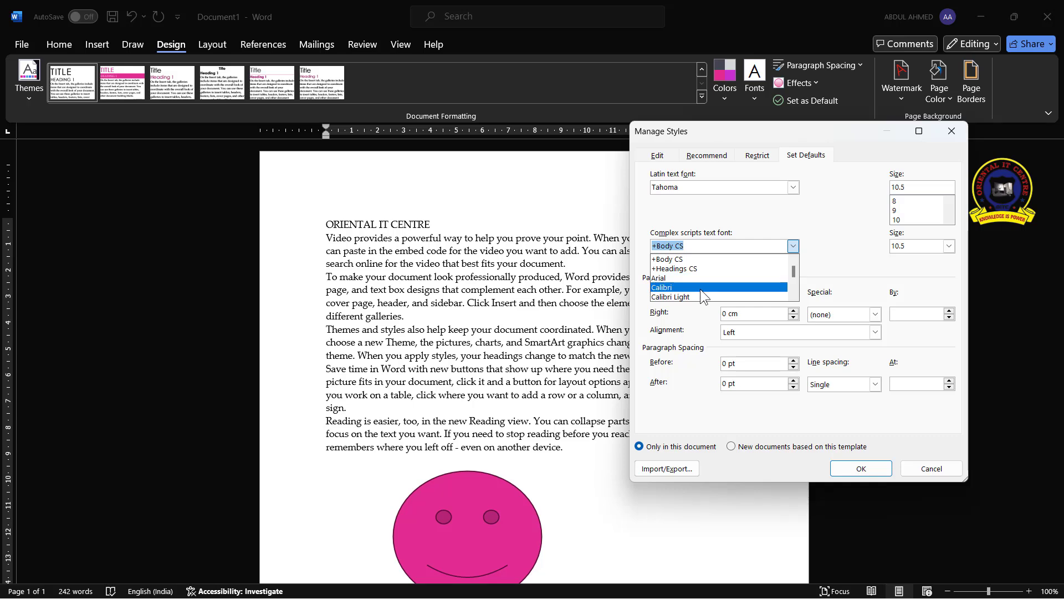
pyautogui.scroll(-1, 701, 278)
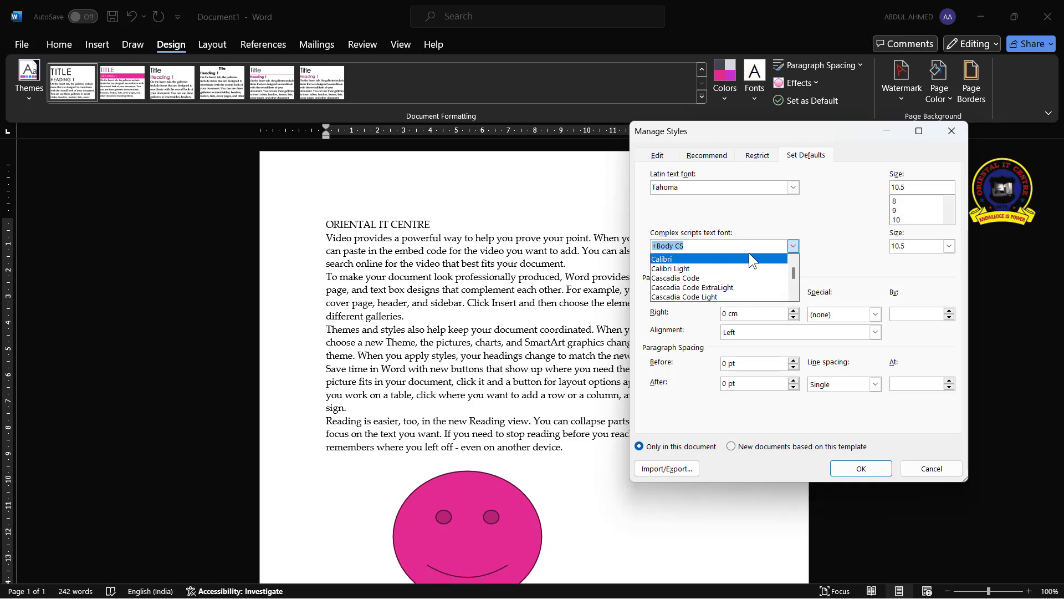
pyautogui.click(827, 244)
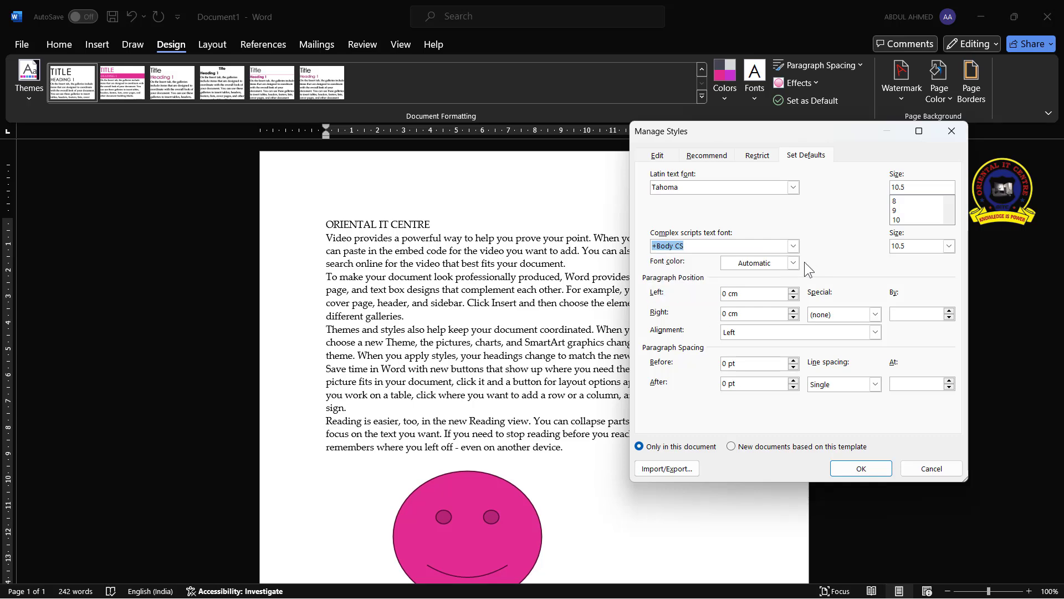
pyautogui.click(793, 263)
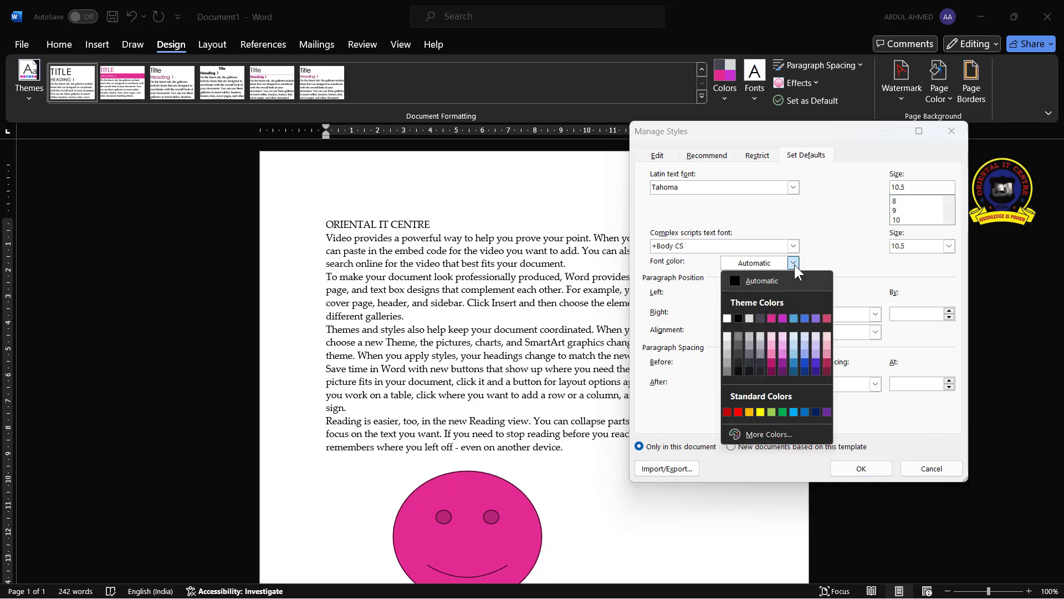
pyautogui.click(748, 412)
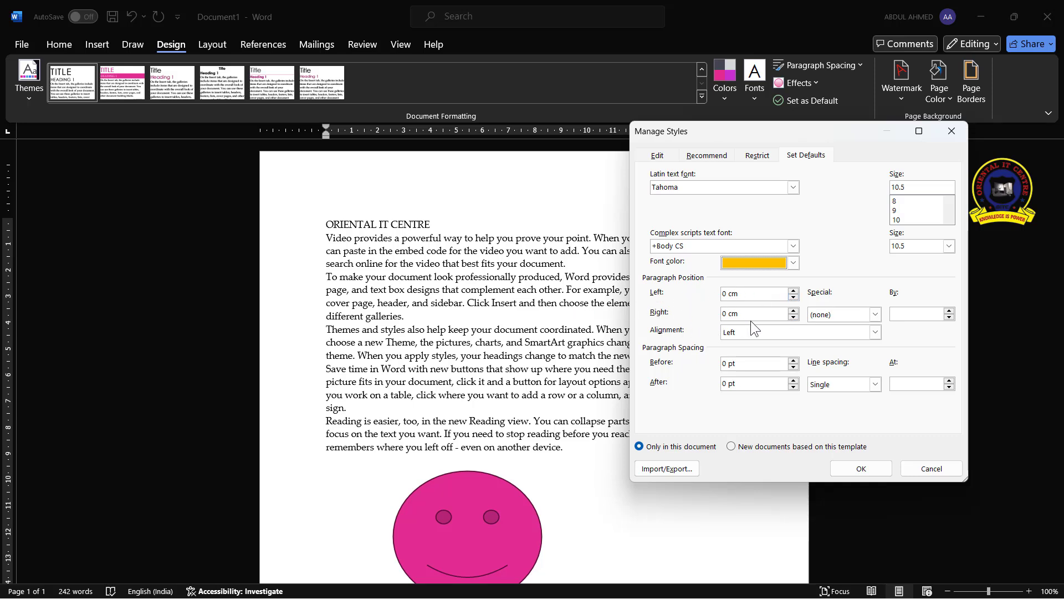
# Set the default spacing after paragraphs to 12 pt and apply the new defaults
pyautogui.click(875, 333)
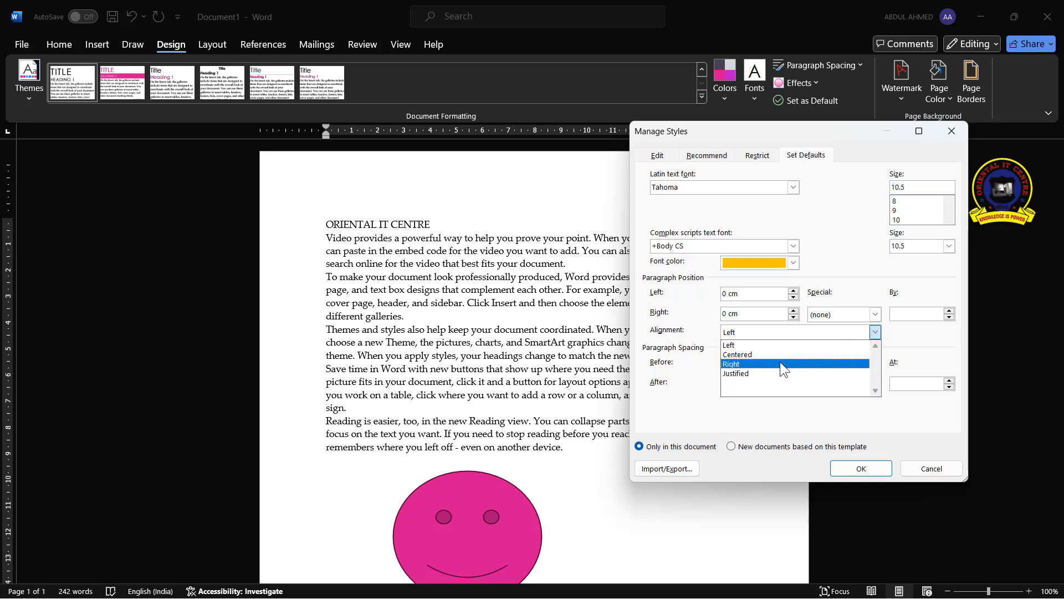
pyautogui.click(694, 337)
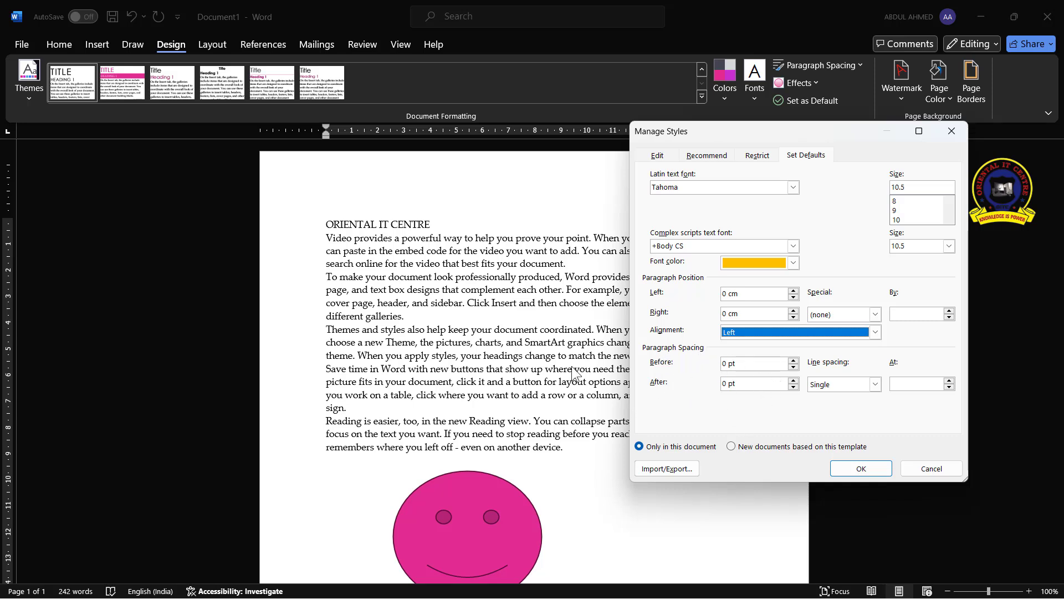
pyautogui.click(794, 387)
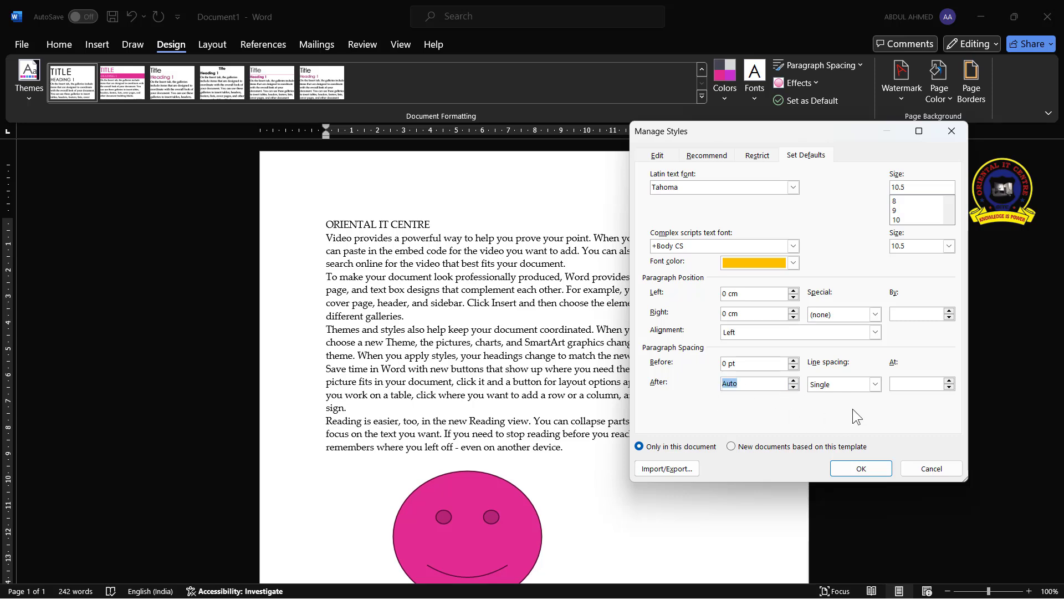
pyautogui.click(875, 384)
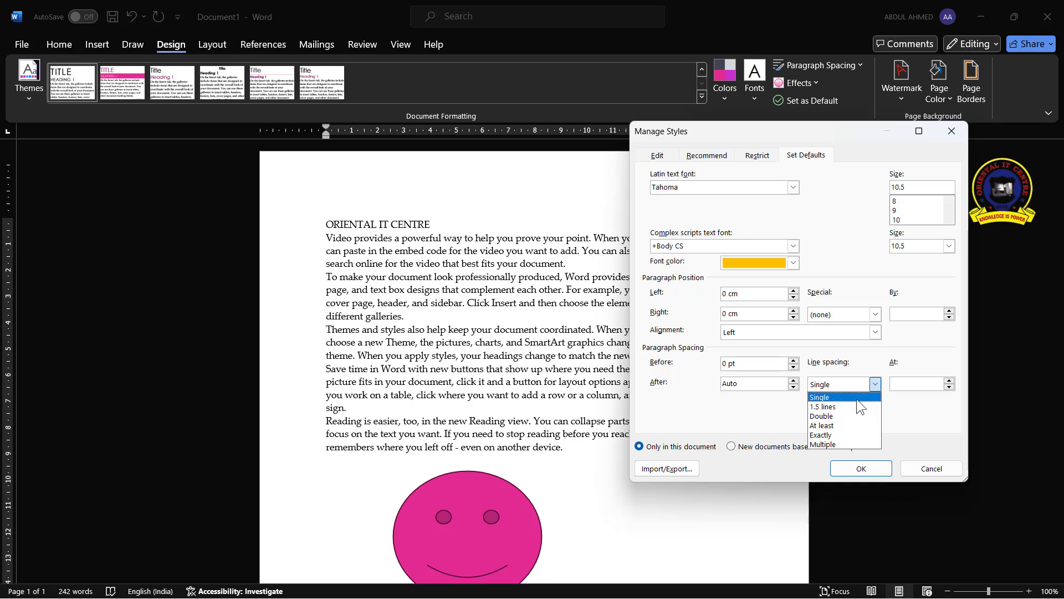
pyautogui.click(856, 398)
pyautogui.click(793, 380)
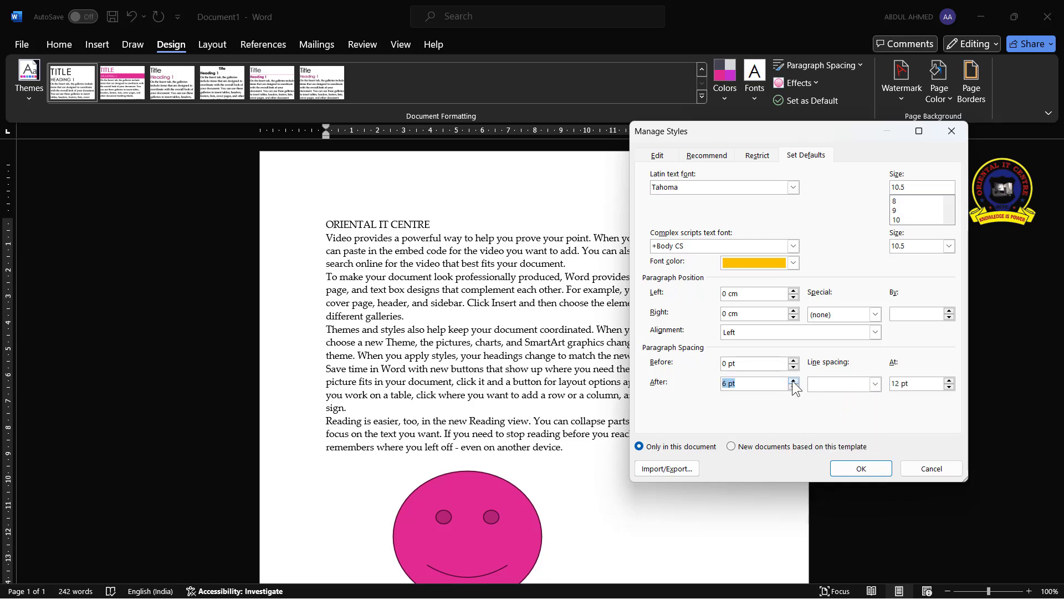
pyautogui.click(793, 381)
pyautogui.click(861, 469)
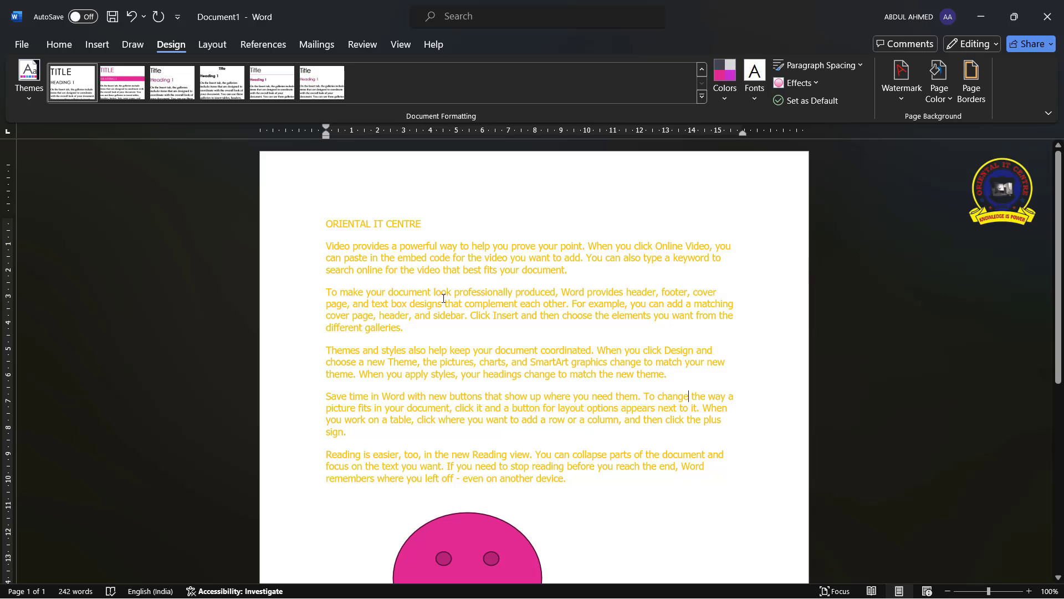
# Browse the Manage Styles dialog's Restrict, Edit and Set Defaults tabs without changing anything
pyautogui.click(854, 65)
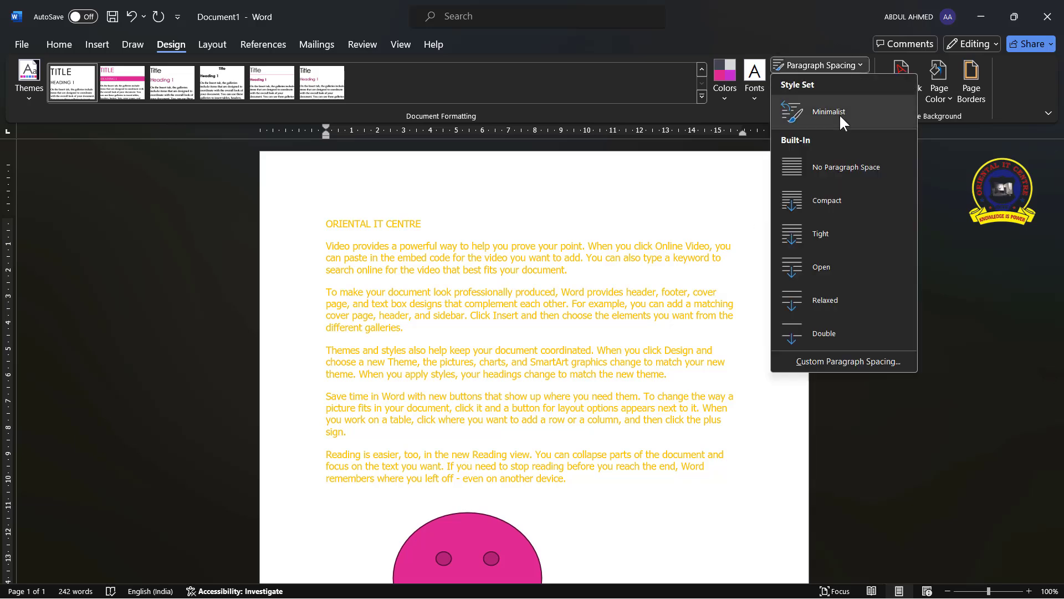
pyautogui.click(837, 361)
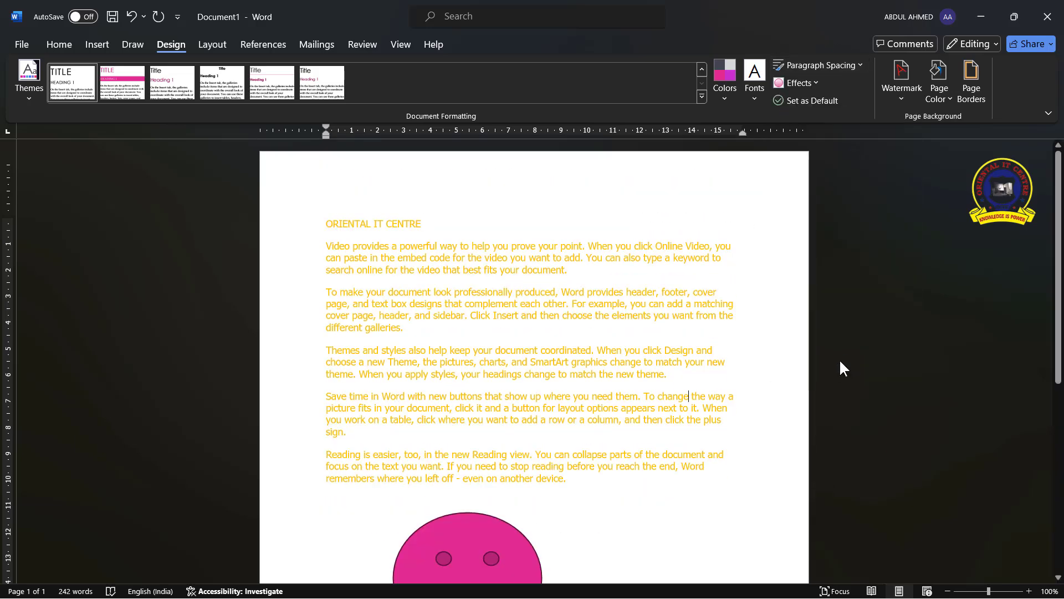
pyautogui.click(755, 157)
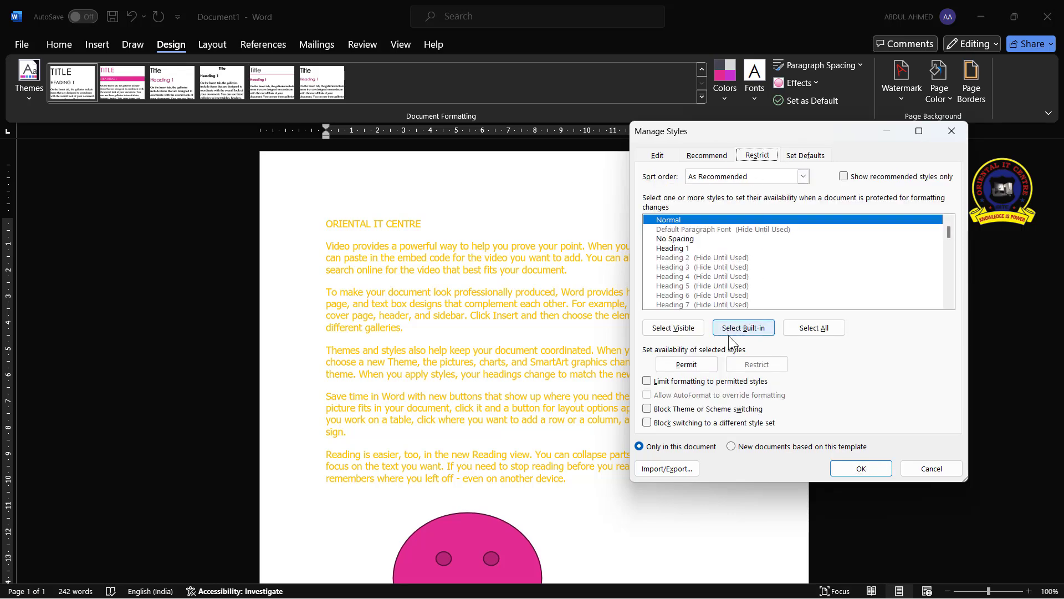
pyautogui.click(807, 181)
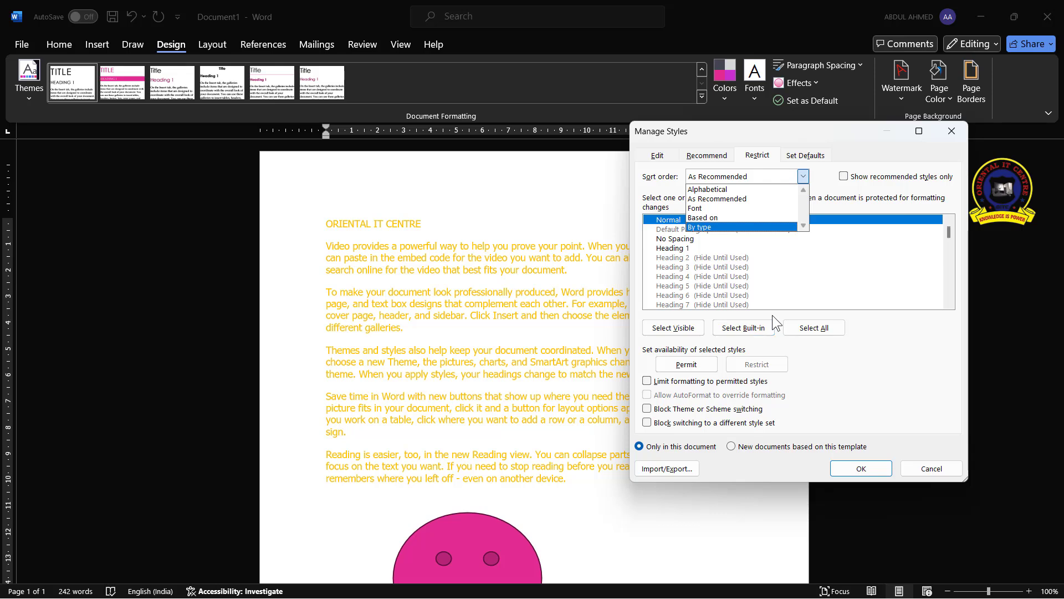
pyautogui.click(826, 275)
pyautogui.click(656, 157)
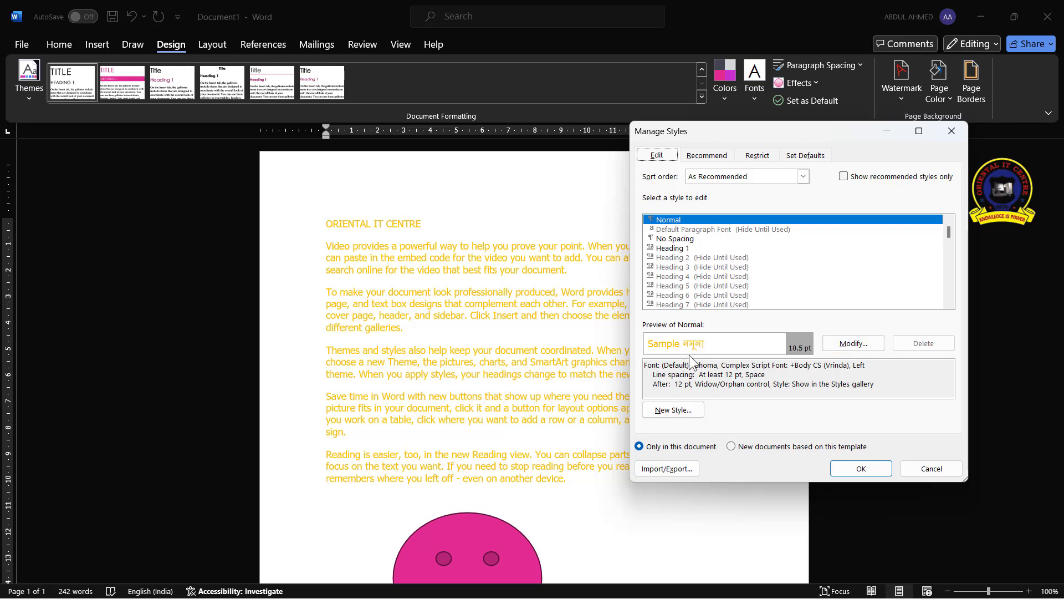
pyautogui.click(808, 155)
pyautogui.click(657, 155)
pyautogui.click(916, 469)
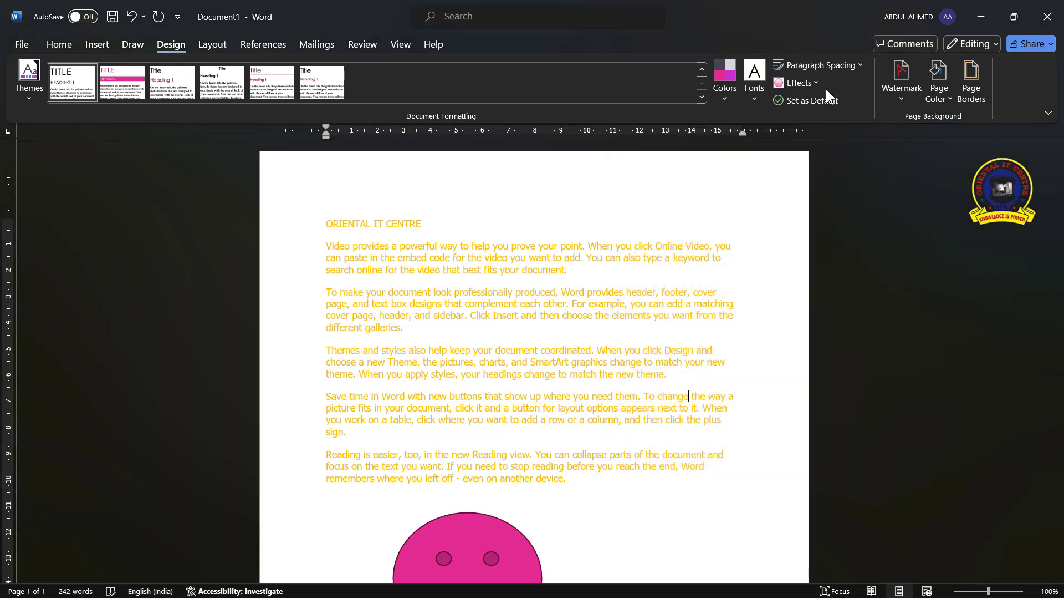
# Apply the Glossy theme effects to the document
pyautogui.click(813, 82)
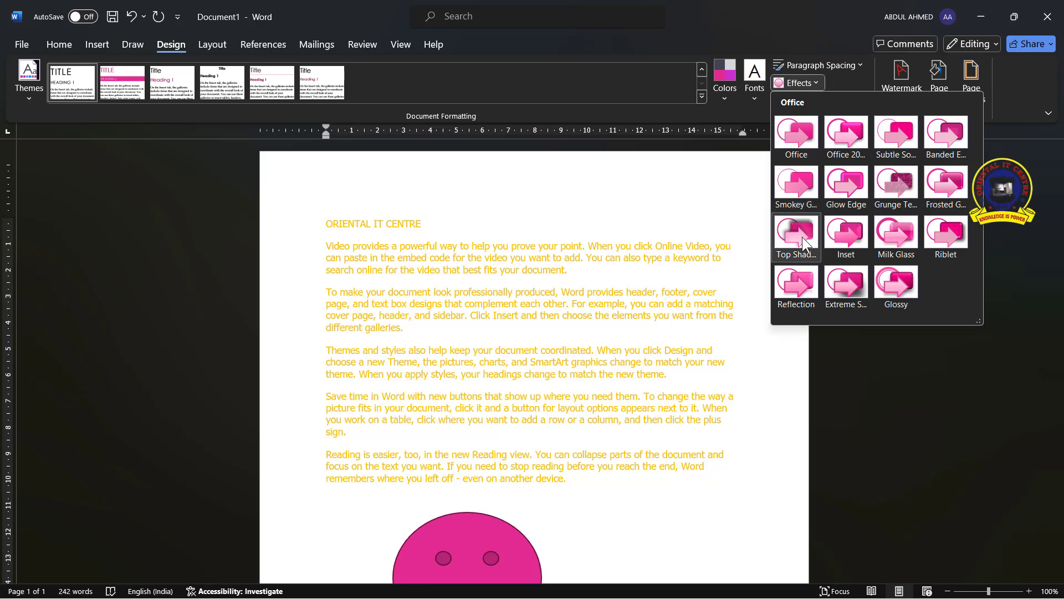
pyautogui.scroll(-2, 553, 352)
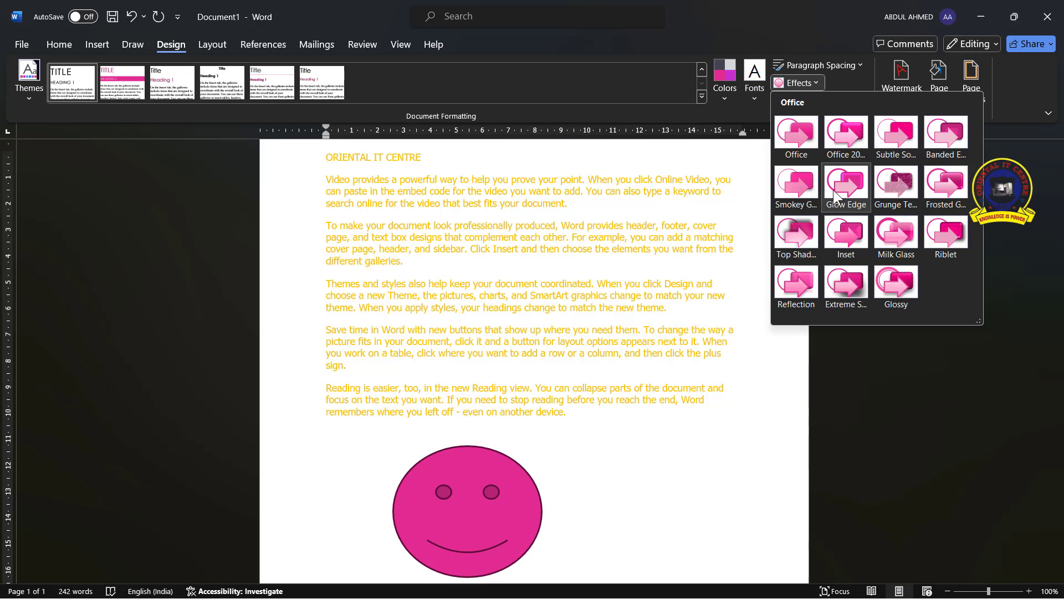
pyautogui.click(900, 280)
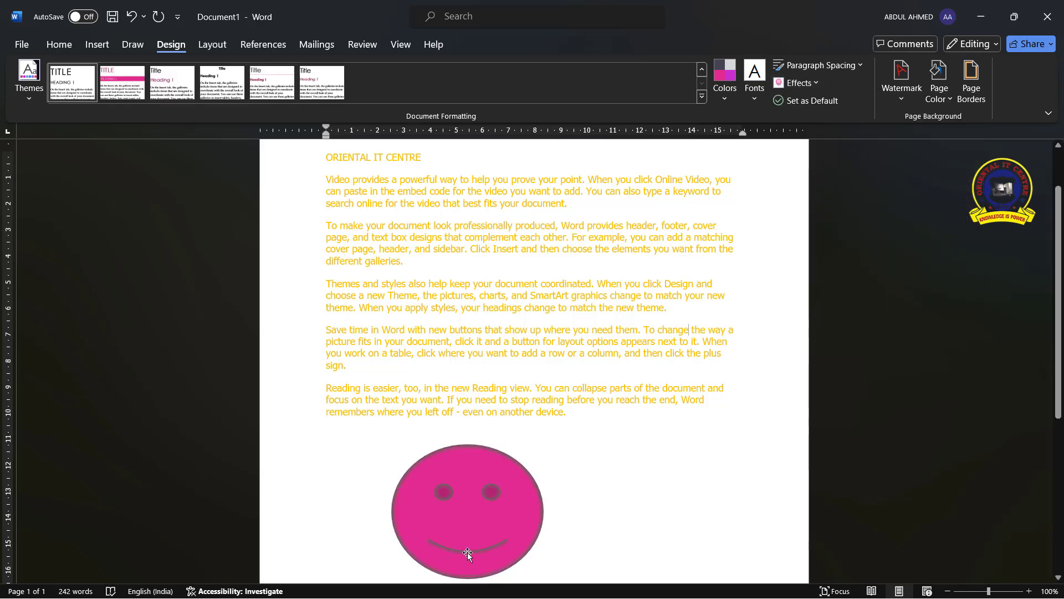
# Set the current style set and theme as the default for new documents
pyautogui.scroll(-2, 514, 437)
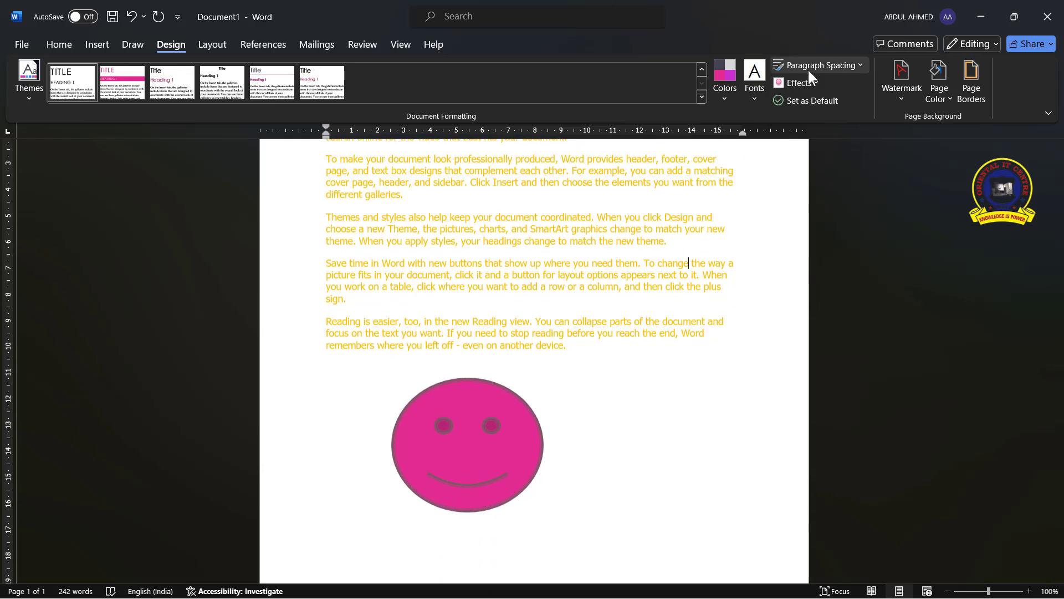
pyautogui.click(820, 101)
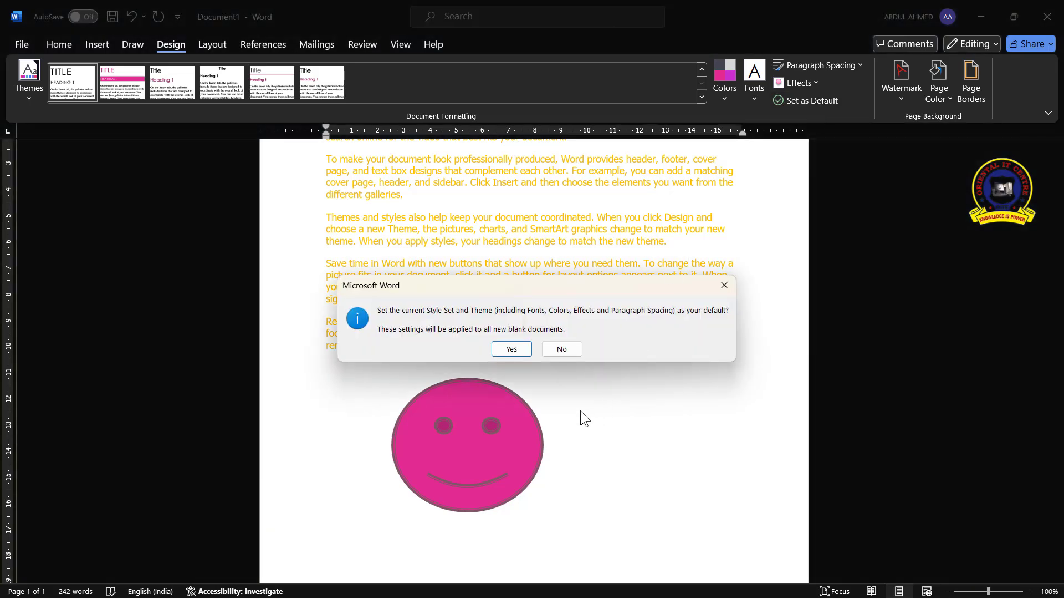
pyautogui.click(508, 348)
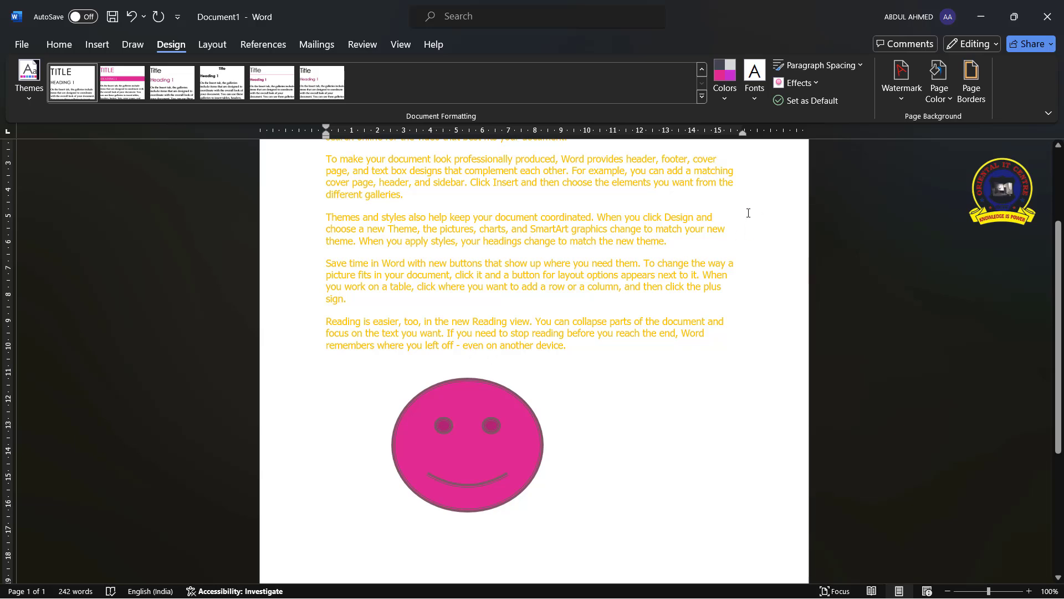
# Select all the text and confirm setting the current style set and theme as default once more
pyautogui.scroll(4, 299, 281)
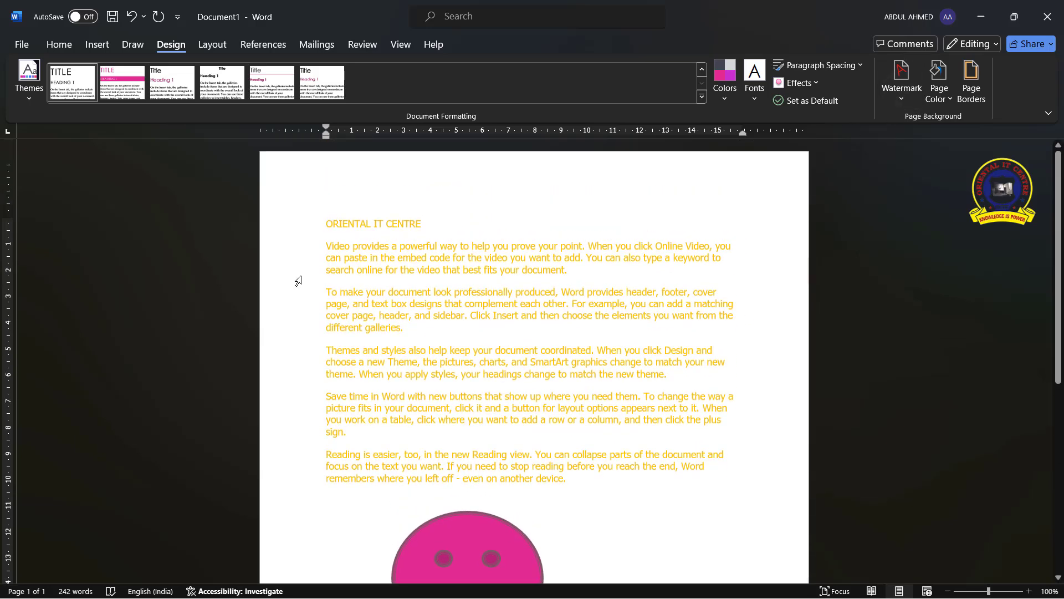
pyautogui.moveTo(285, 228); pyautogui.dragTo(328, 533)
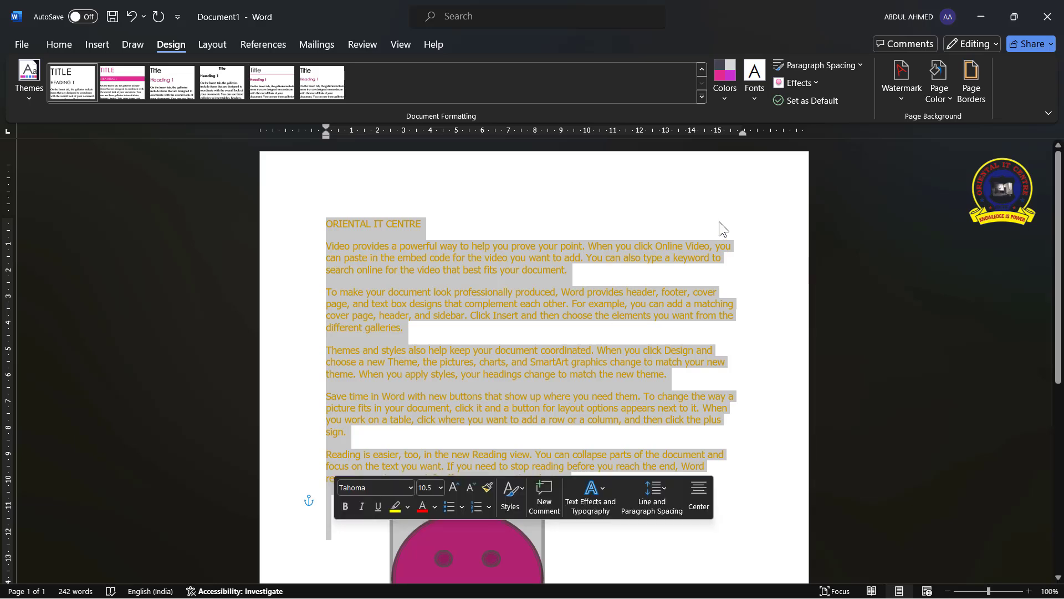
pyautogui.click(821, 102)
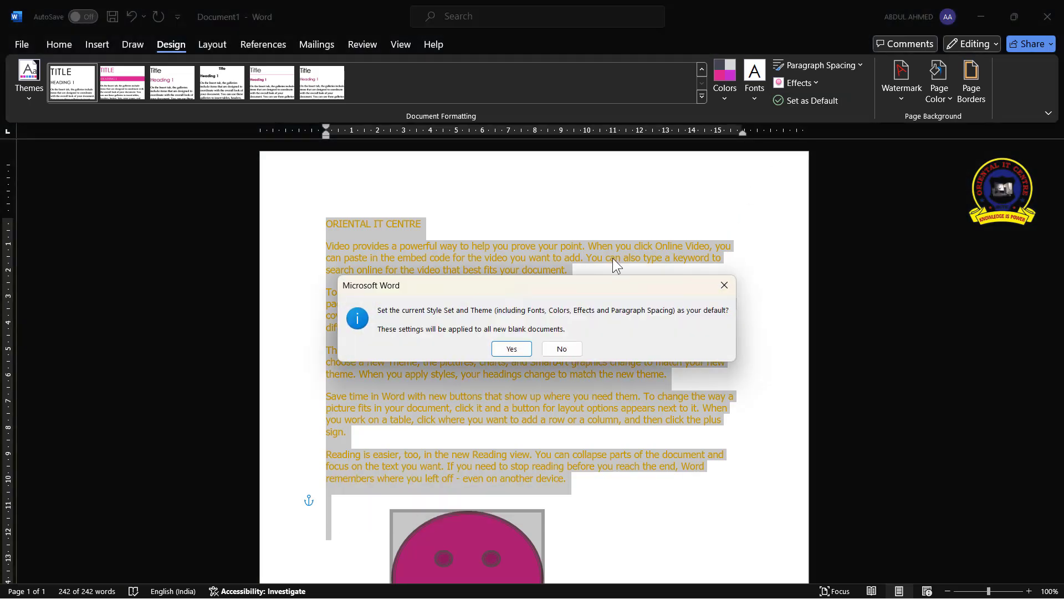
pyautogui.click(499, 354)
# Try other style sets, then select everything and apply the first style set to the whole document
pyautogui.click(322, 83)
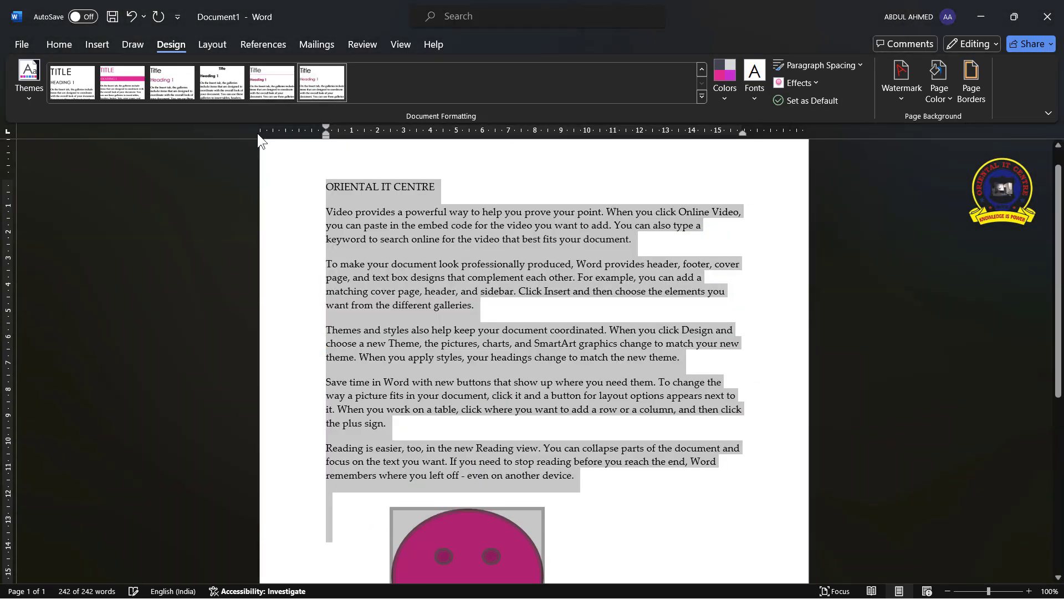
pyautogui.click(232, 81)
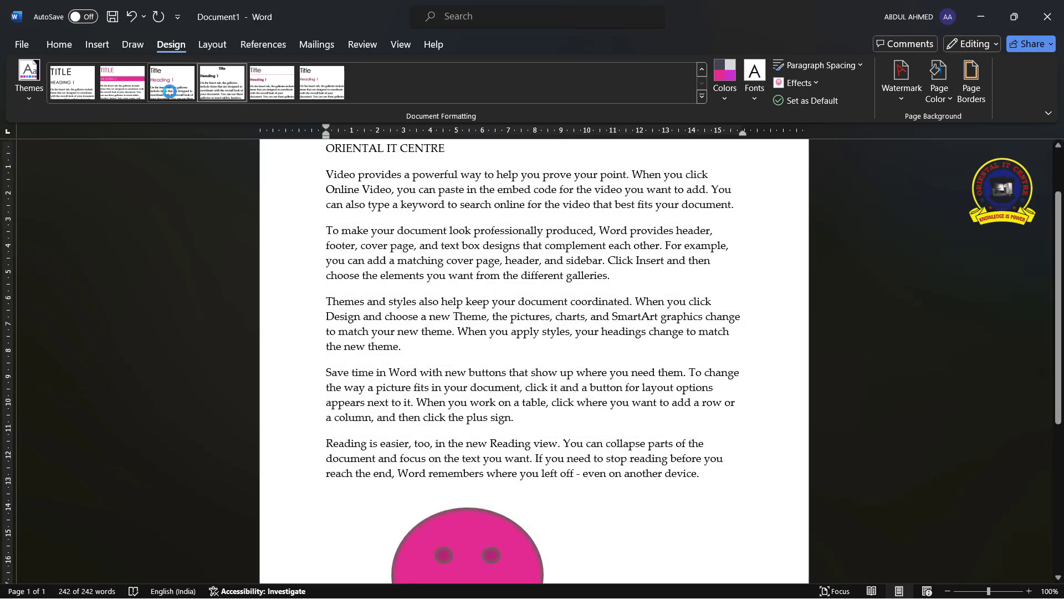
pyautogui.hotkey('ctrl', 'a')
pyautogui.click(65, 89)
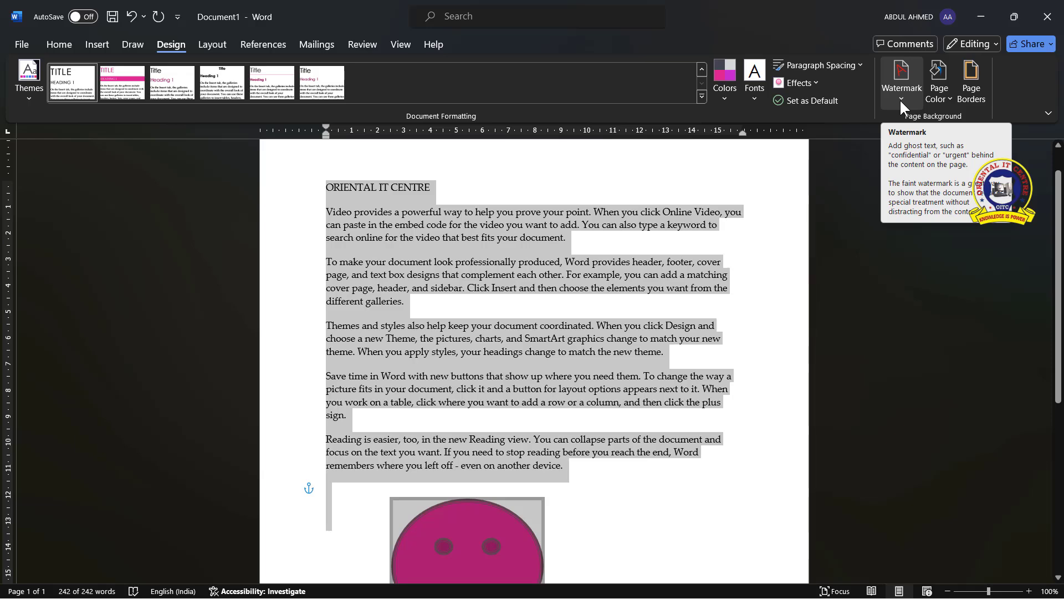
# Apply the CONFIDENTIAL 1 watermark to the document
pyautogui.scroll(-3, 813, 467)
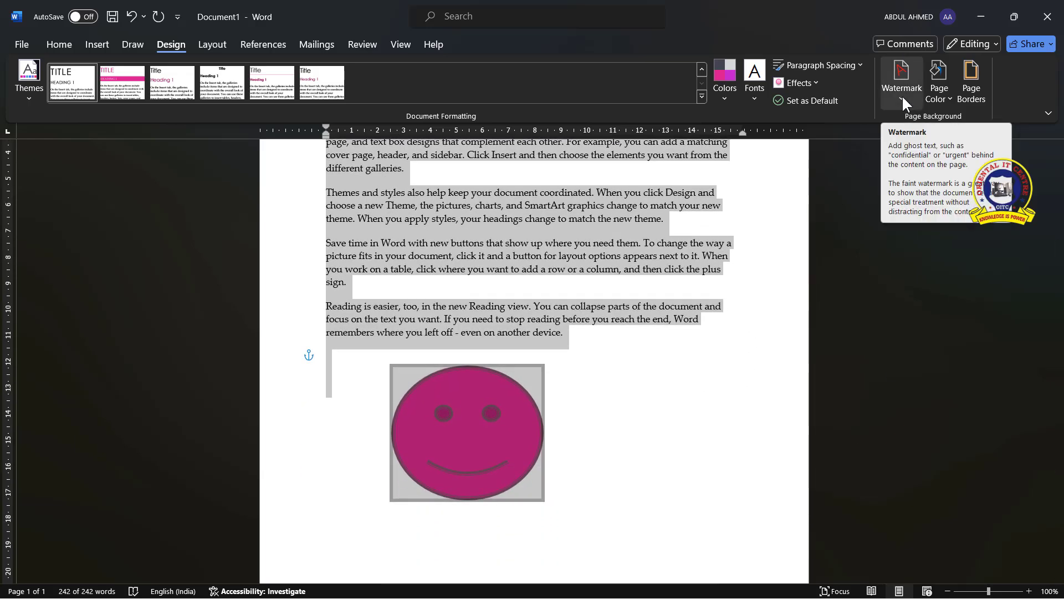
pyautogui.click(713, 415)
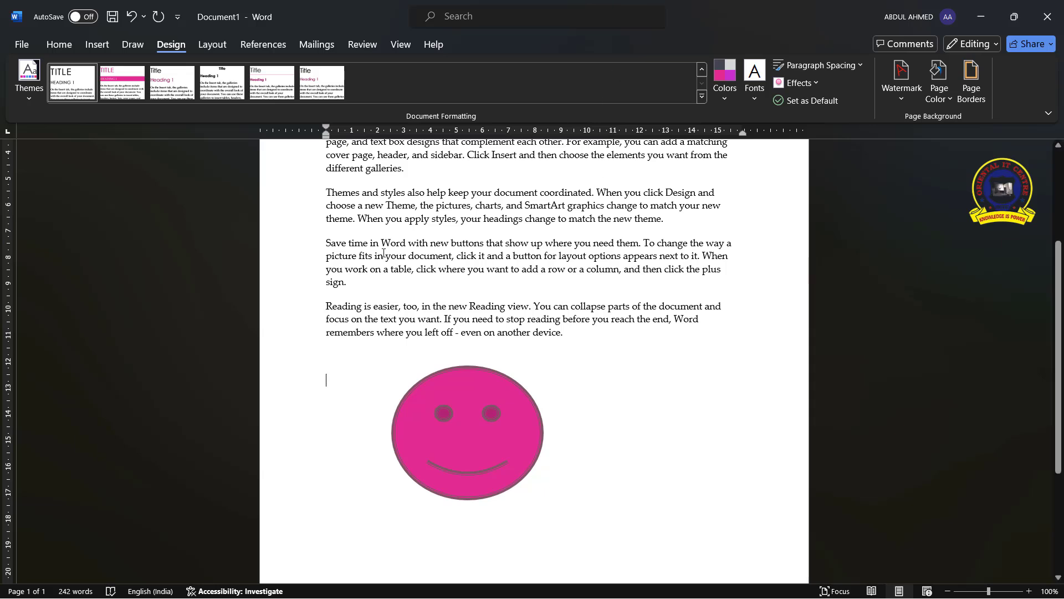
pyautogui.scroll(4, 513, 307)
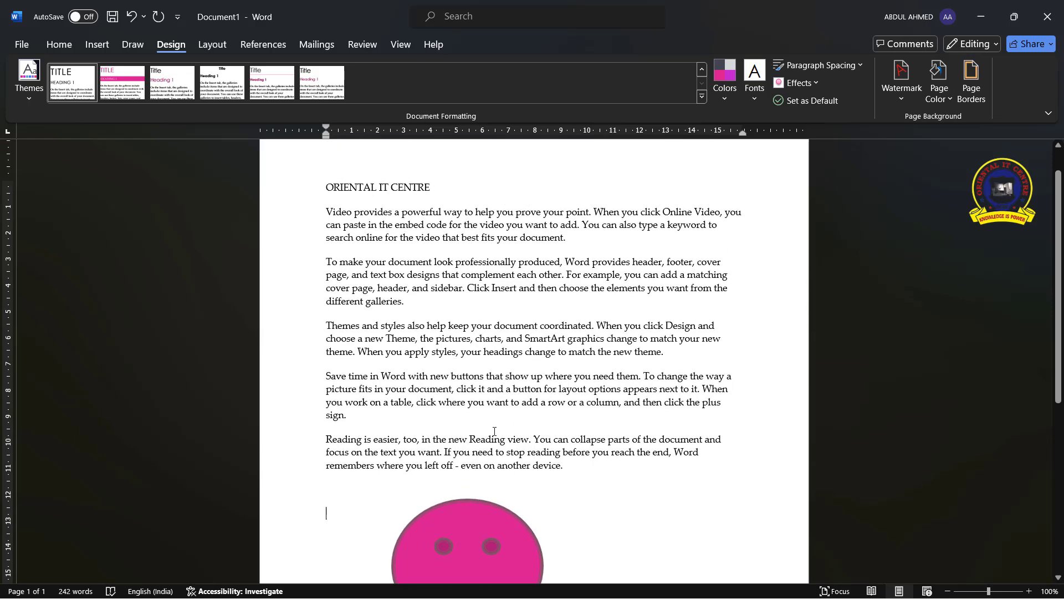
pyautogui.click(905, 94)
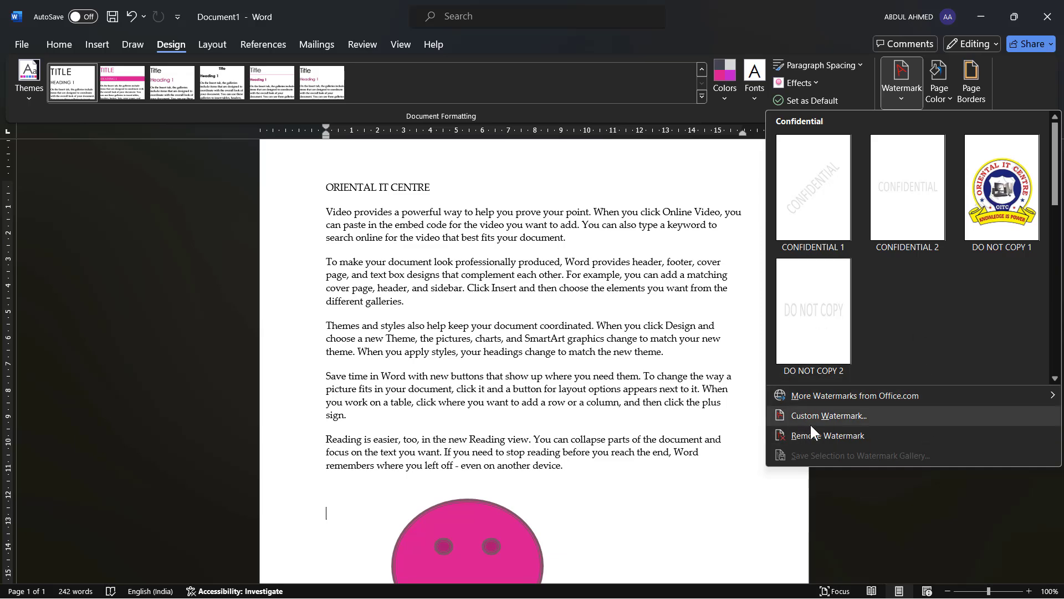
pyautogui.click(818, 194)
pyautogui.scroll(-3, 579, 331)
pyautogui.scroll(-3, 579, 332)
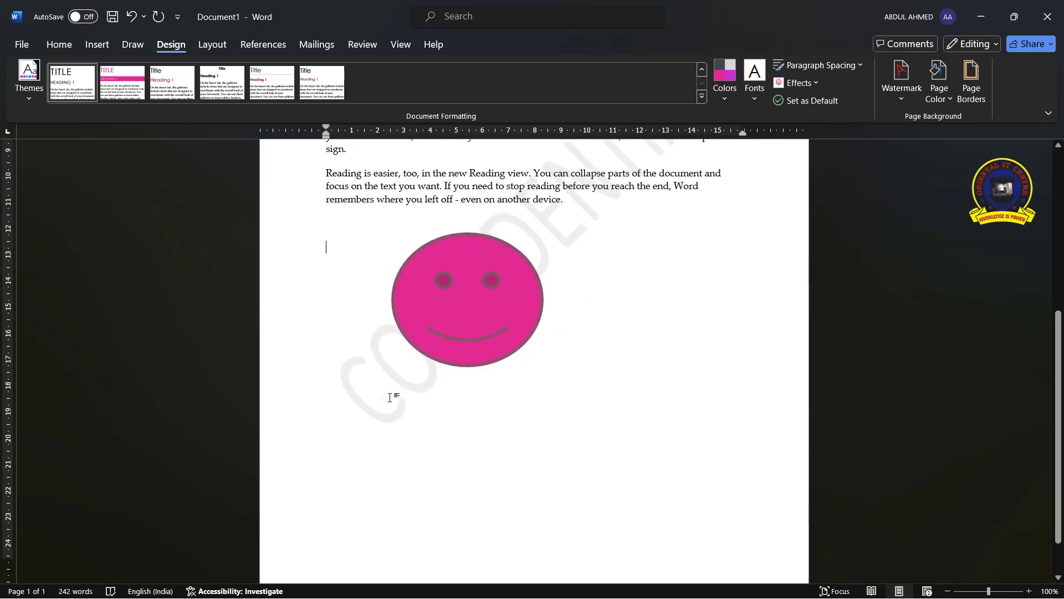
# Open the custom watermark options and switch the watermark type to a picture watermark
pyautogui.click(547, 231)
pyautogui.scroll(1, 485, 344)
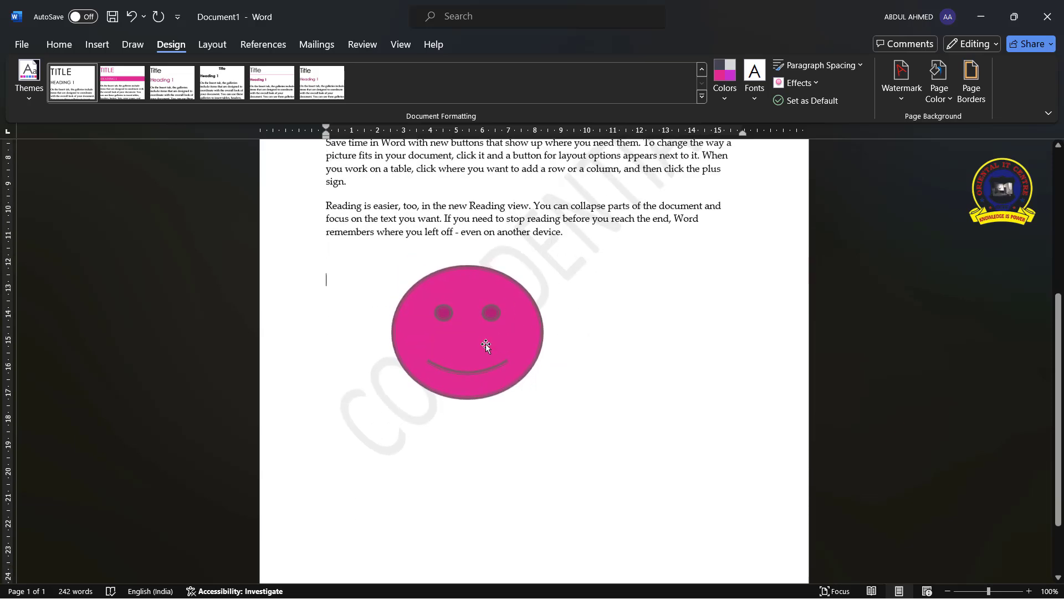
pyautogui.click(897, 97)
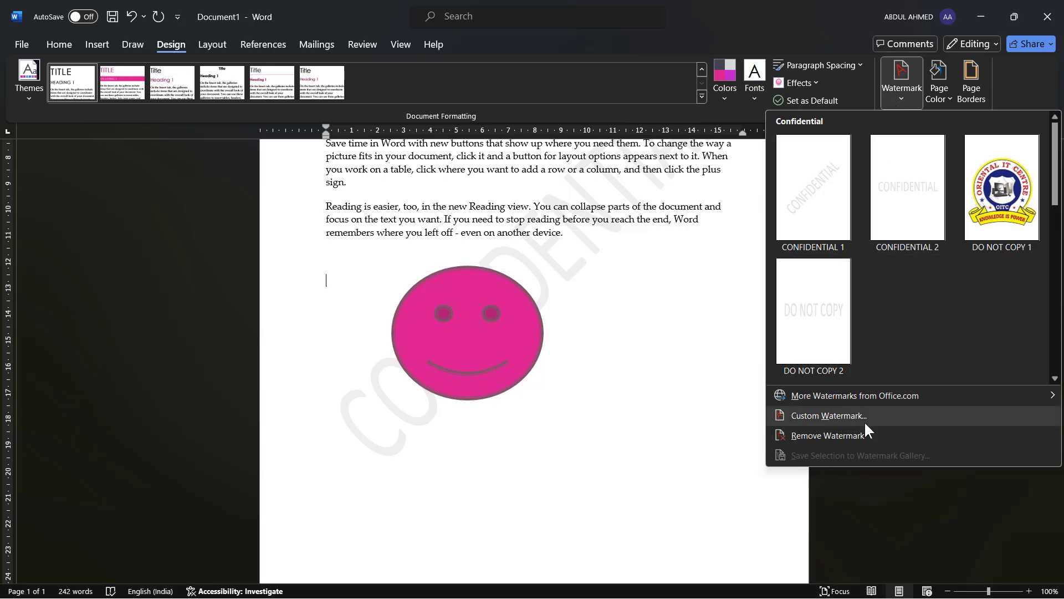
pyautogui.click(821, 417)
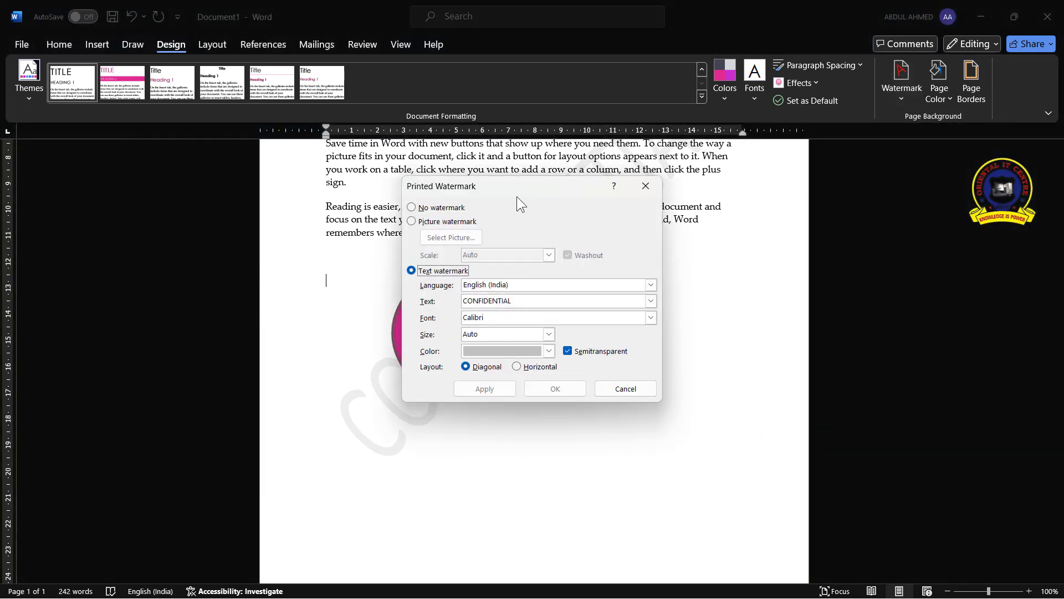
pyautogui.moveTo(517, 196); pyautogui.dragTo(815, 179)
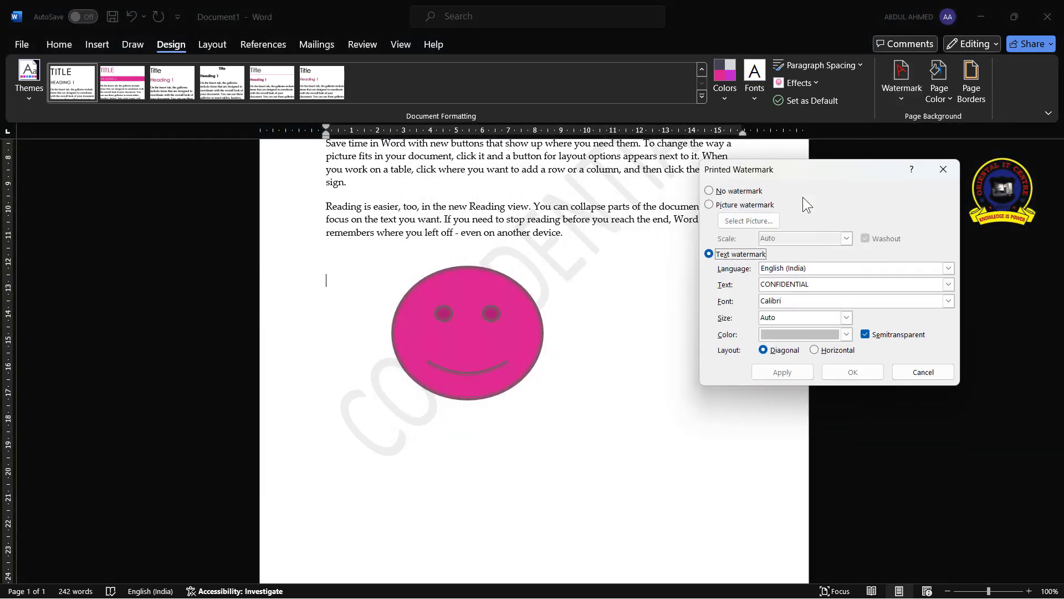
pyautogui.click(710, 191)
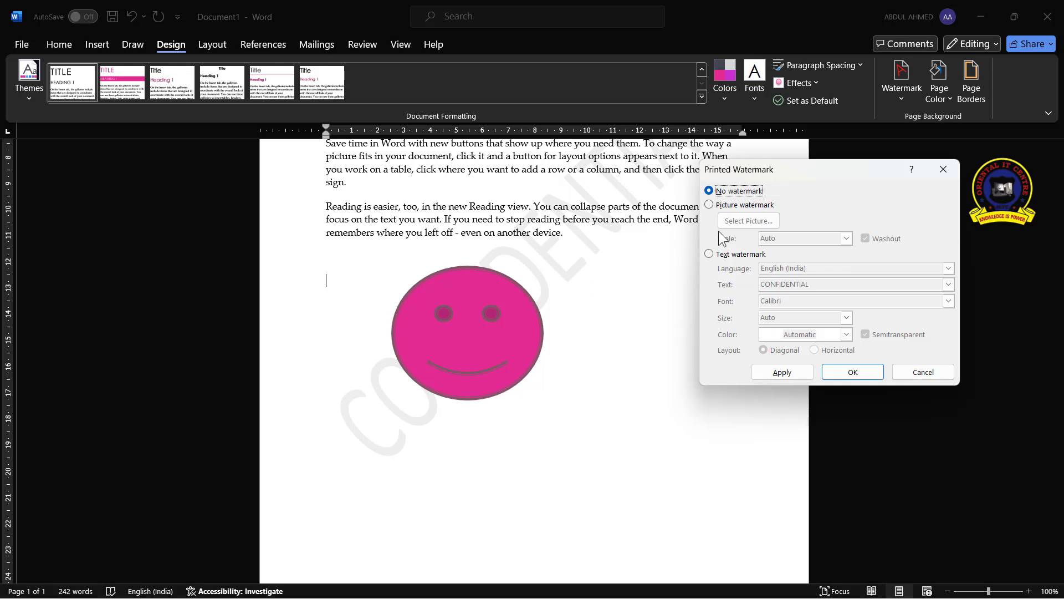
pyautogui.click(709, 205)
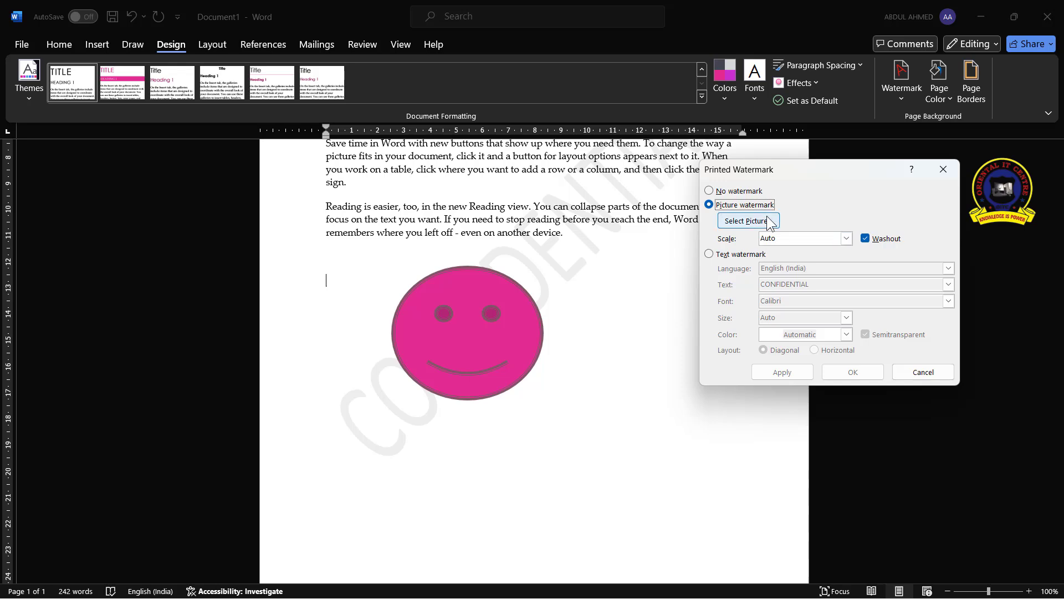
# Choose the picture 'bener 3x2 copy' from the Pictures folder as the watermark and apply it
pyautogui.click(749, 221)
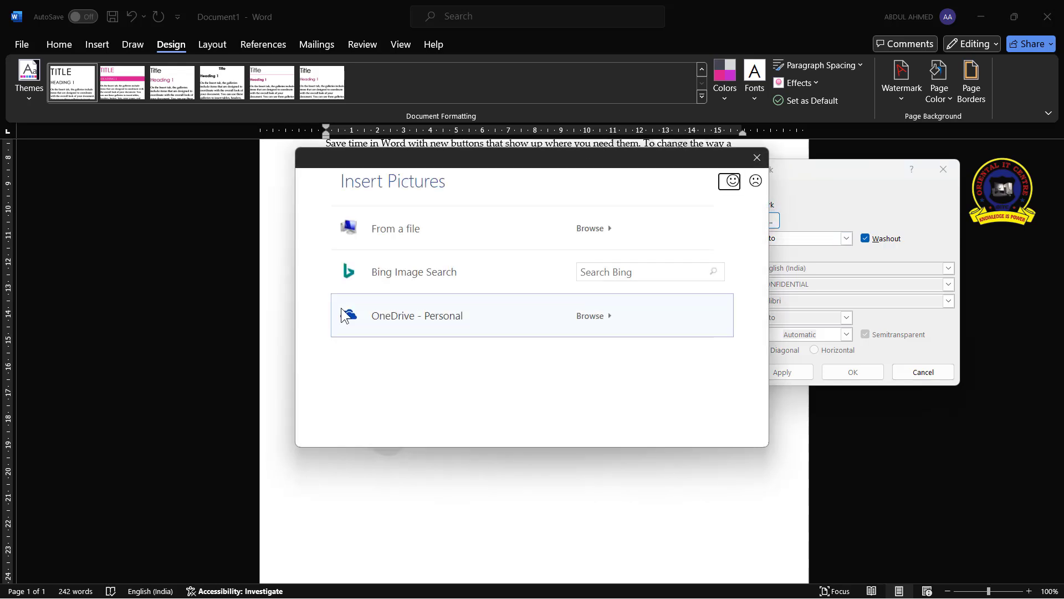
pyautogui.click(482, 233)
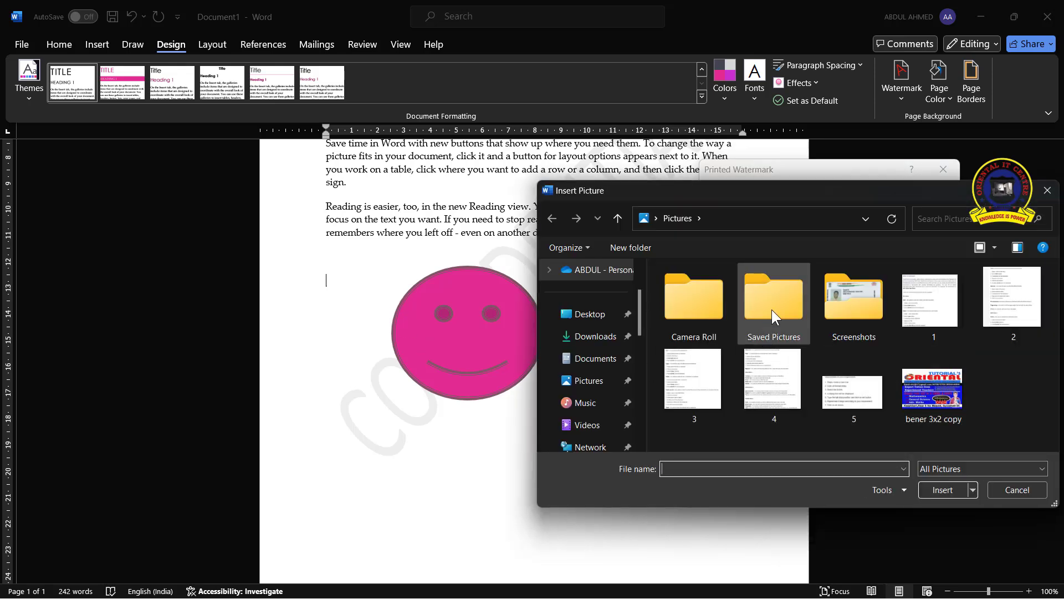
pyautogui.scroll(-3, 599, 402)
pyautogui.scroll(-1, 604, 397)
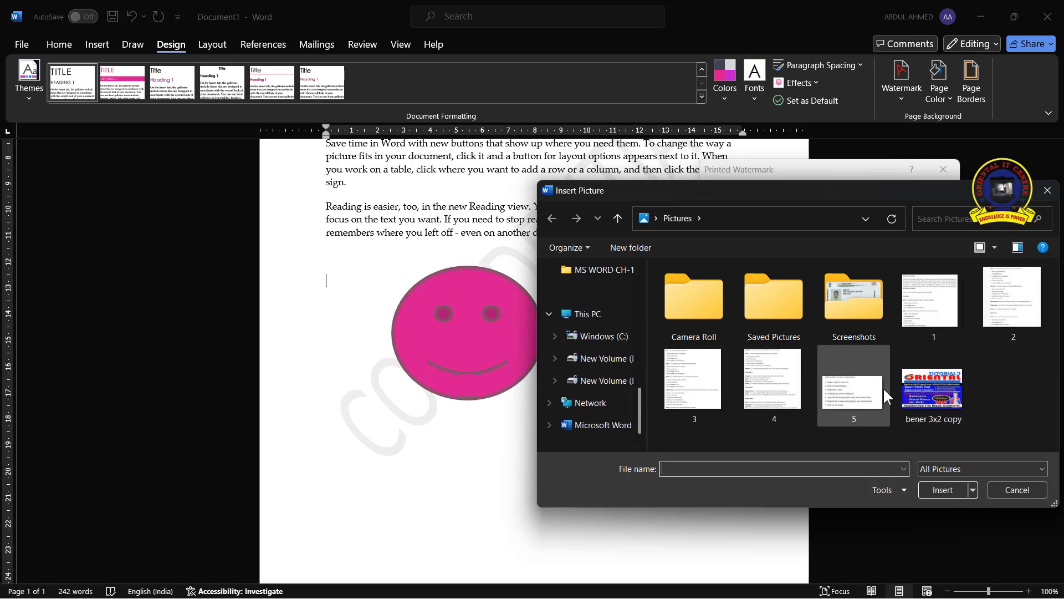
pyautogui.click(940, 390)
pyautogui.click(941, 490)
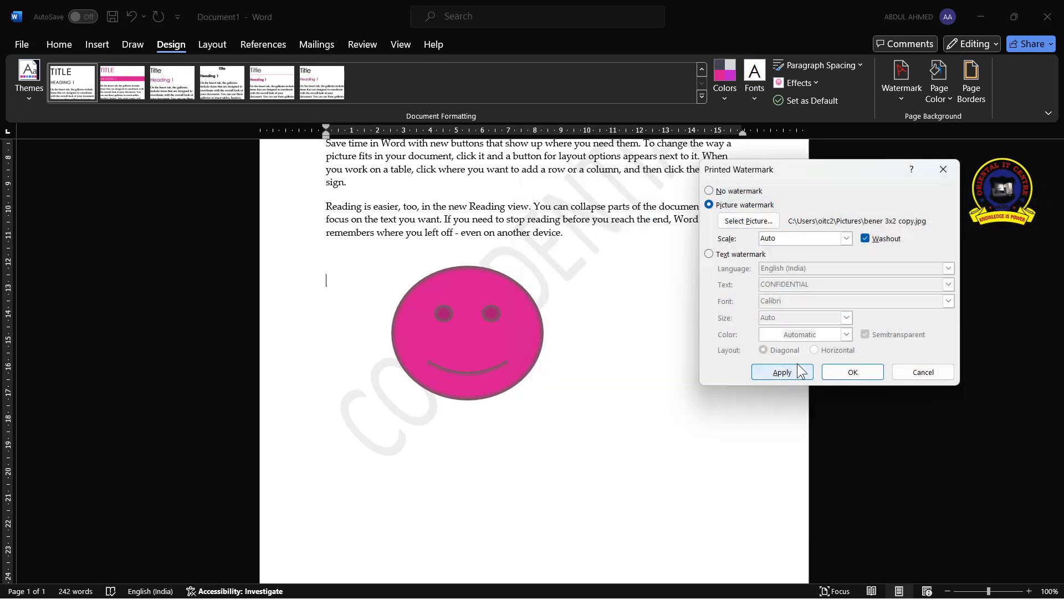
pyautogui.click(799, 370)
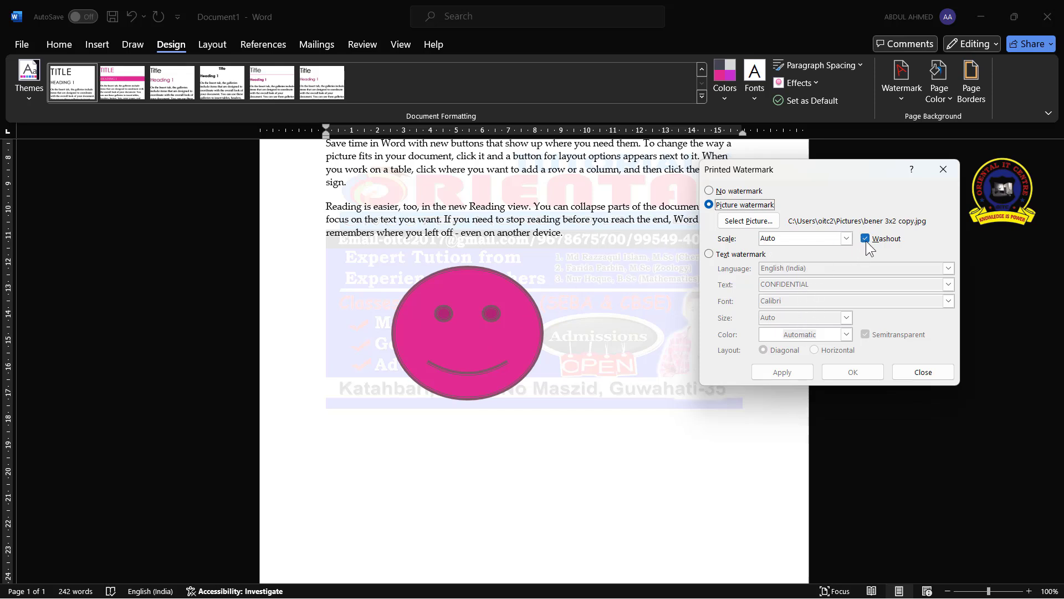
# Try the picture watermark without washout, then restore washout and apply it again
pyautogui.moveTo(856, 170); pyautogui.dragTo(932, 239)
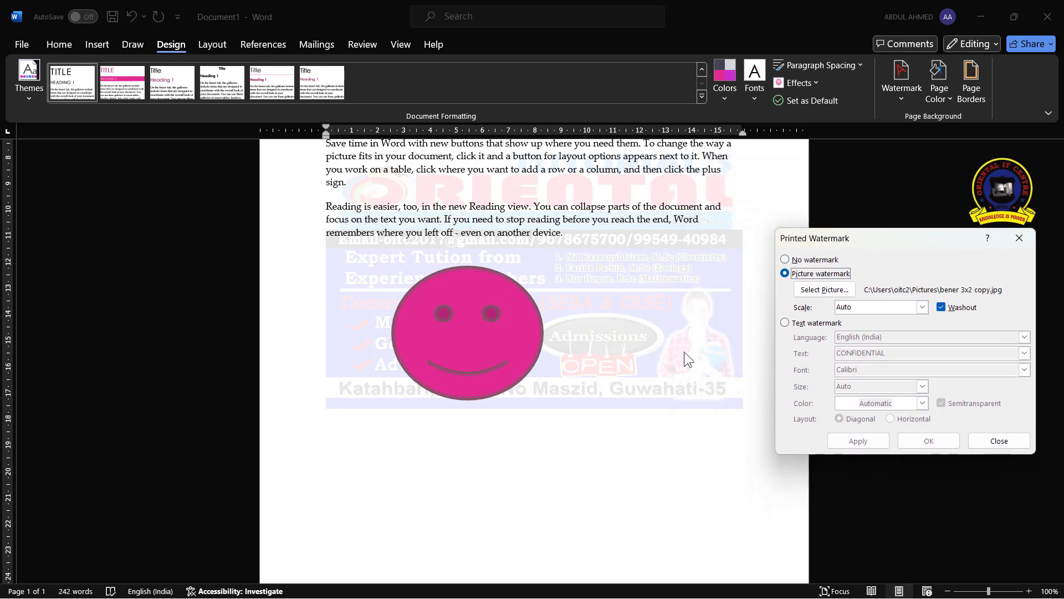
pyautogui.click(942, 307)
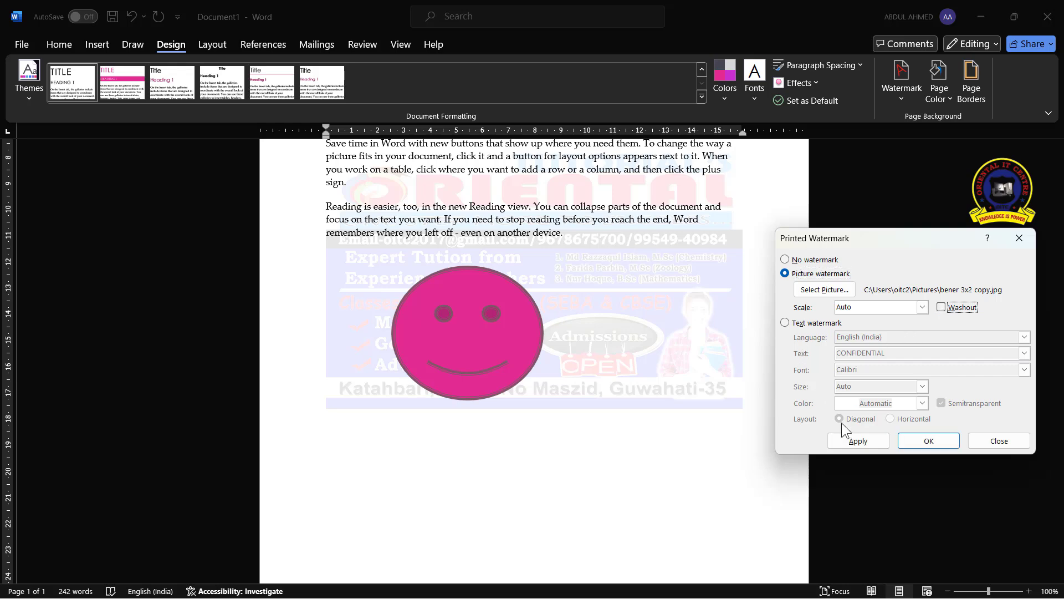
pyautogui.click(862, 439)
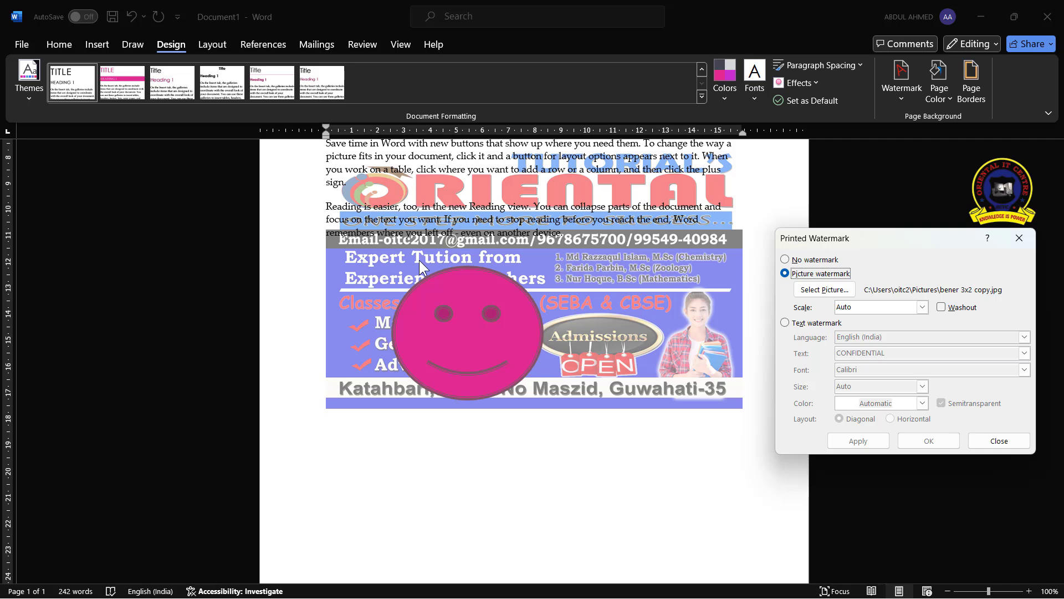
pyautogui.click(941, 307)
pyautogui.click(864, 441)
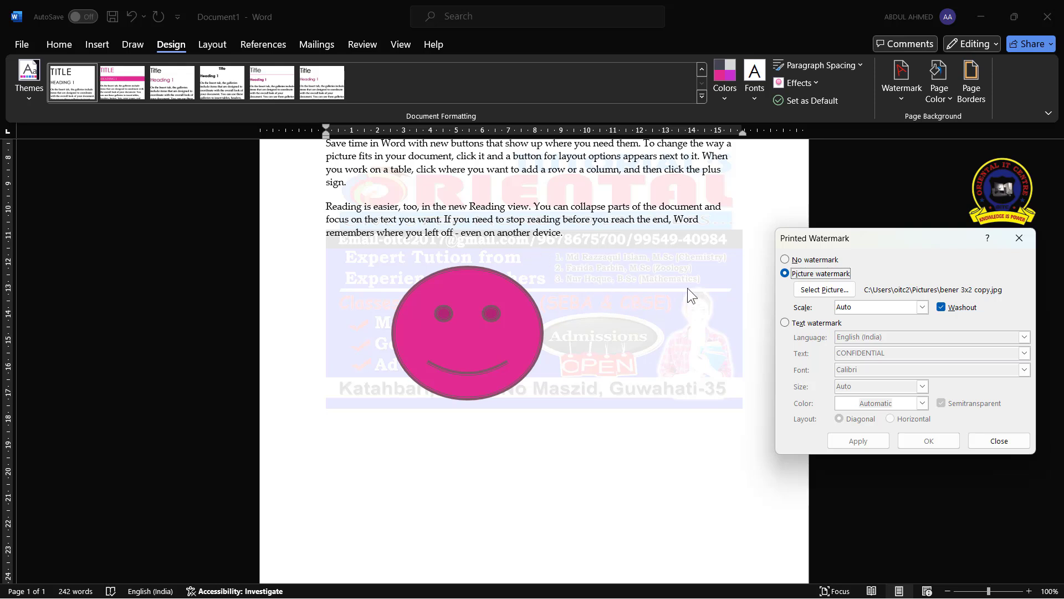
# Switch to a text watermark and set its text to OITC
pyautogui.click(785, 322)
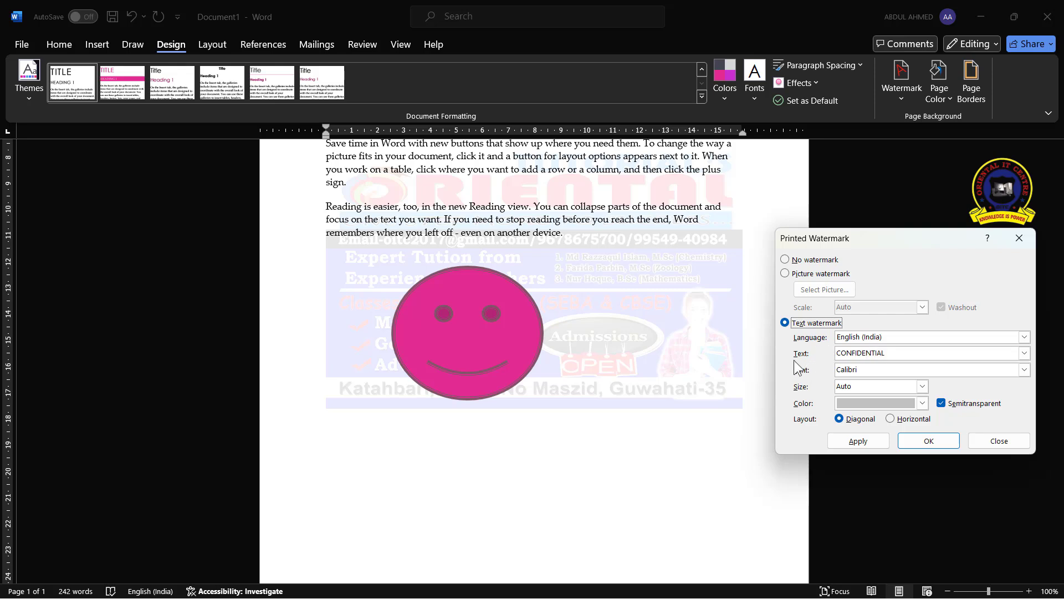
pyautogui.click(895, 356)
pyautogui.press('BackSpace')
pyautogui.press('BackSpace')
pyautogui.press('BackSpace')
pyautogui.press('BackSpace')
pyautogui.press('BackSpace')
pyautogui.press('BackSpace')
pyautogui.press('BackSpace')
pyautogui.press('BackSpace')
pyautogui.press('BackSpace')
pyautogui.press('BackSpace')
pyautogui.press('BackSpace')
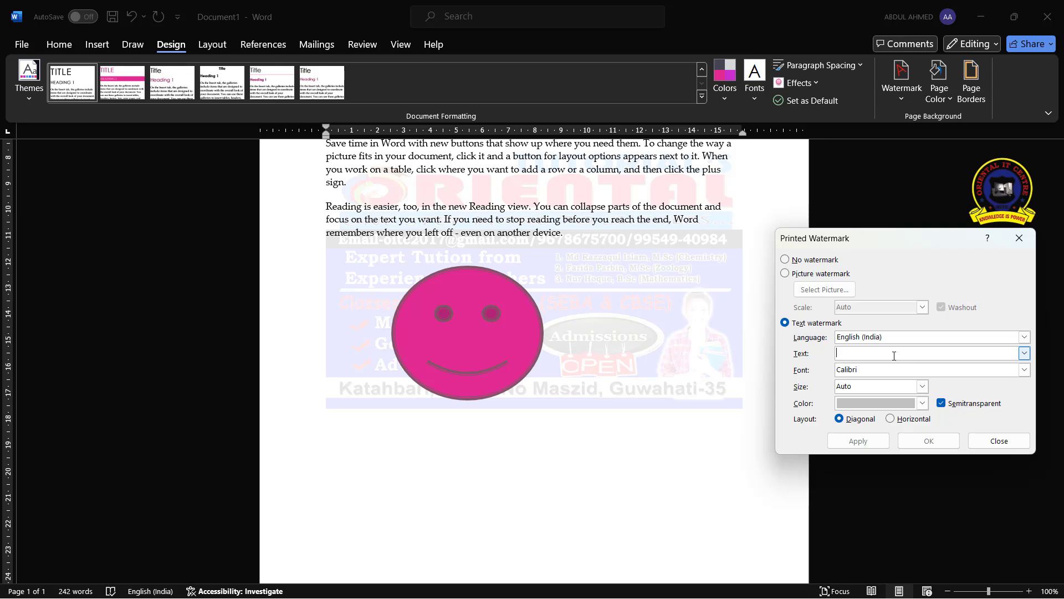
pyautogui.write('OITC')
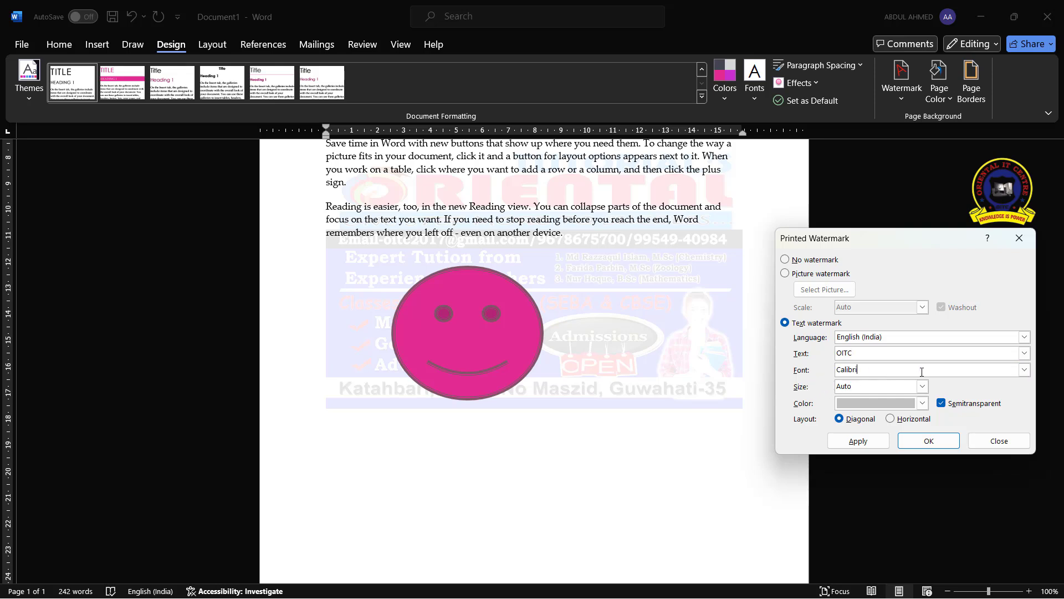
# Set the text watermark's font to Candara Light and its colour to a light pink theme colour
pyautogui.click(1024, 369)
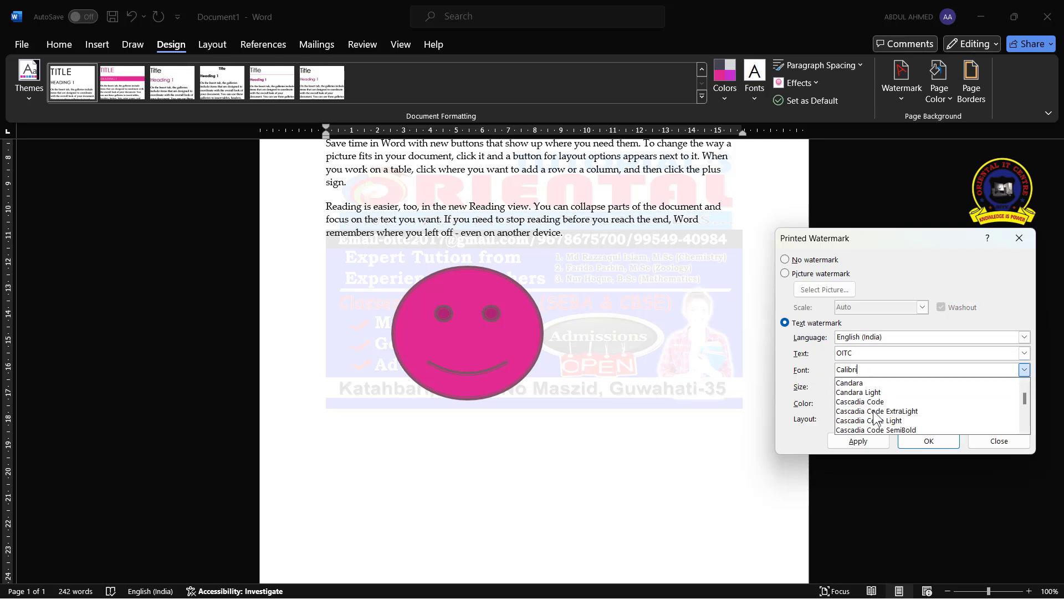
pyautogui.click(885, 393)
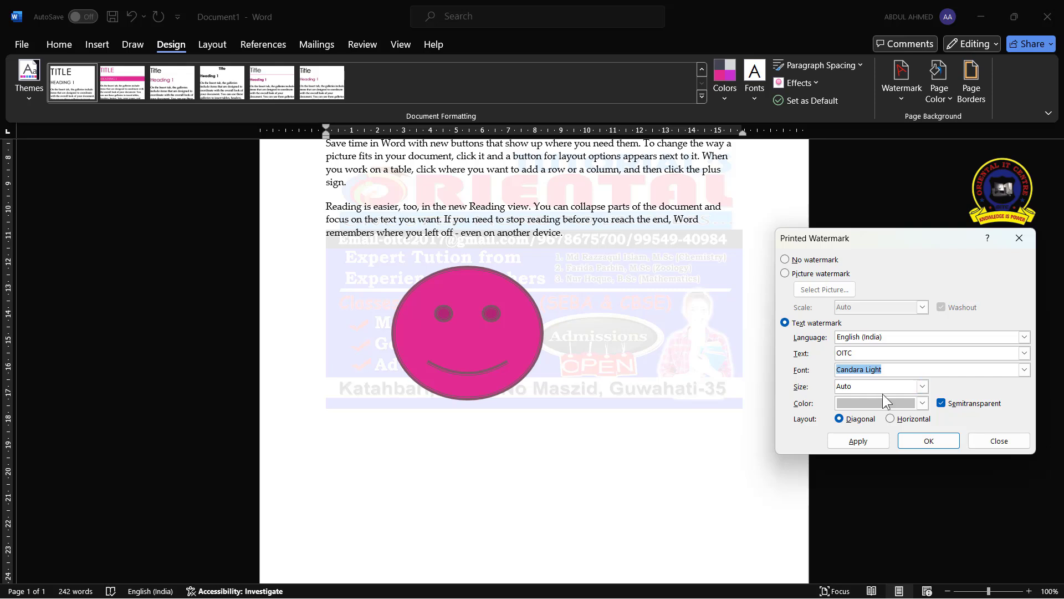
pyautogui.click(923, 387)
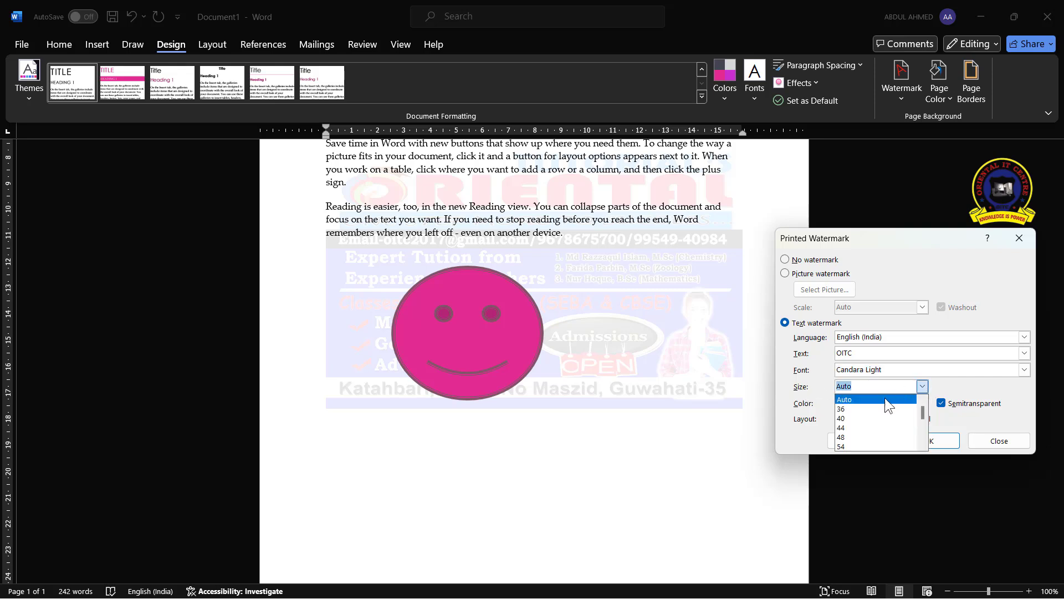
pyautogui.scroll(-3, 876, 427)
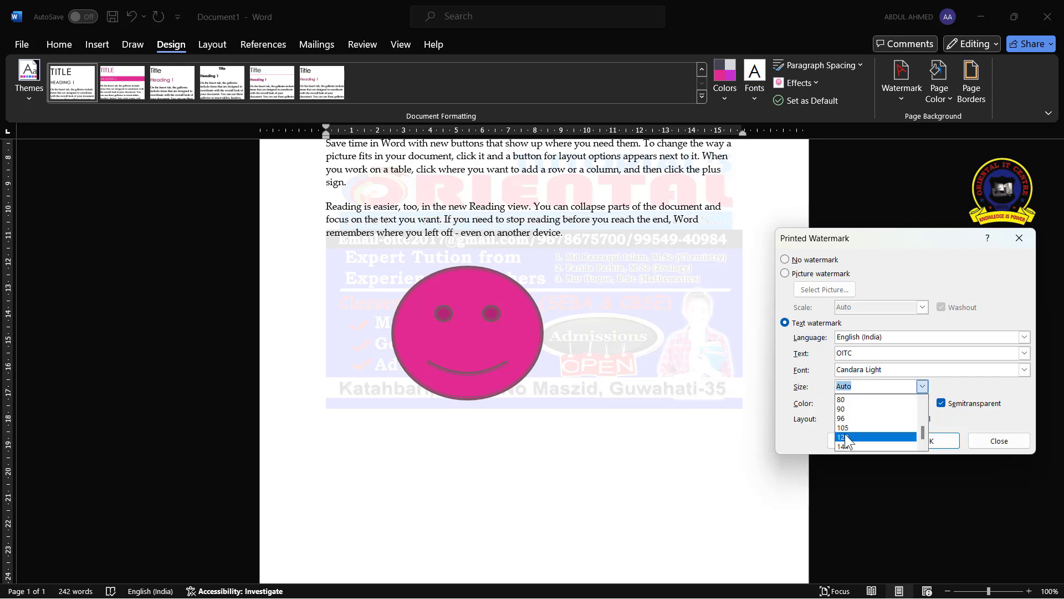
pyautogui.scroll(3, 890, 426)
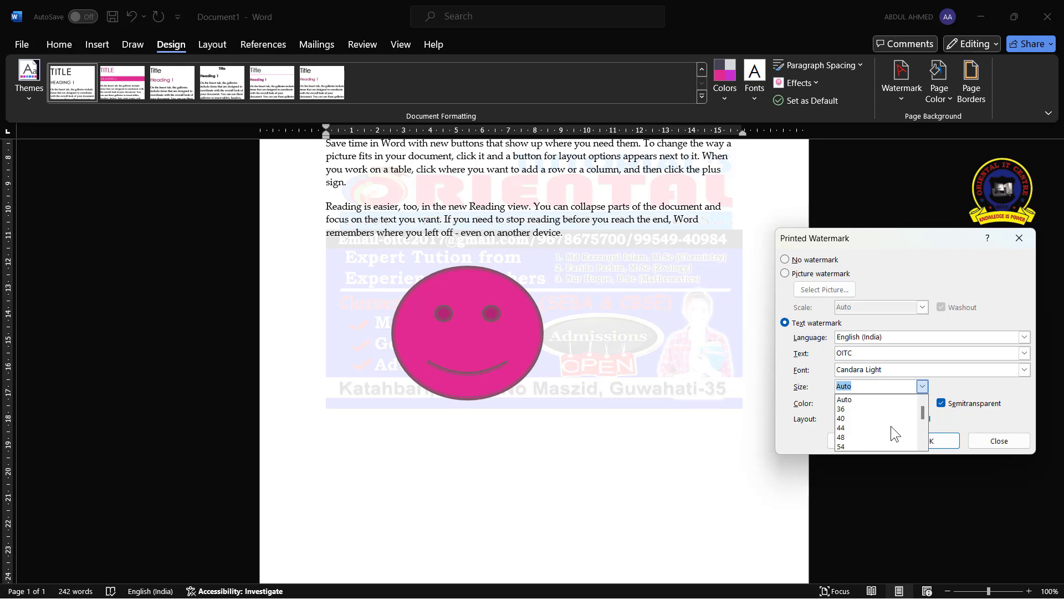
pyautogui.click(872, 399)
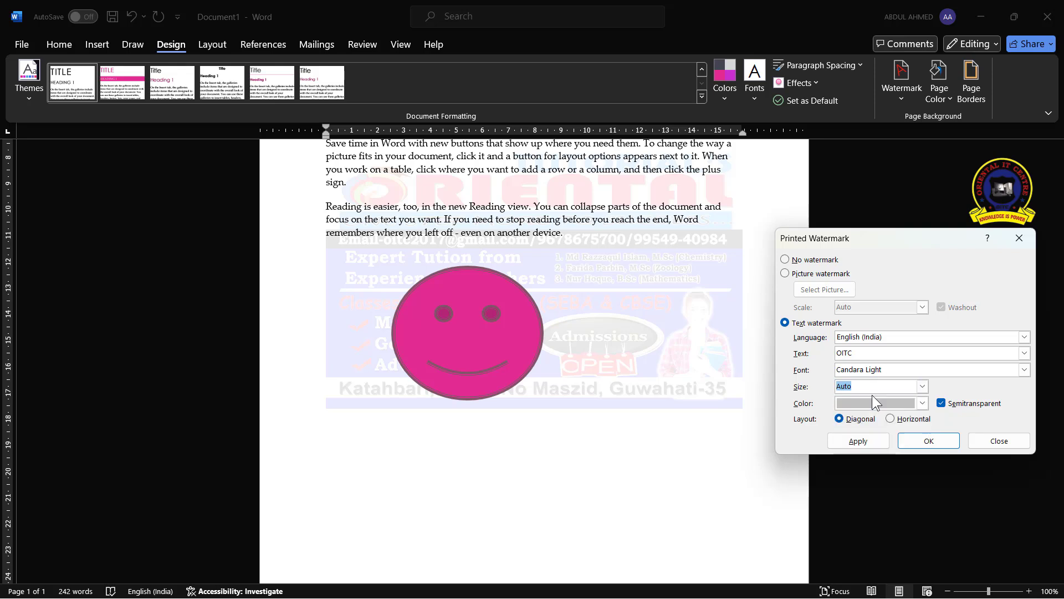
pyautogui.click(922, 404)
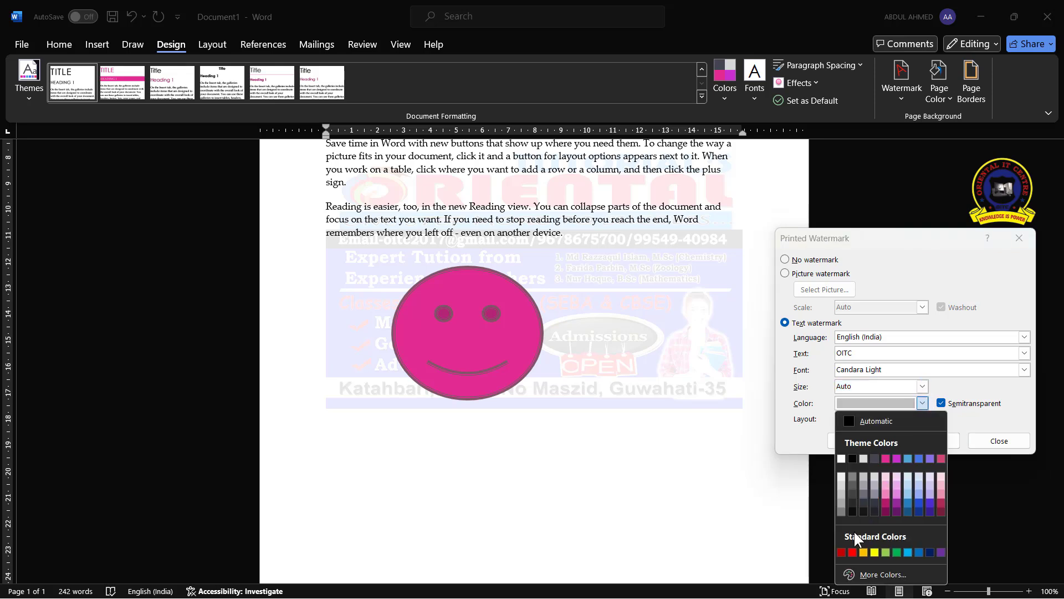
pyautogui.click(943, 493)
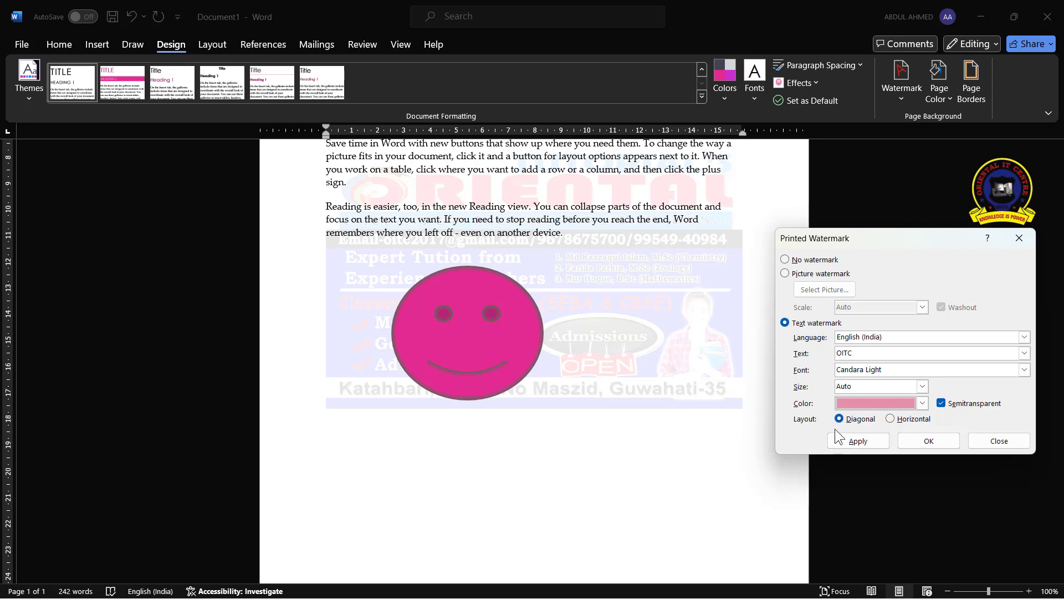
# Keep the diagonal layout, apply the text watermark and close the watermark dialog
pyautogui.click(891, 419)
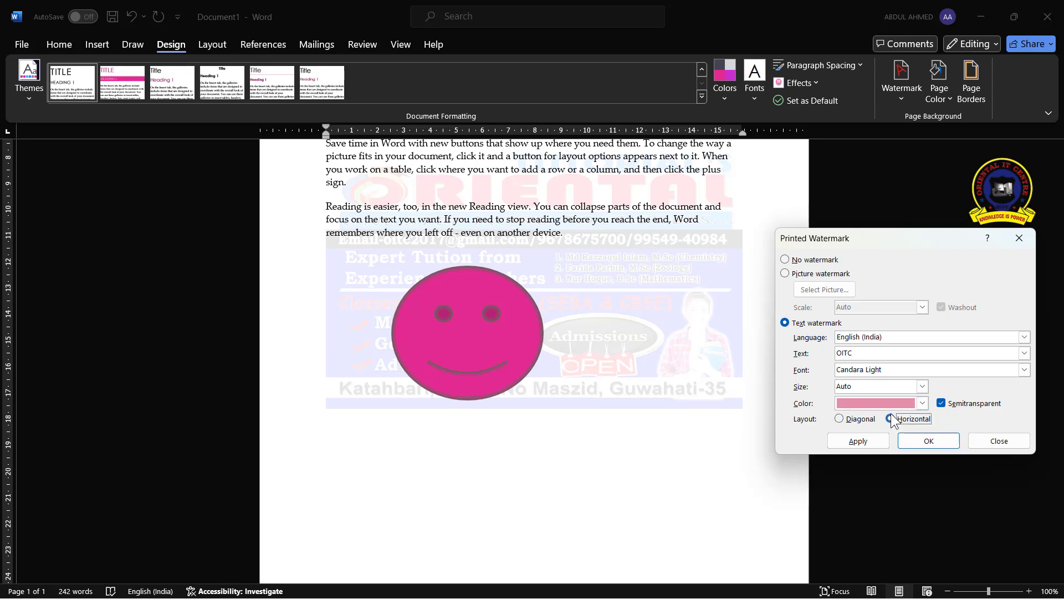
pyautogui.click(839, 420)
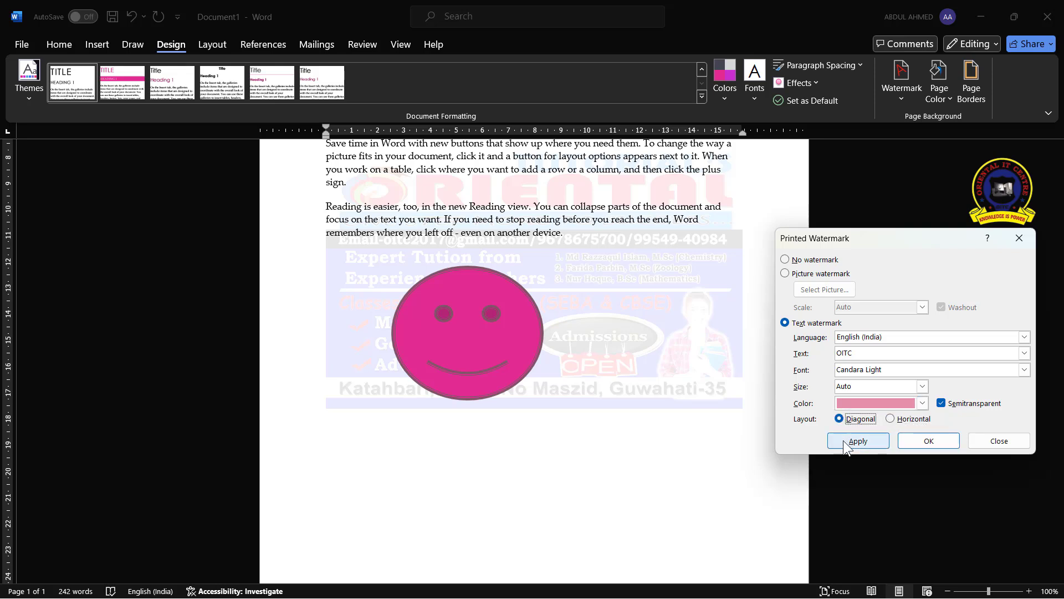
pyautogui.click(844, 440)
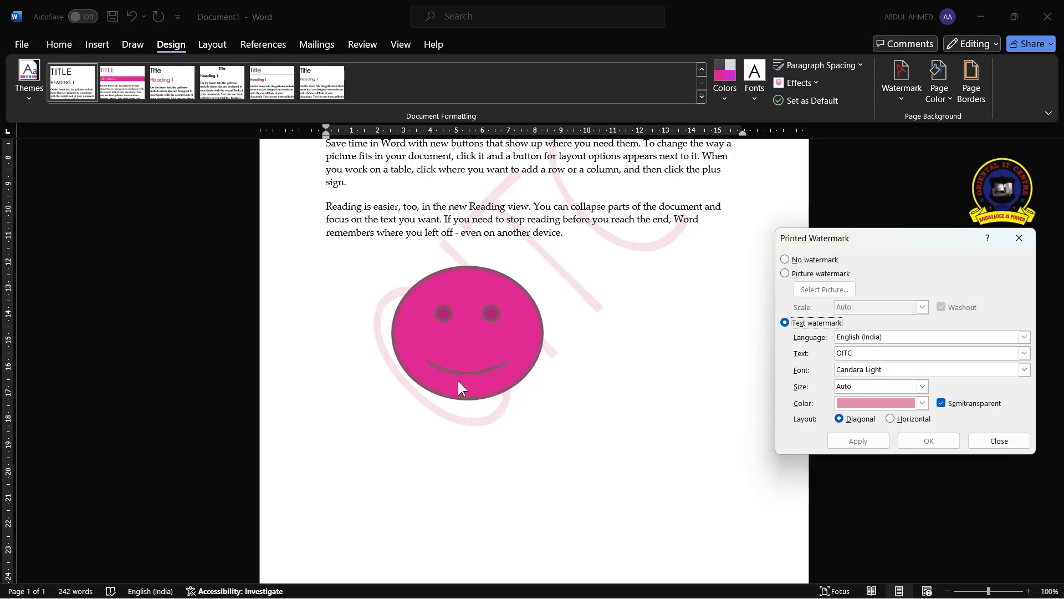
pyautogui.click(1009, 442)
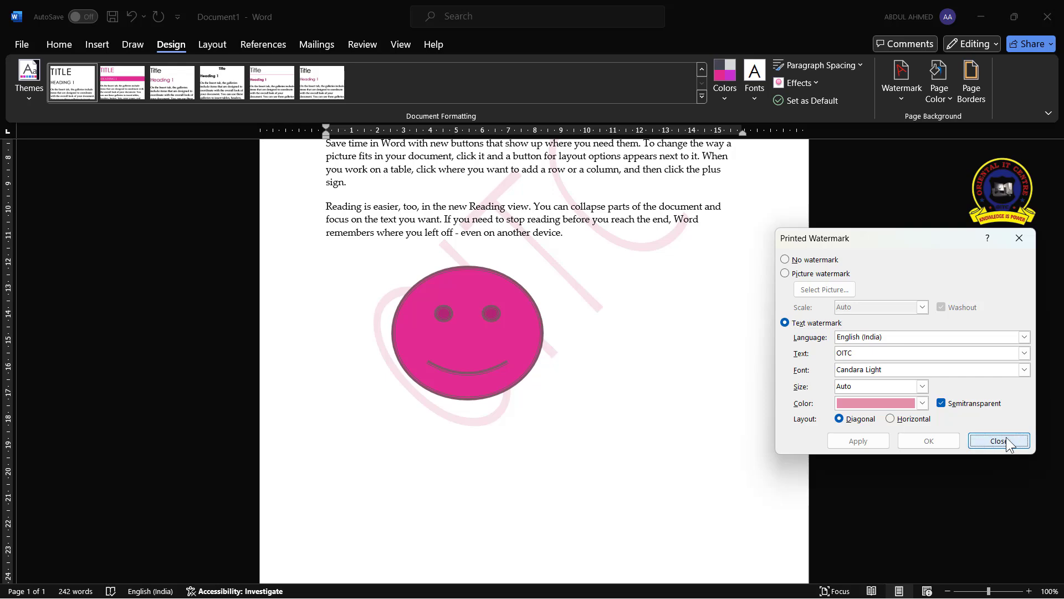
# Insert a column break at the end of the document to start a second page
pyautogui.scroll(5, 655, 431)
pyautogui.scroll(-8, 663, 440)
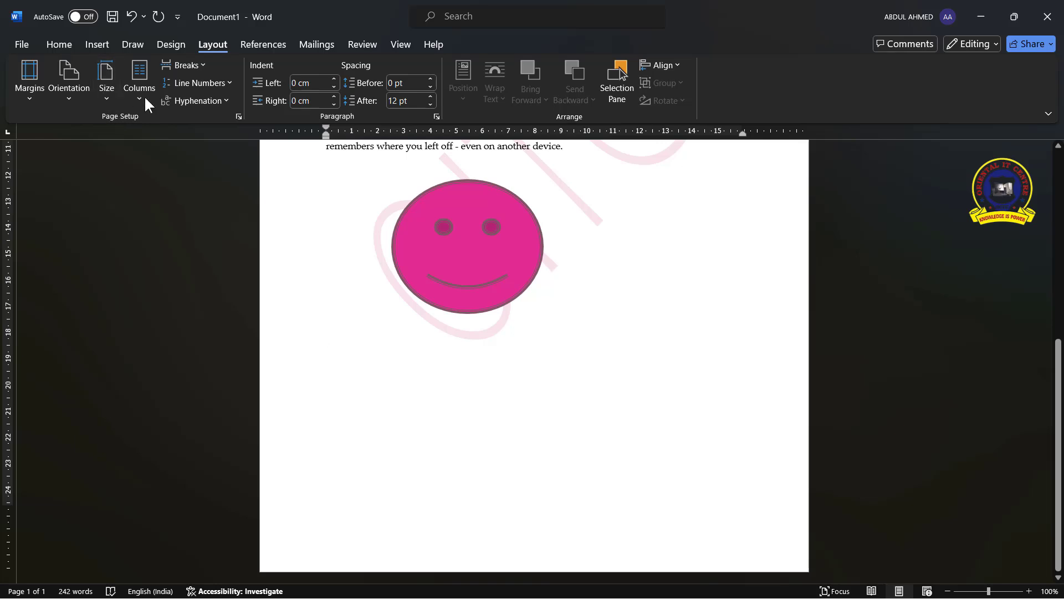
pyautogui.click(194, 68)
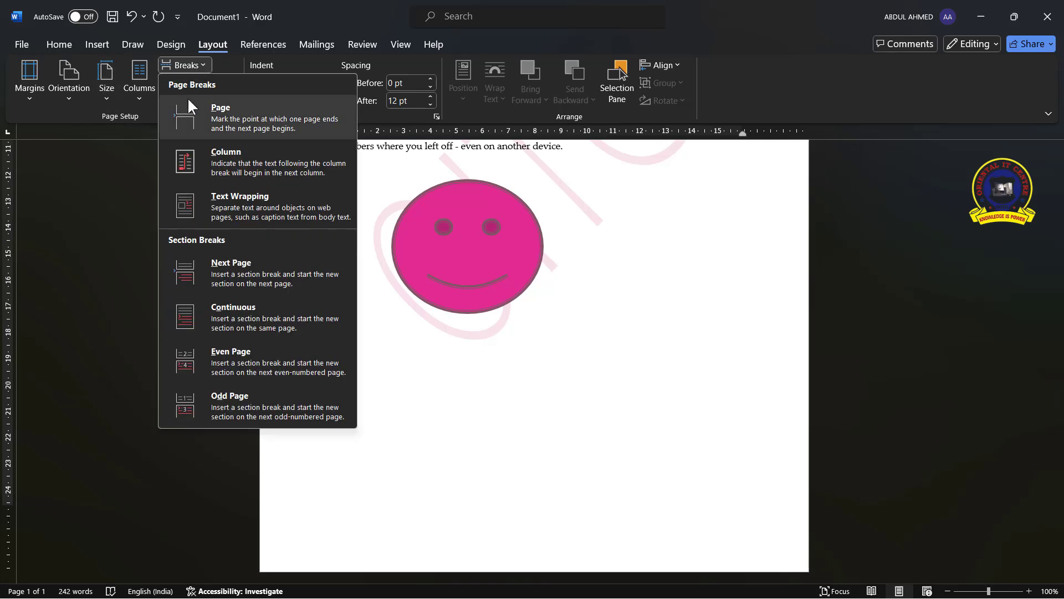
pyautogui.click(185, 159)
pyautogui.scroll(-7, 634, 380)
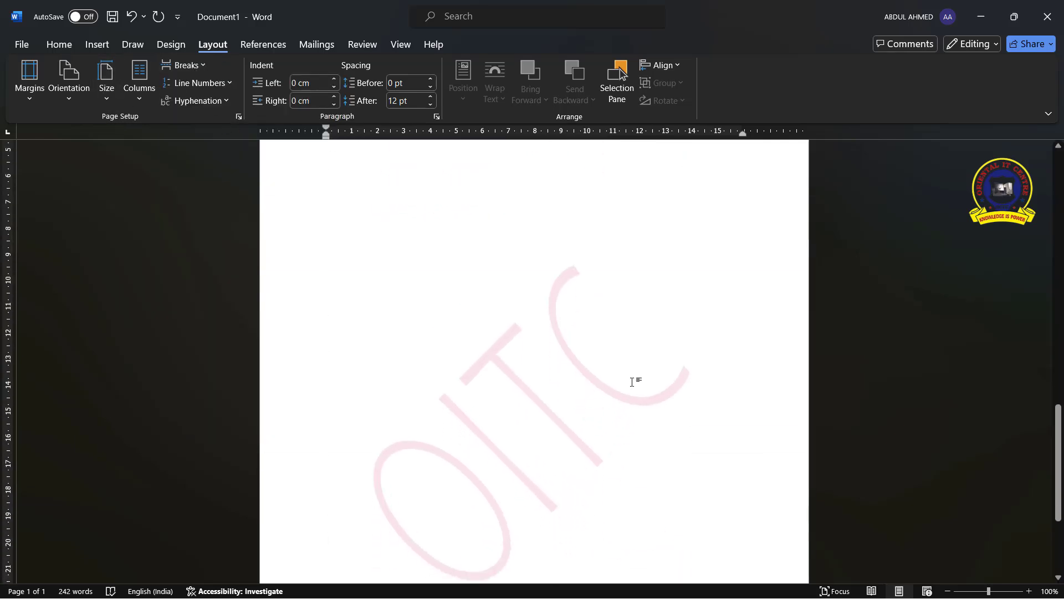
# Set the page colour to a light blue theme colour
pyautogui.click(165, 42)
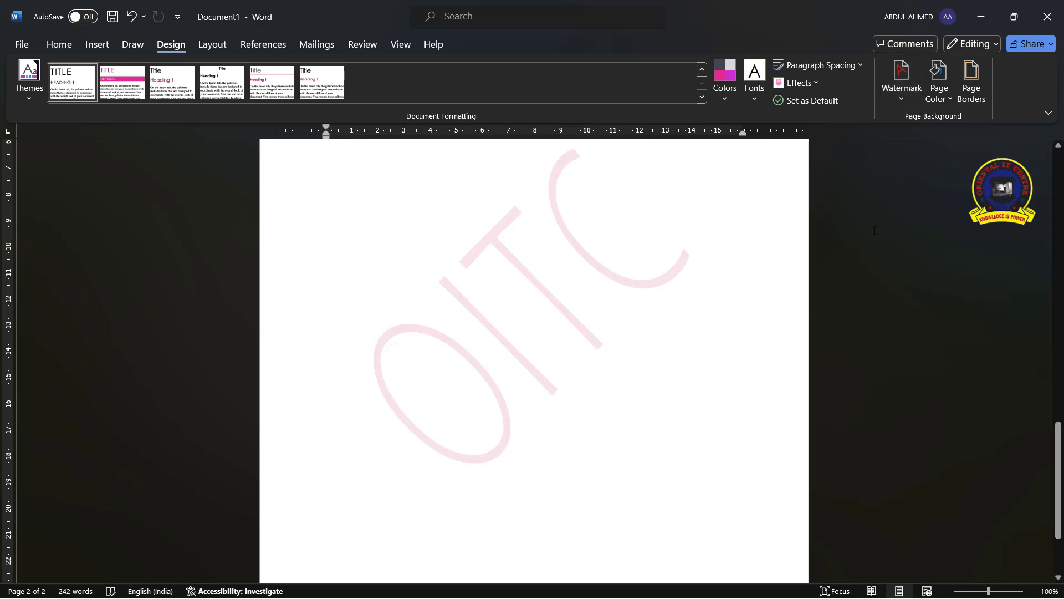
pyautogui.scroll(10, 475, 475)
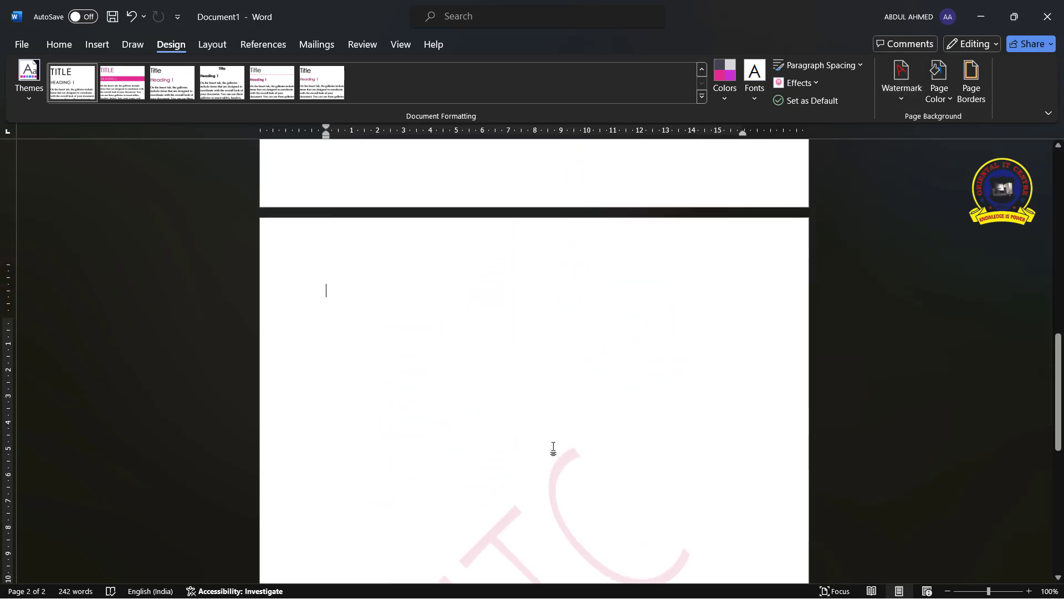
pyautogui.scroll(2, 592, 391)
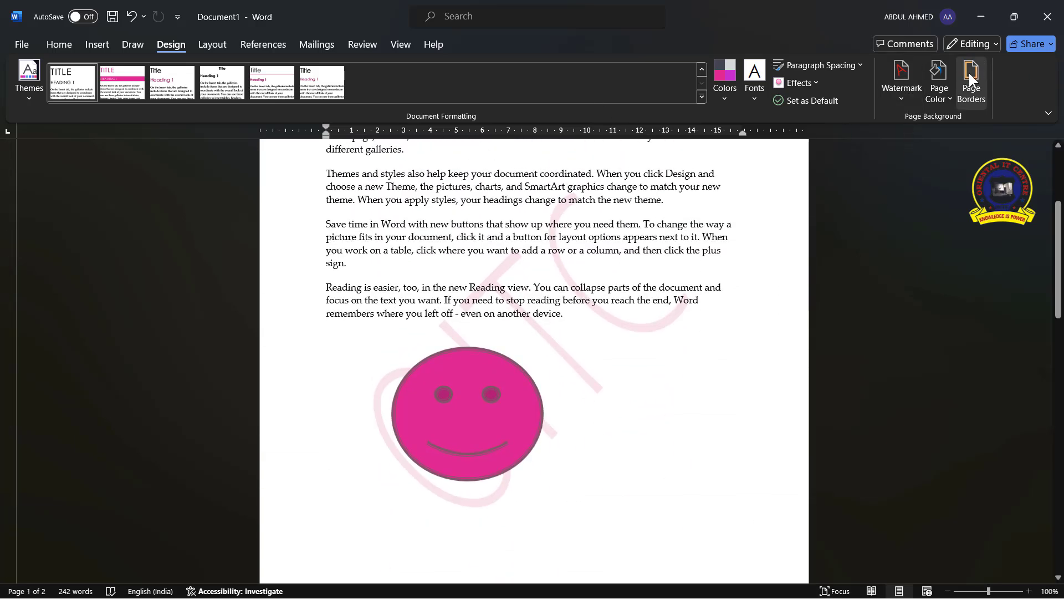
pyautogui.click(944, 98)
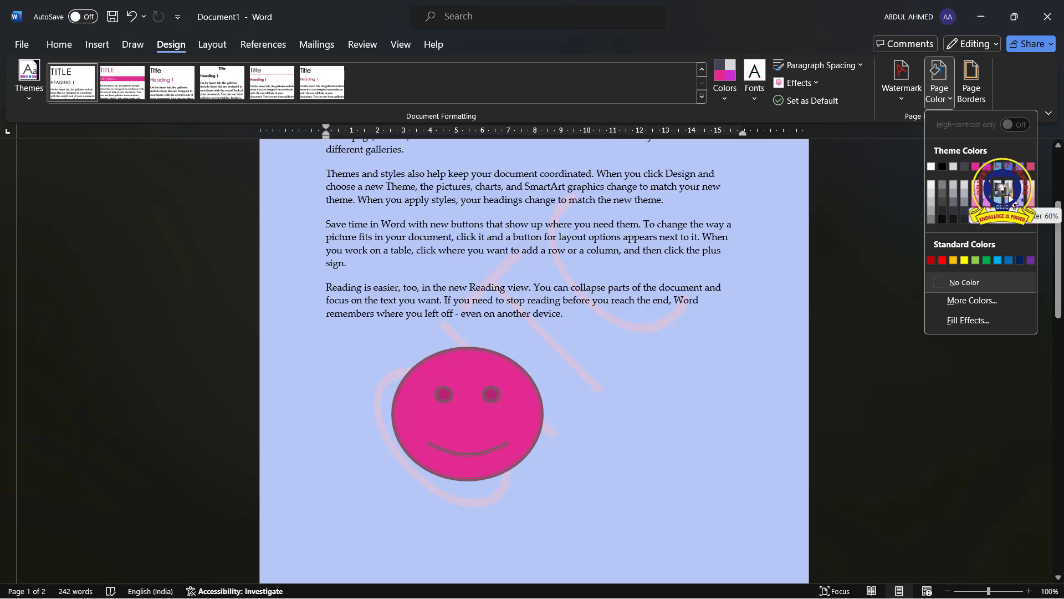
pyautogui.click(1009, 196)
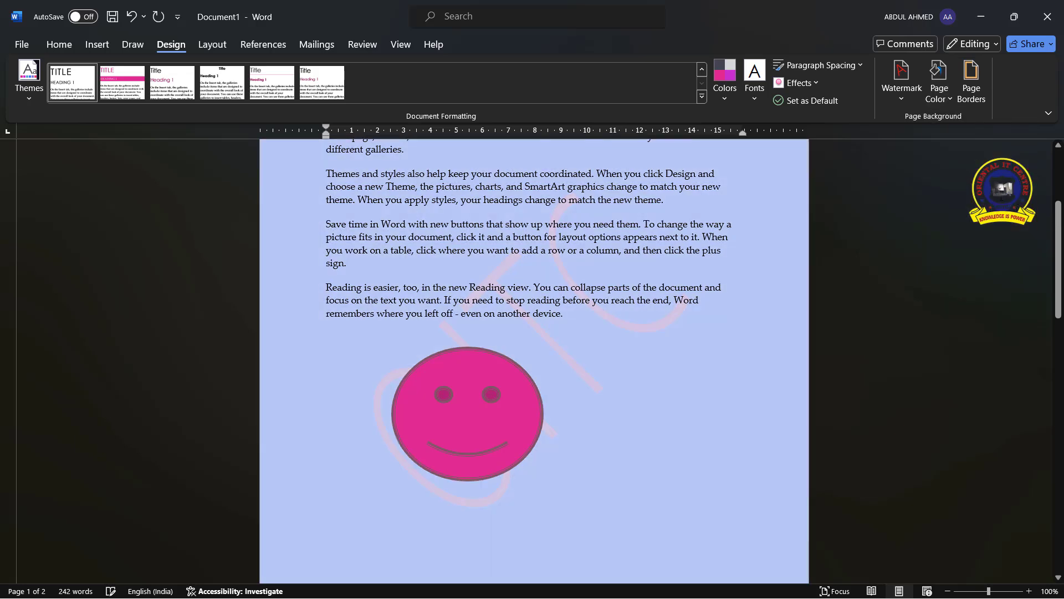
# Pick a custom light blue from the More Colors spectrum and apply it as the page colour
pyautogui.click(943, 98)
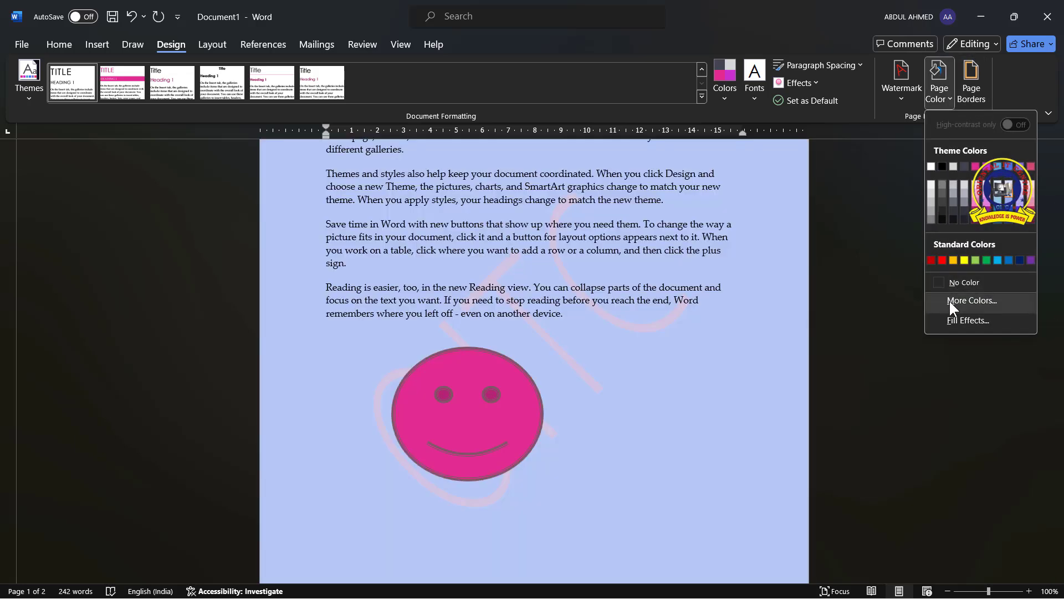
pyautogui.click(950, 301)
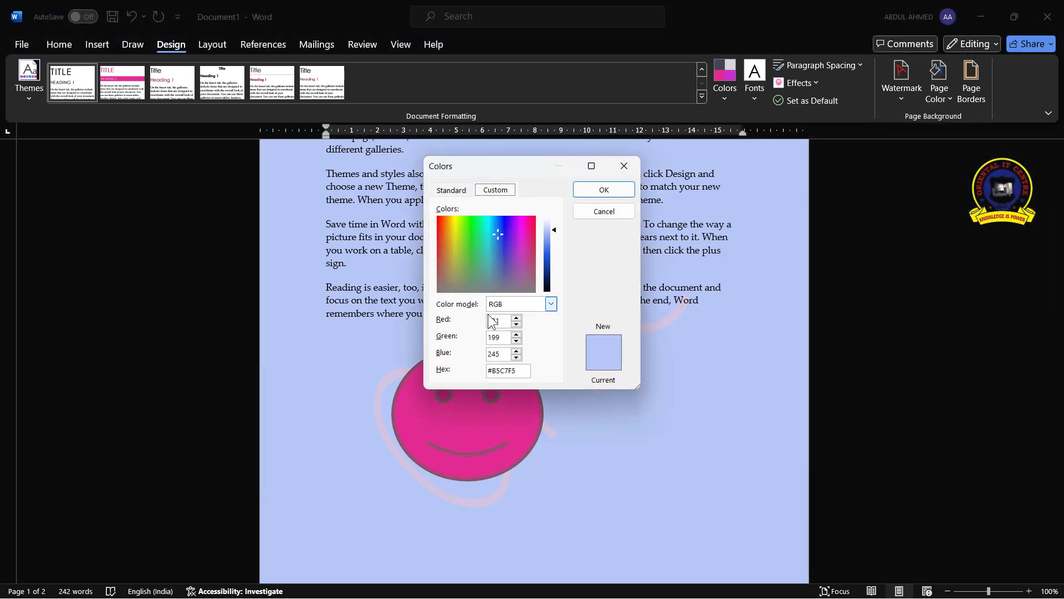
pyautogui.click(493, 229)
pyautogui.click(495, 224)
pyautogui.click(607, 190)
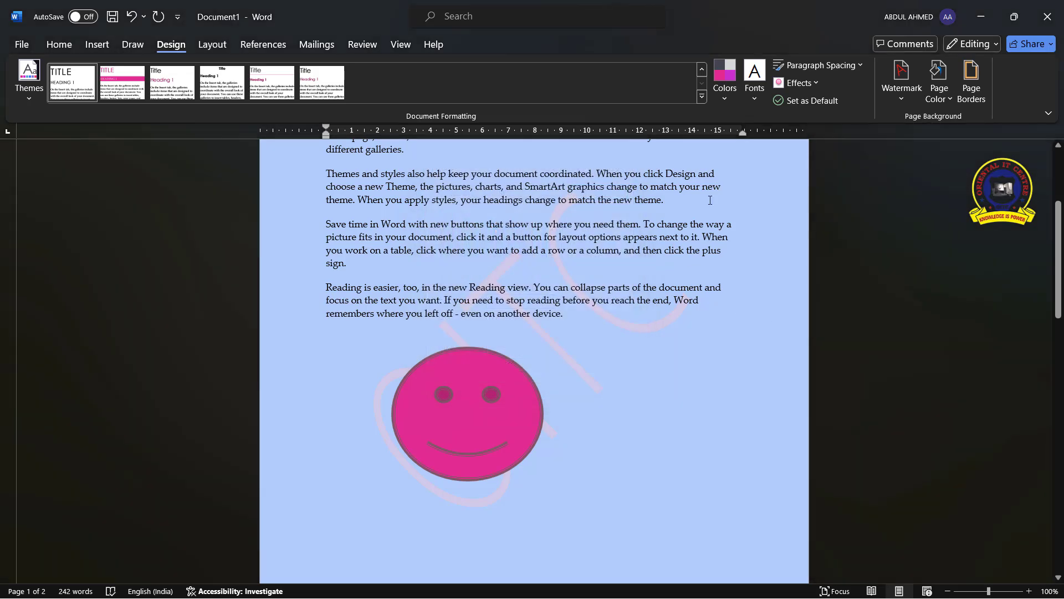
# Browse the fill effect types and apply the Water droplets texture as the page background
pyautogui.click(949, 88)
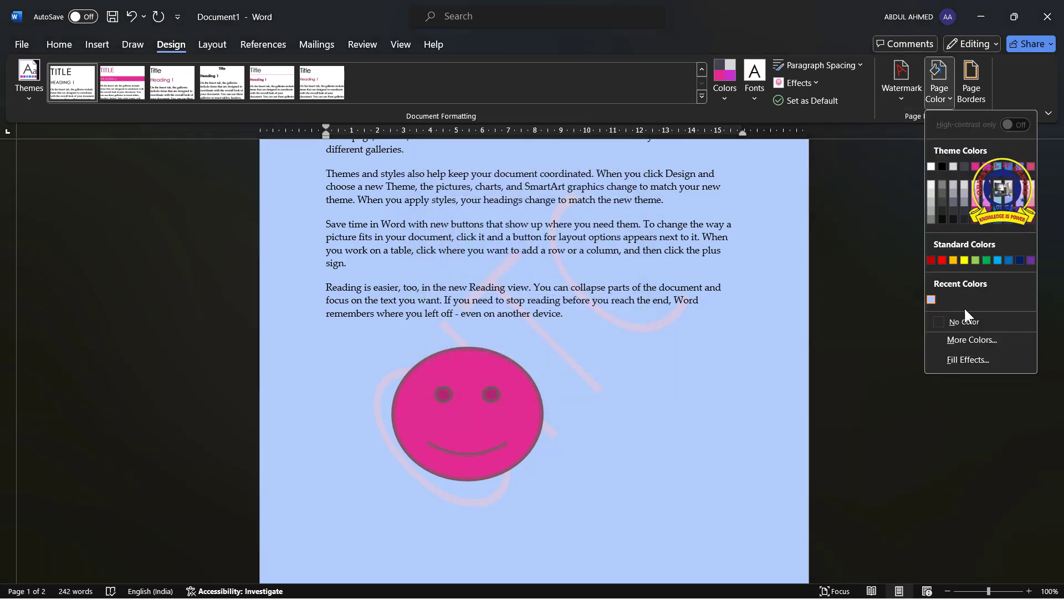
pyautogui.click(969, 359)
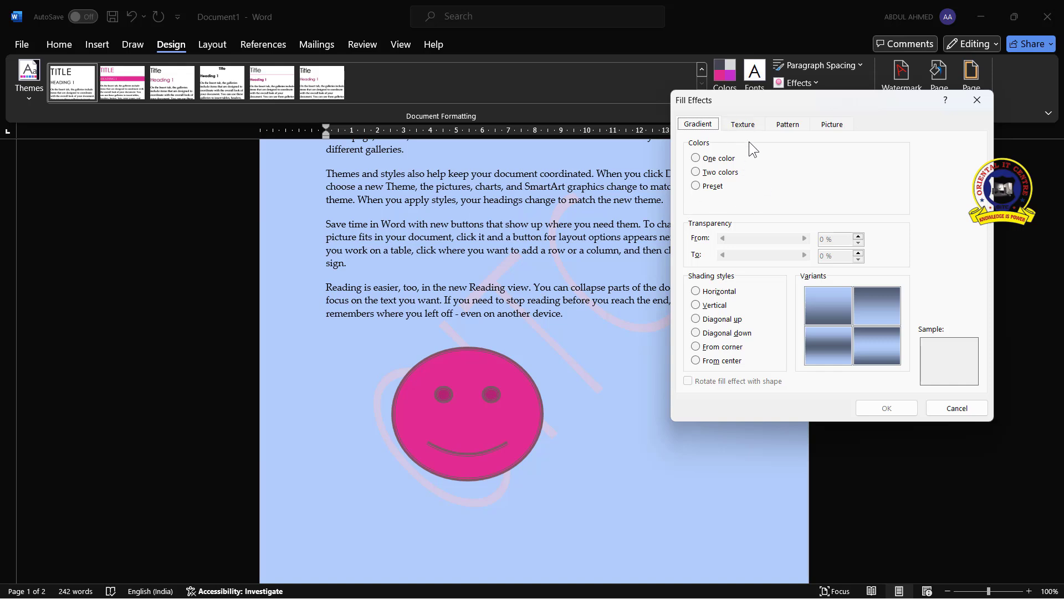
pyautogui.click(741, 124)
pyautogui.click(776, 125)
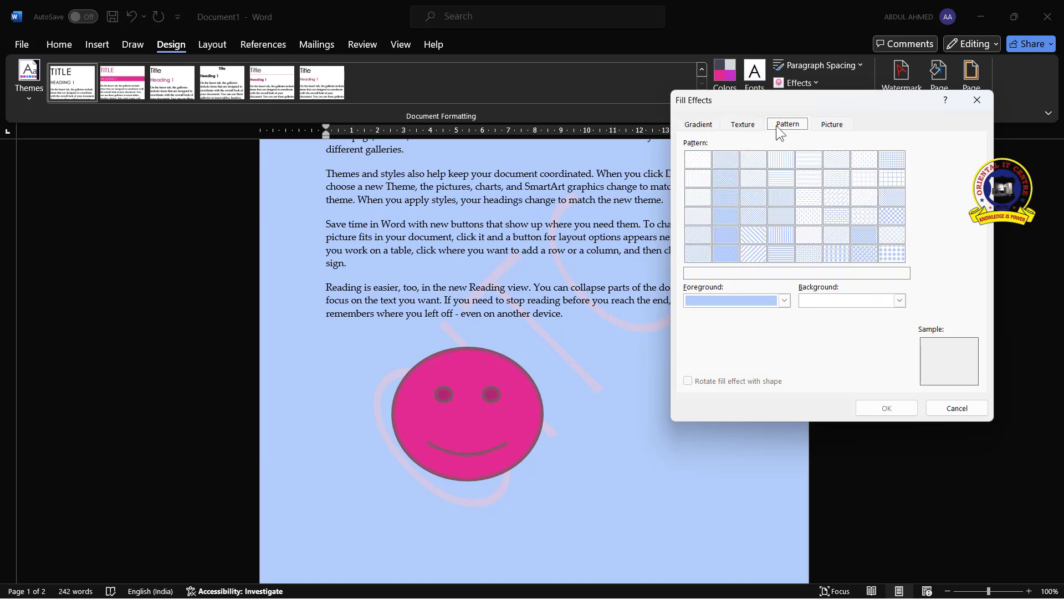
pyautogui.click(832, 124)
pyautogui.click(743, 124)
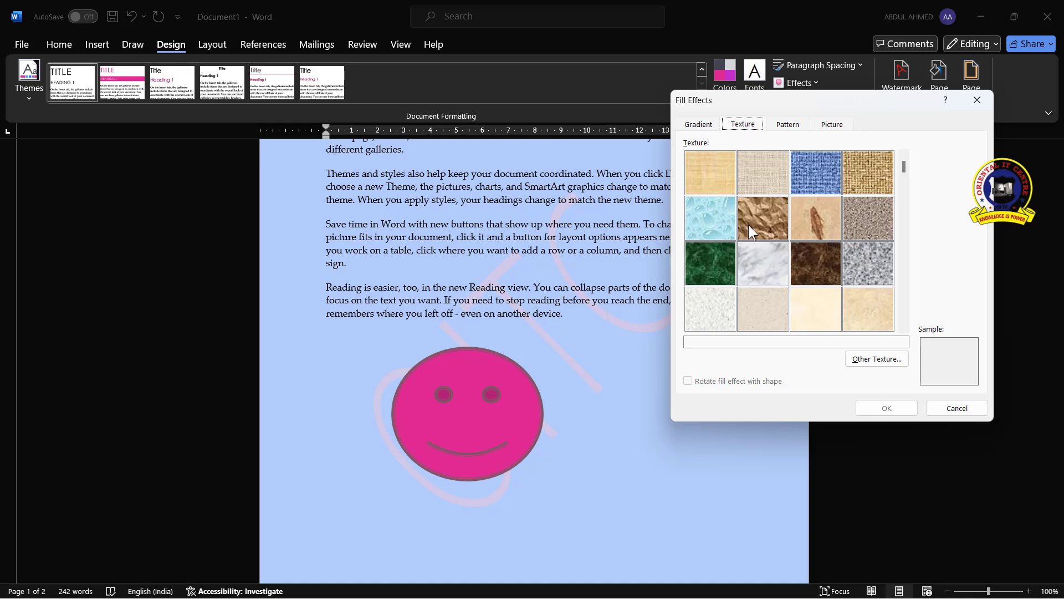
pyautogui.click(710, 225)
pyautogui.click(887, 408)
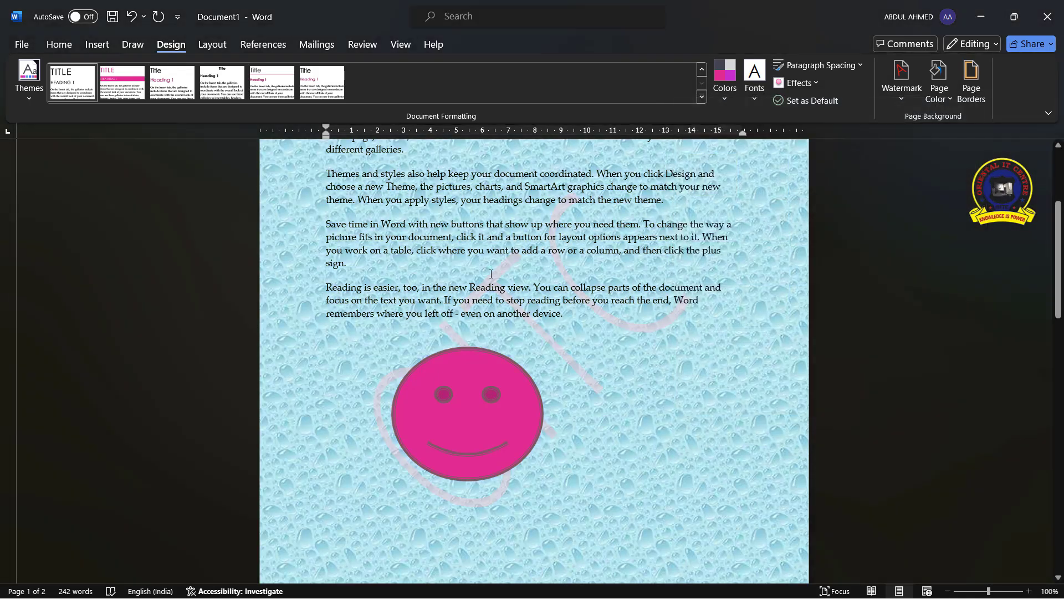
# Replace the page background with a one-colour red horizontal gradient fill
pyautogui.click(943, 100)
pyautogui.click(965, 360)
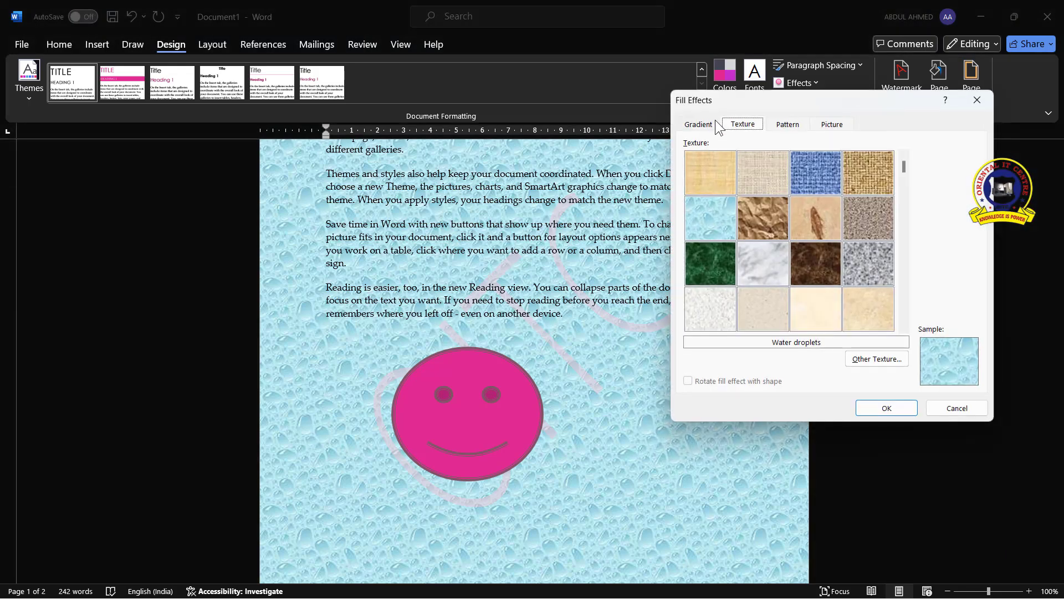
pyautogui.click(697, 124)
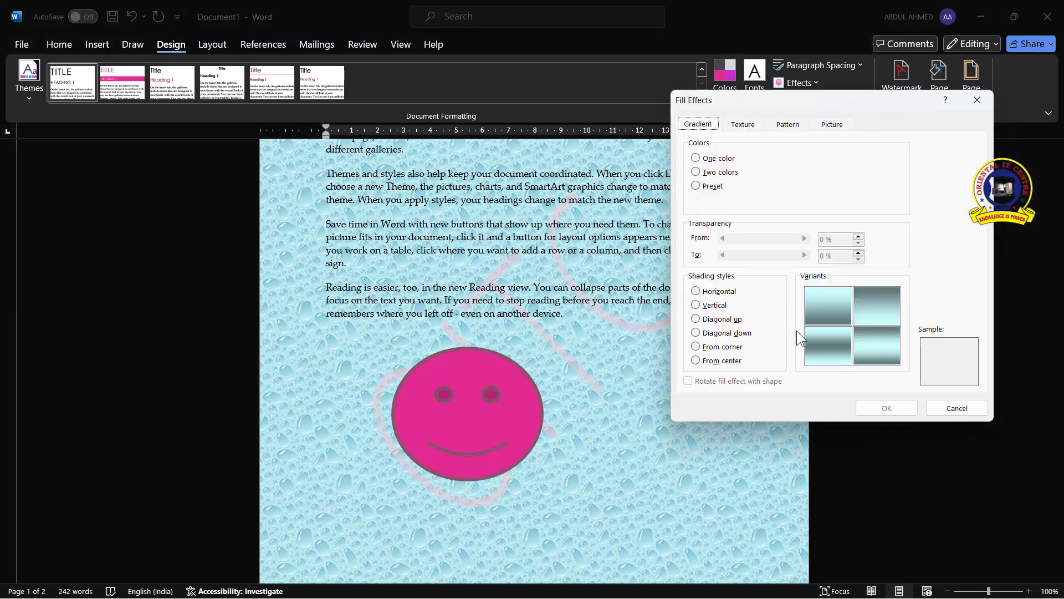
pyautogui.click(700, 158)
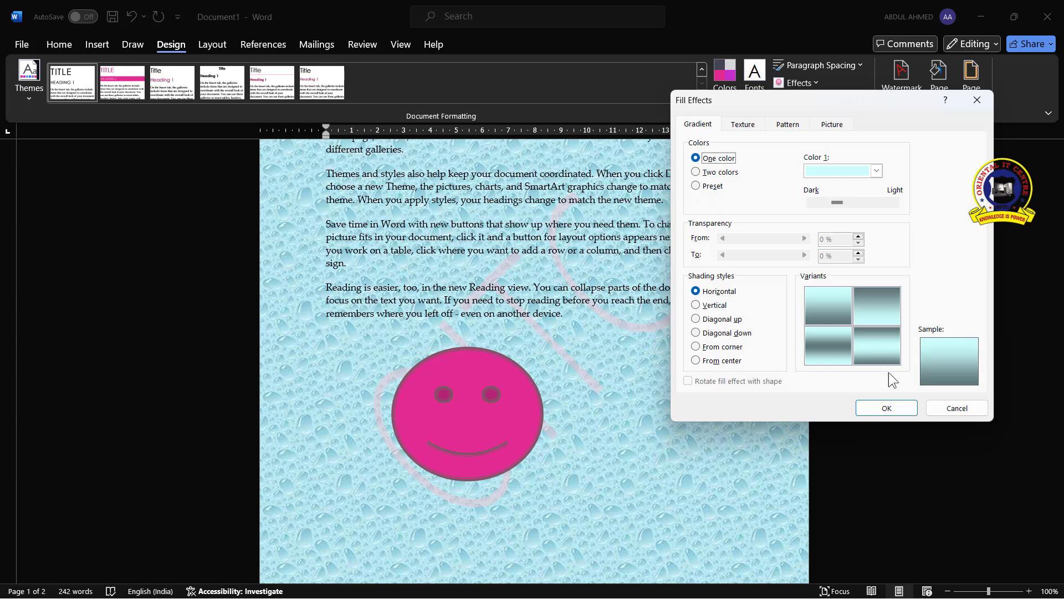
pyautogui.click(876, 172)
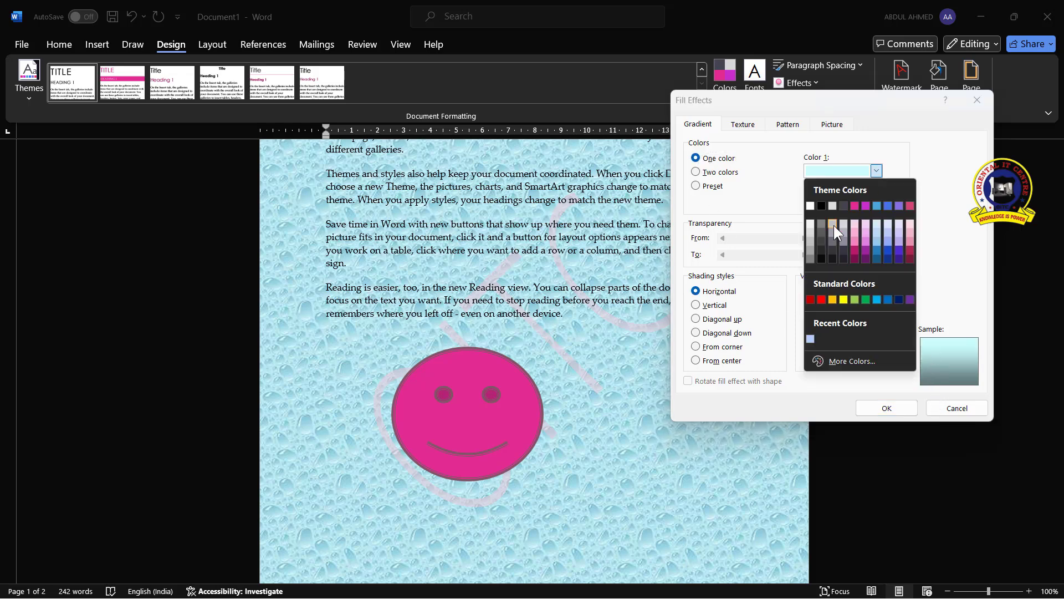
pyautogui.click(822, 300)
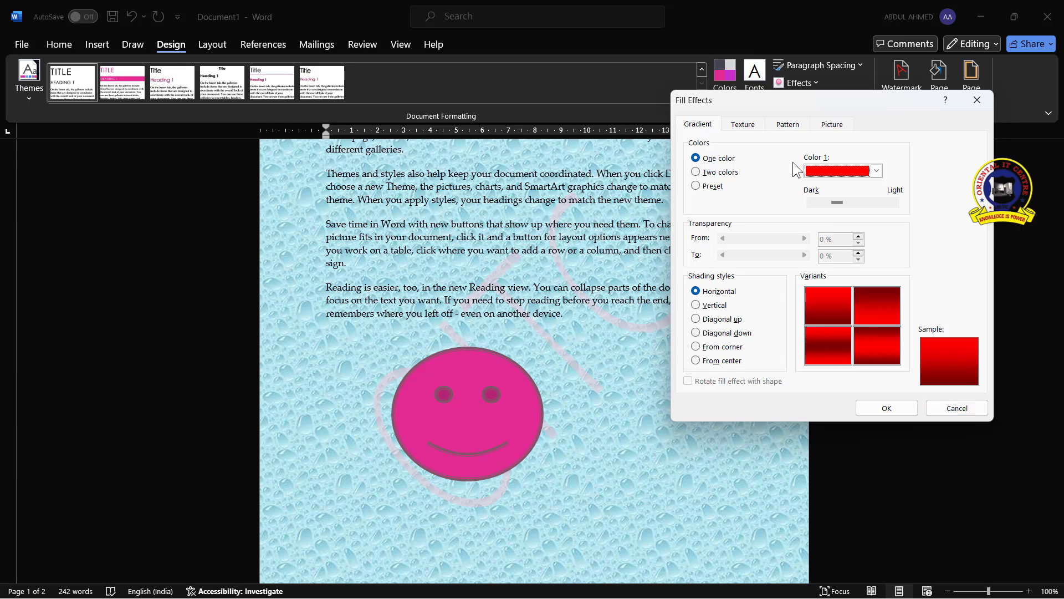
pyautogui.click(879, 409)
# Change the page gradient to two colours, red and dark blue, trying each shading style and applying From center
pyautogui.scroll(5, 598, 368)
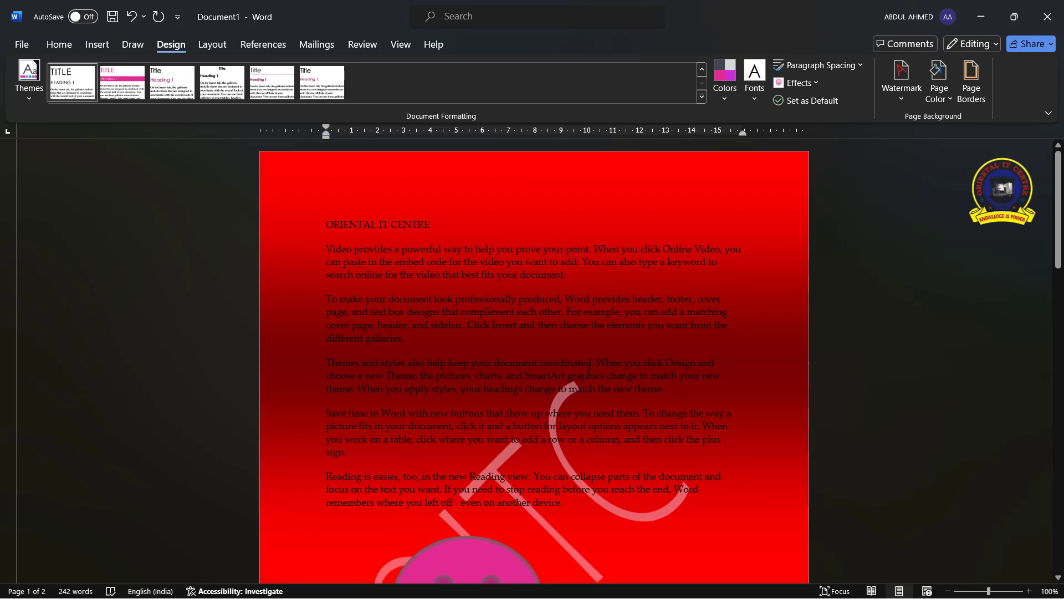
pyautogui.scroll(-12, 593, 367)
pyautogui.scroll(-8, 587, 372)
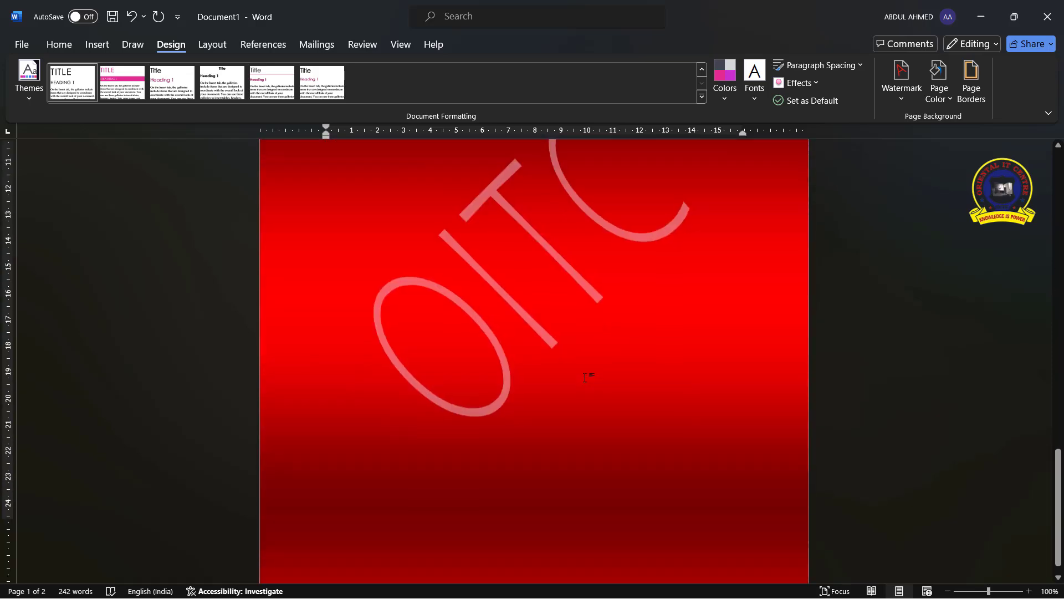
pyautogui.scroll(5, 585, 380)
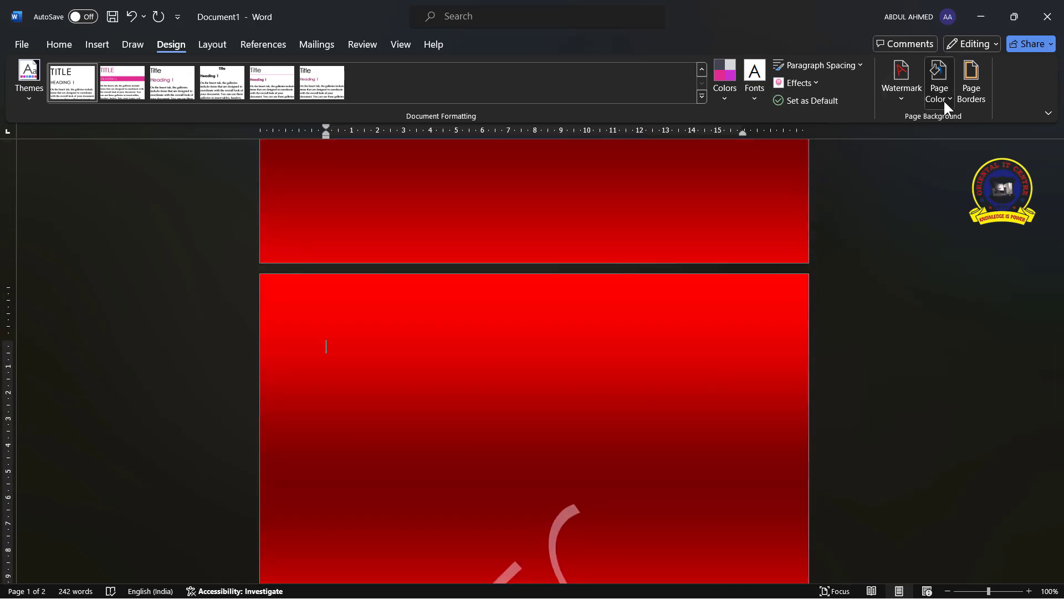
pyautogui.click(944, 99)
pyautogui.click(968, 359)
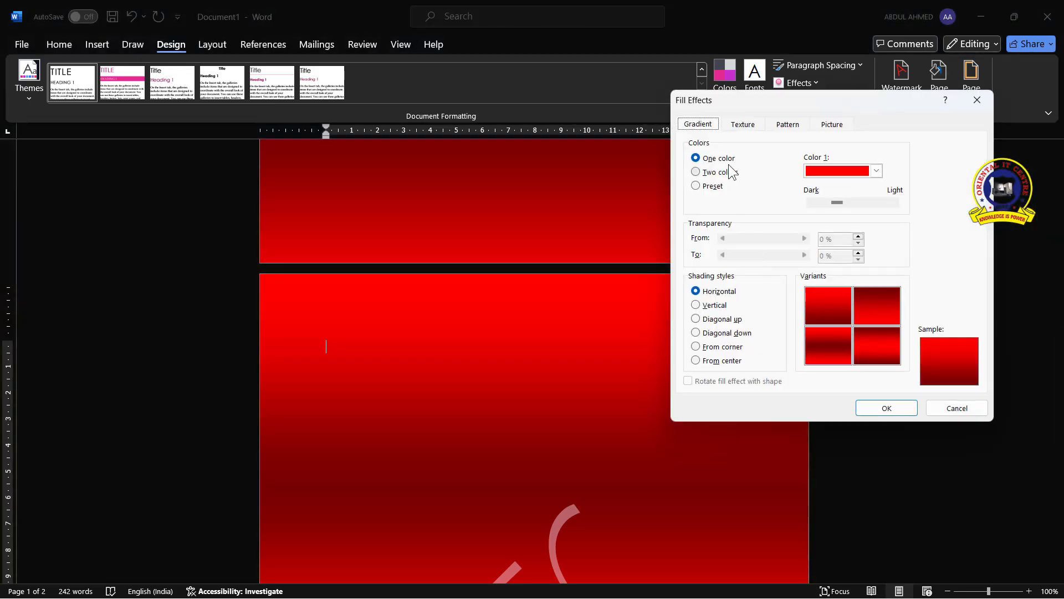
pyautogui.click(698, 173)
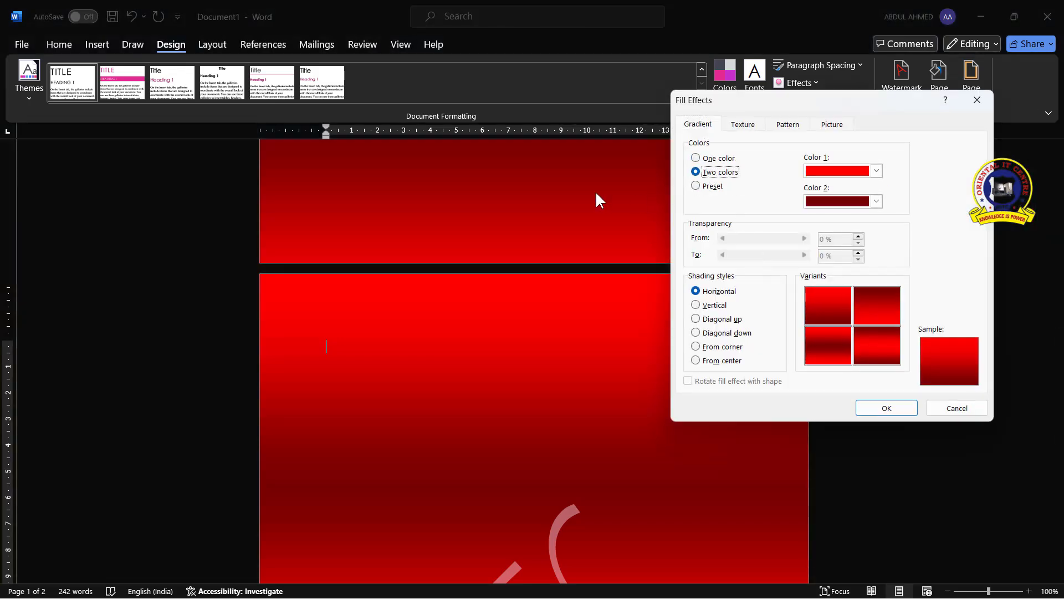
pyautogui.click(876, 202)
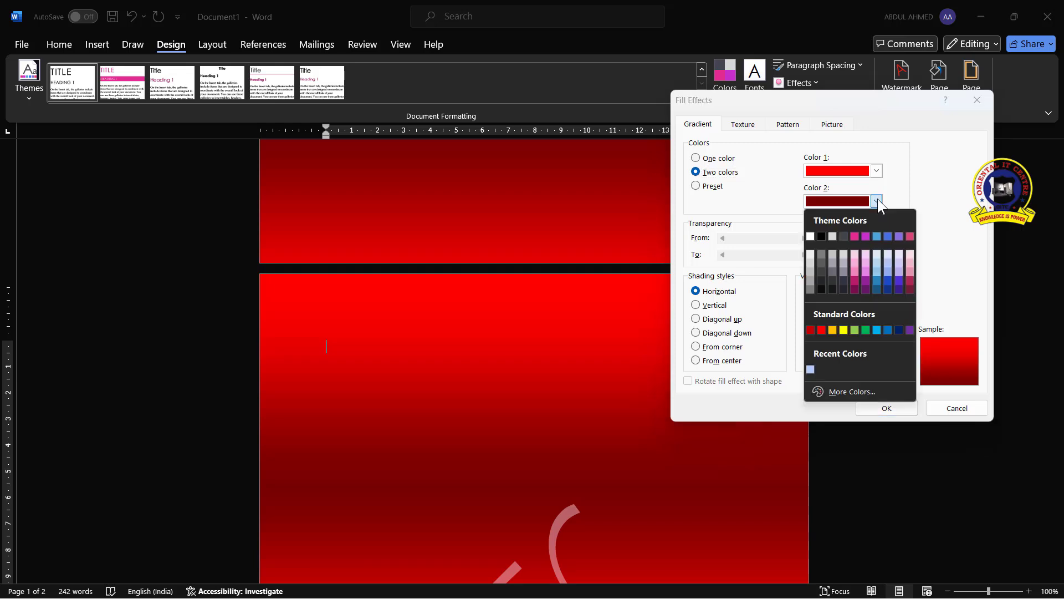
pyautogui.click(889, 281)
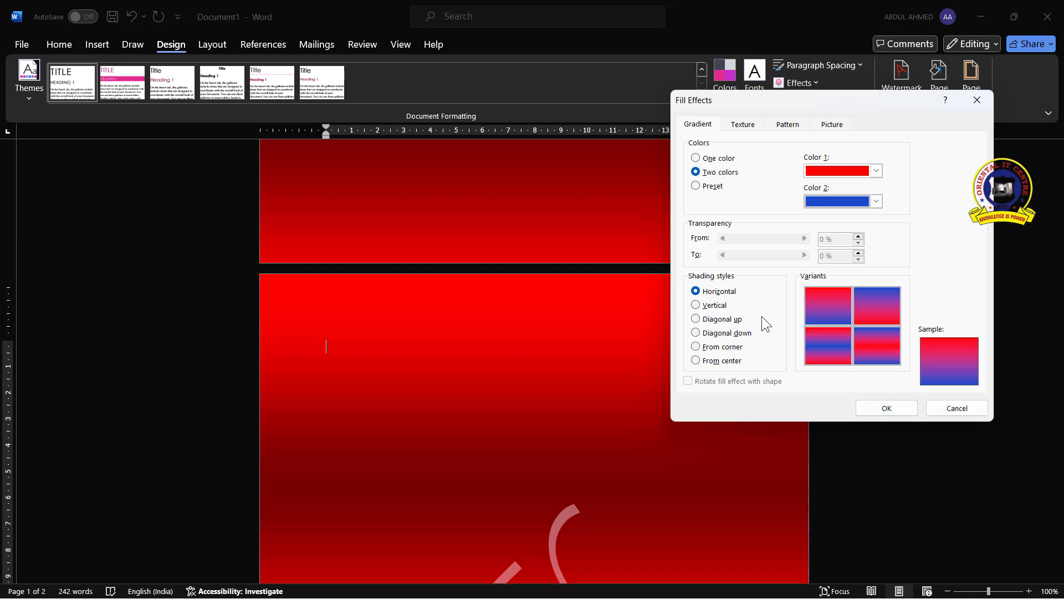
pyautogui.click(696, 309)
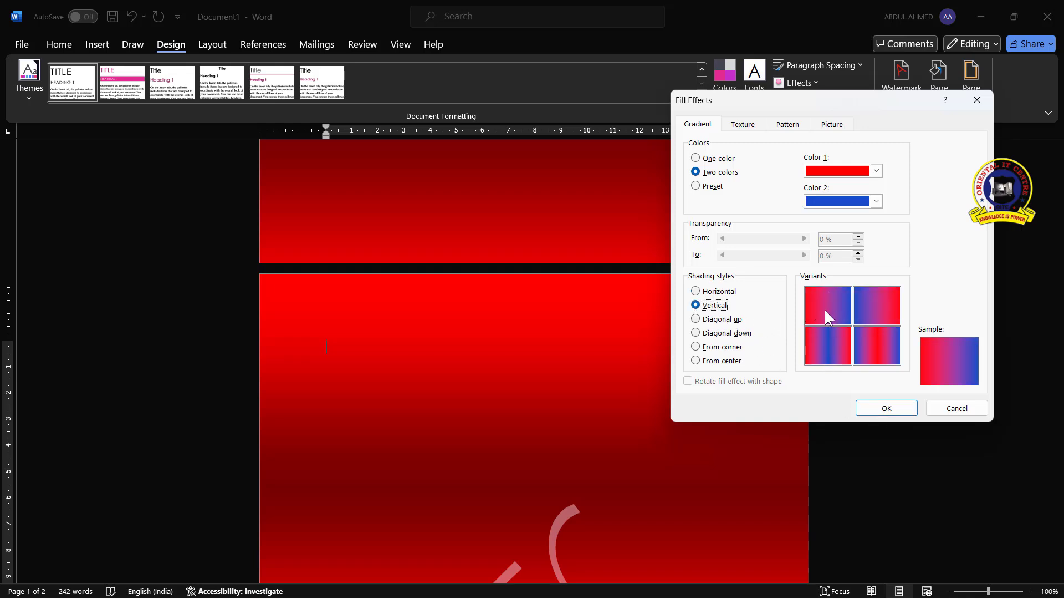
pyautogui.click(718, 320)
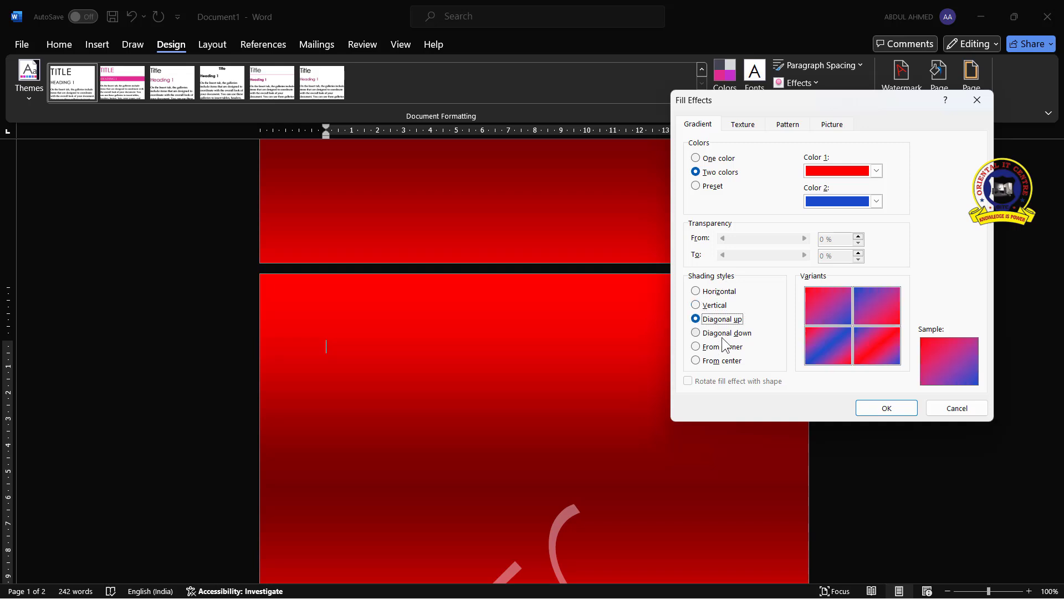
pyautogui.click(695, 332)
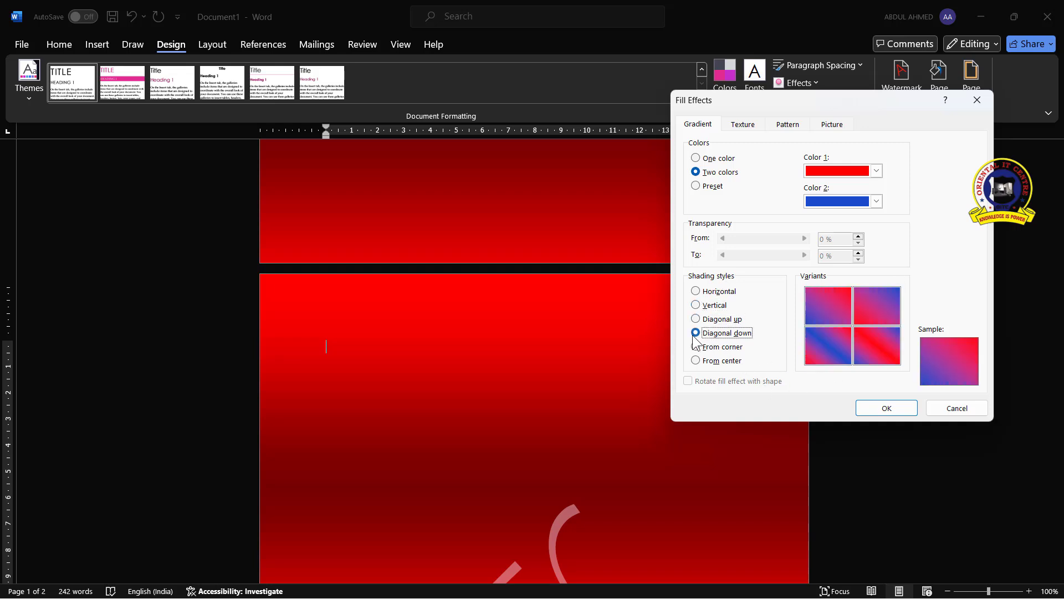
pyautogui.click(698, 347)
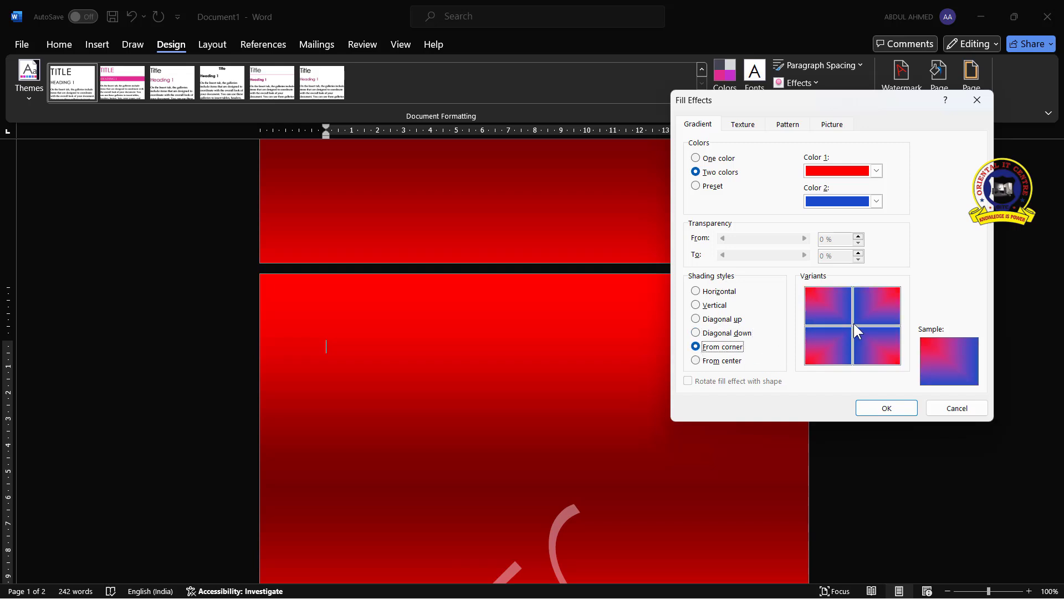
pyautogui.click(696, 362)
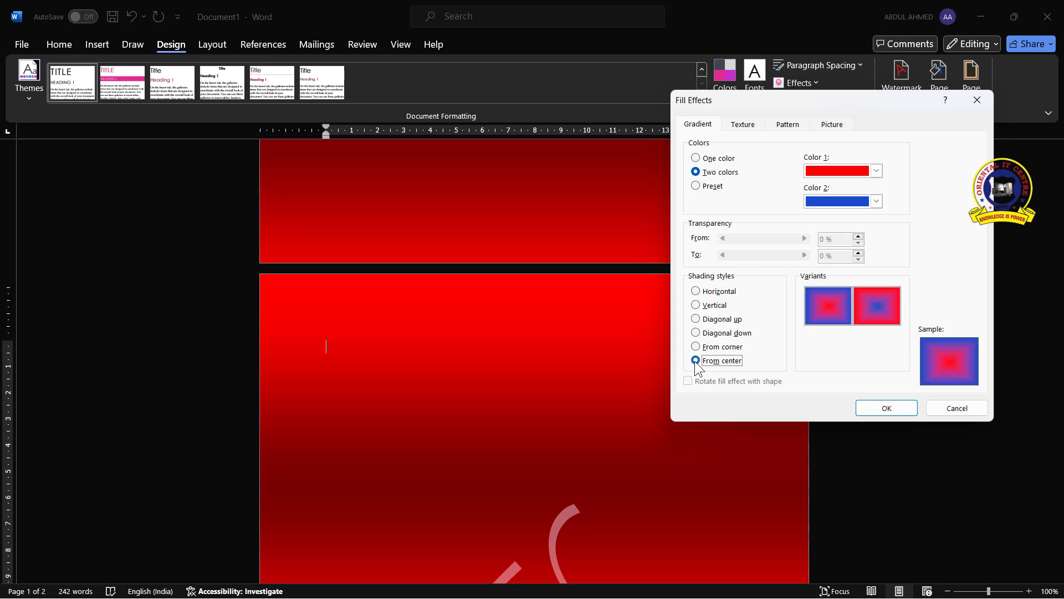
pyautogui.click(887, 408)
pyautogui.scroll(4, 467, 320)
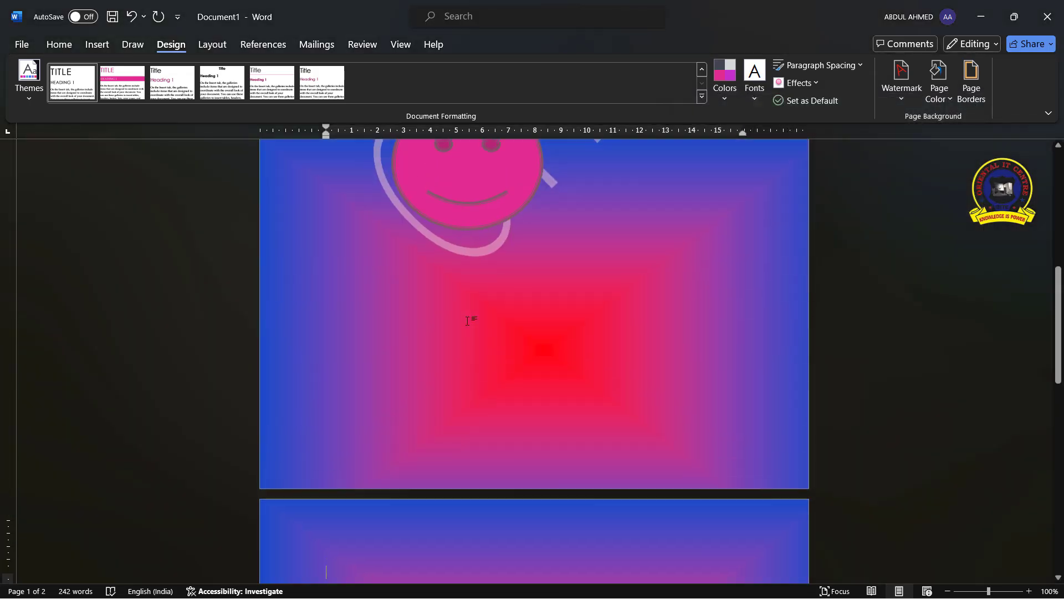
pyautogui.scroll(7, 467, 321)
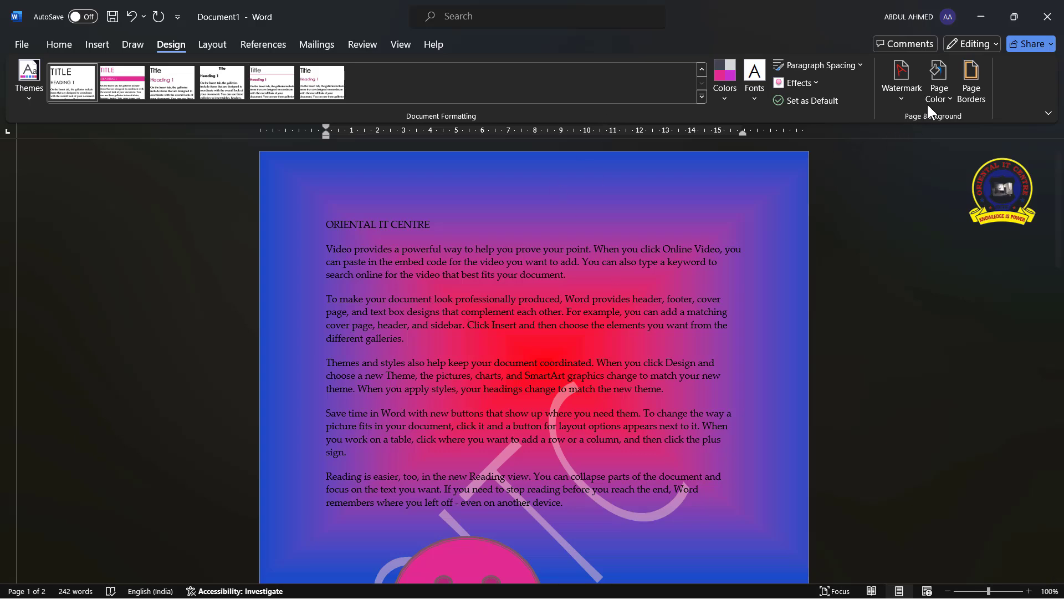
# Open the page border settings and choose a Box border with a thick double-line style at 3 pt
pyautogui.click(941, 95)
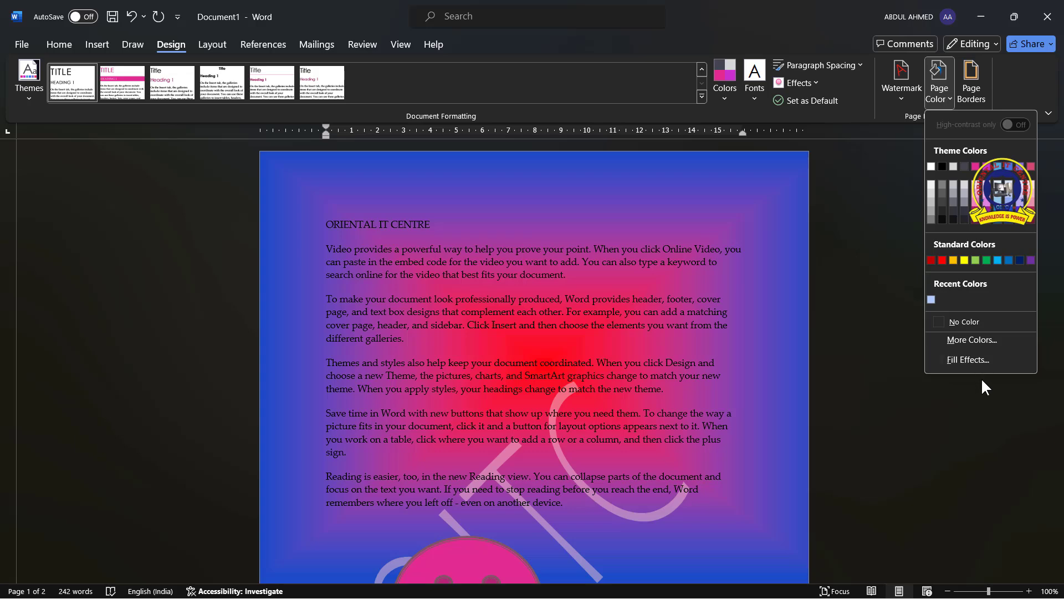
pyautogui.click(972, 88)
pyautogui.moveTo(567, 150)
pyautogui.mouseDown()
pyautogui.moveTo(711, 172)
pyautogui.moveTo(837, 161)
pyautogui.mouseUp()
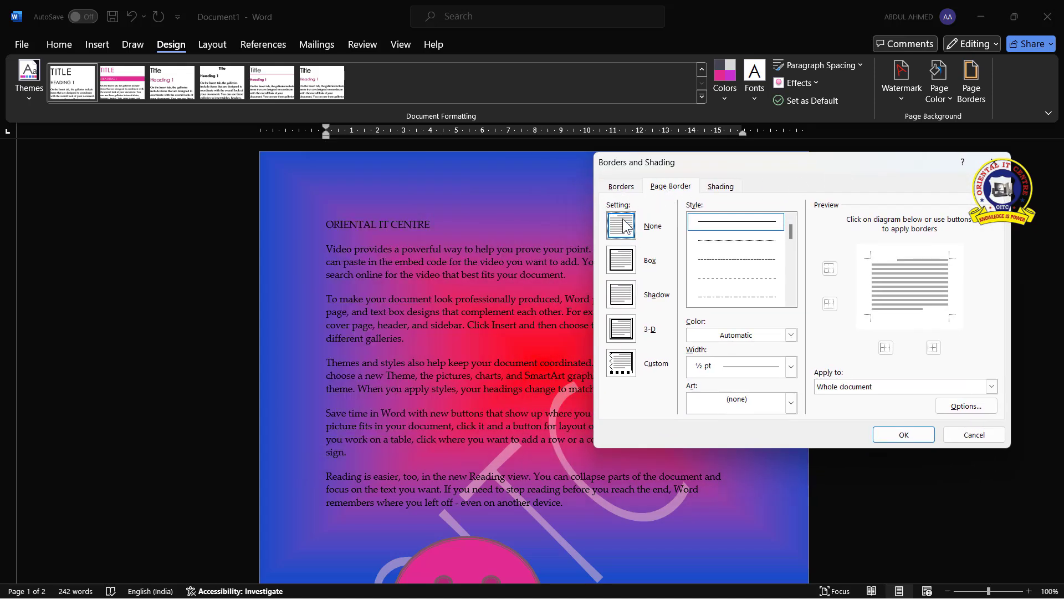
pyautogui.click(621, 261)
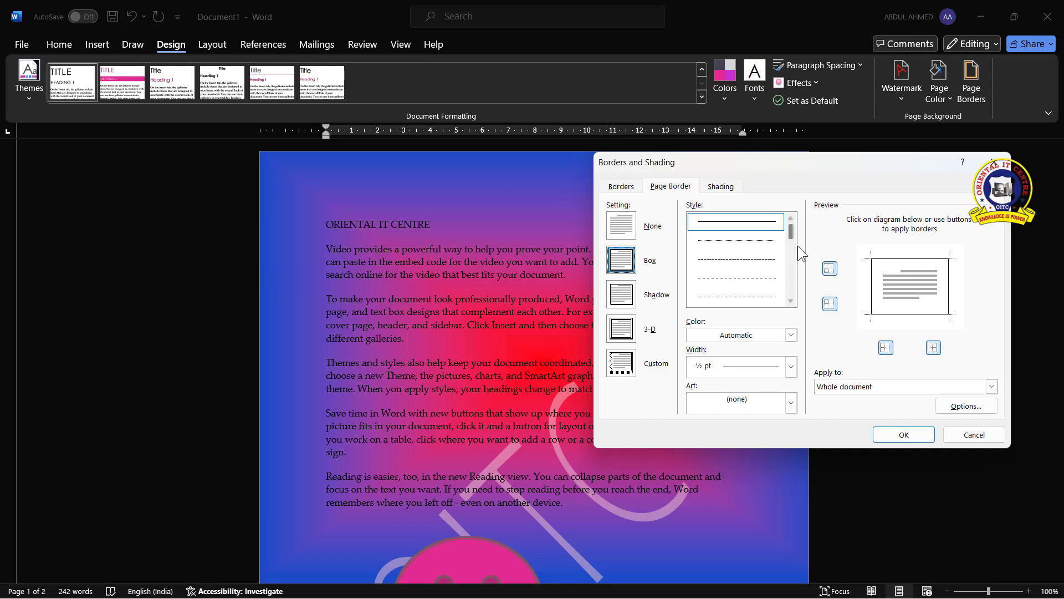
pyautogui.moveTo(793, 230); pyautogui.dragTo(791, 258)
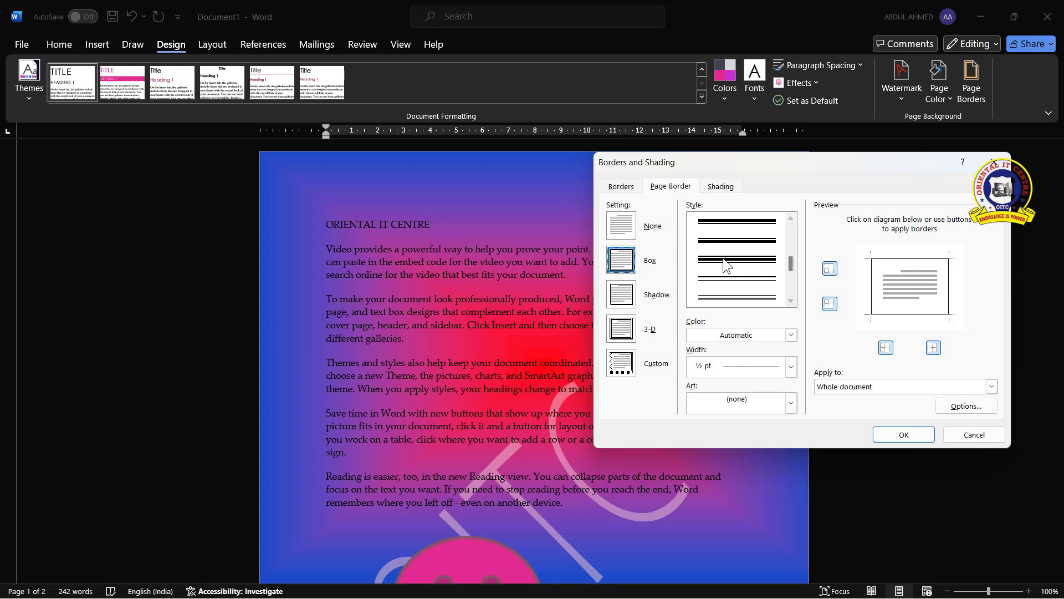
pyautogui.click(777, 297)
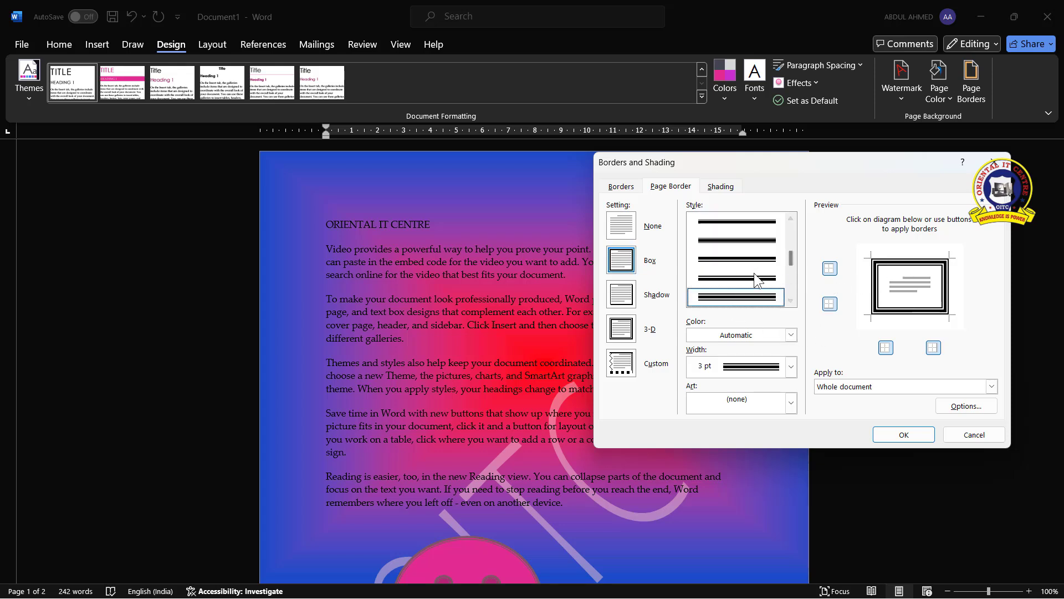
# Set the page border colour to black, after briefly trying yellow, and apply the border
pyautogui.scroll(2, 754, 272)
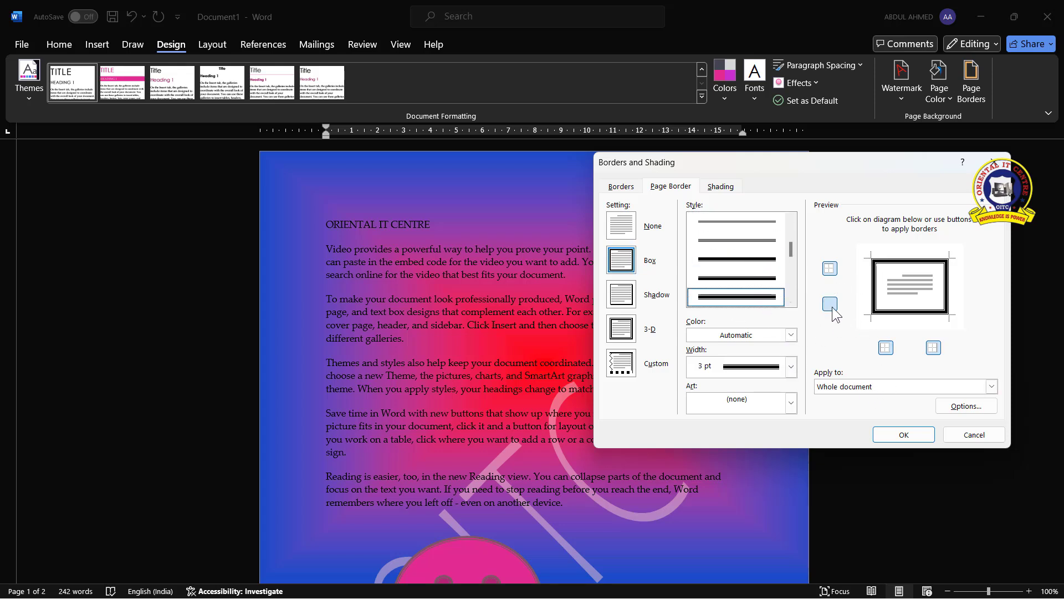
pyautogui.click(791, 334)
pyautogui.click(727, 482)
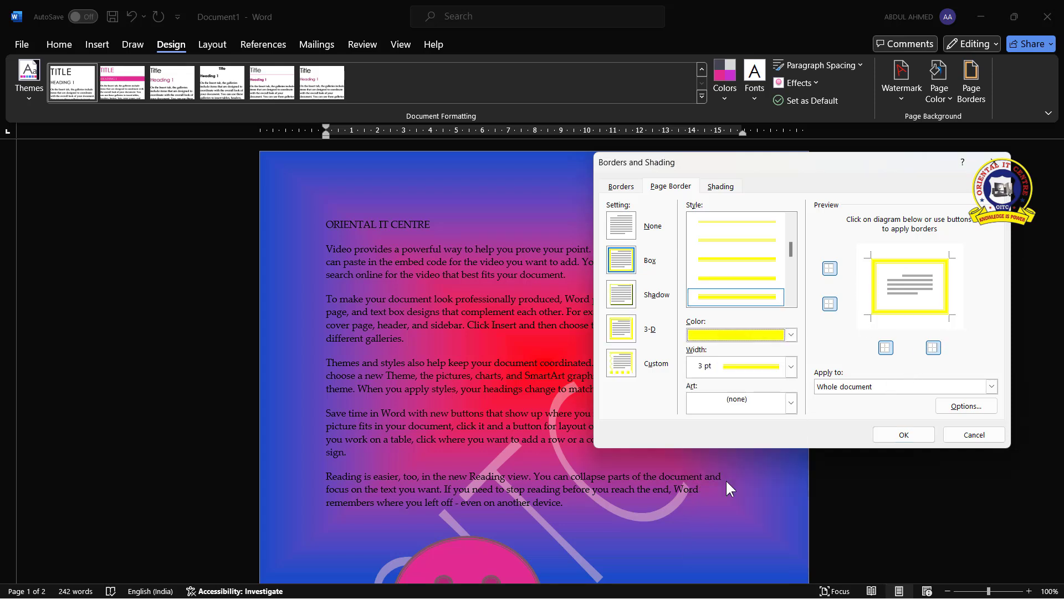
pyautogui.click(792, 335)
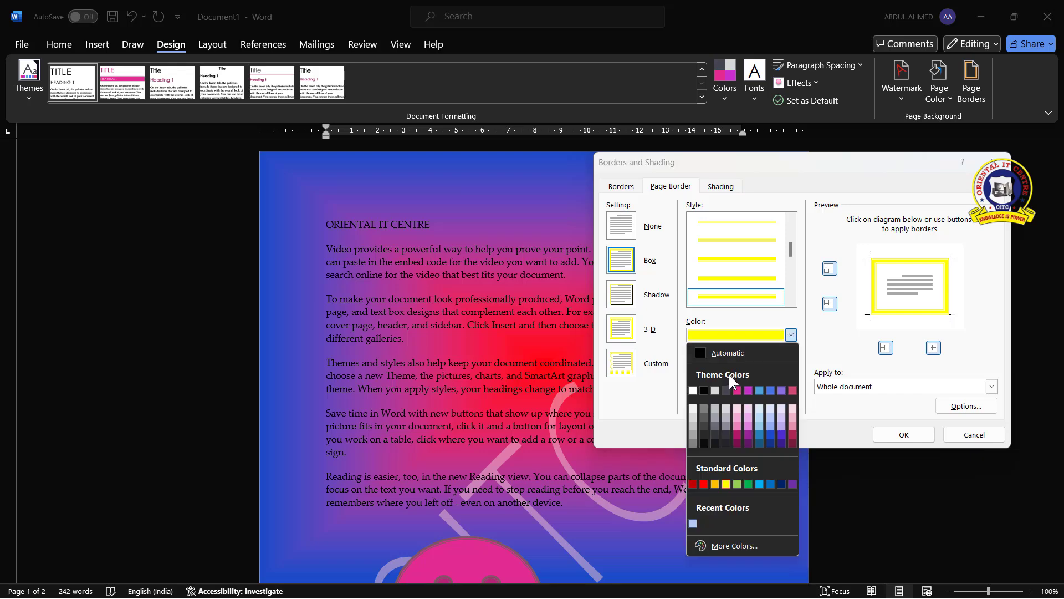
pyautogui.click(705, 390)
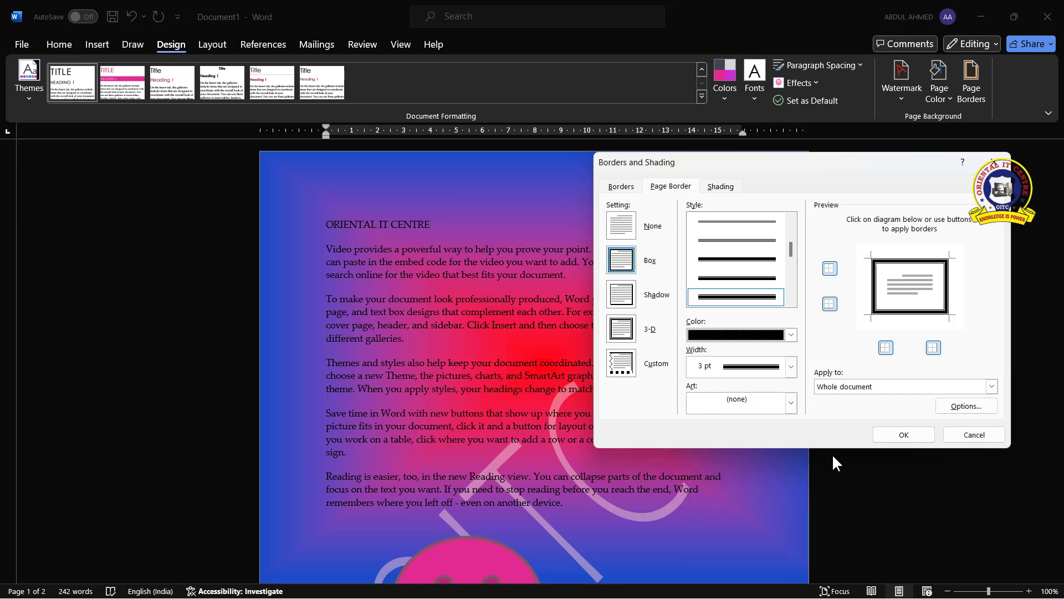
pyautogui.click(904, 434)
# Change the page border to a red wavy line style at ¾ pt and apply it
pyautogui.scroll(-5, 587, 364)
pyautogui.scroll(-6, 511, 420)
pyautogui.scroll(7, 516, 333)
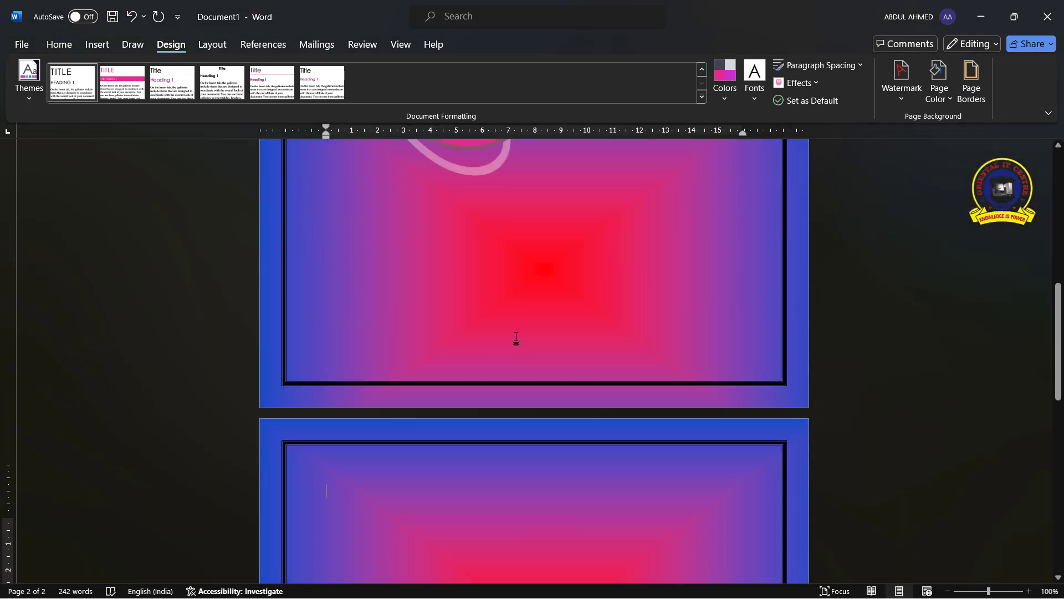
pyautogui.scroll(5, 516, 339)
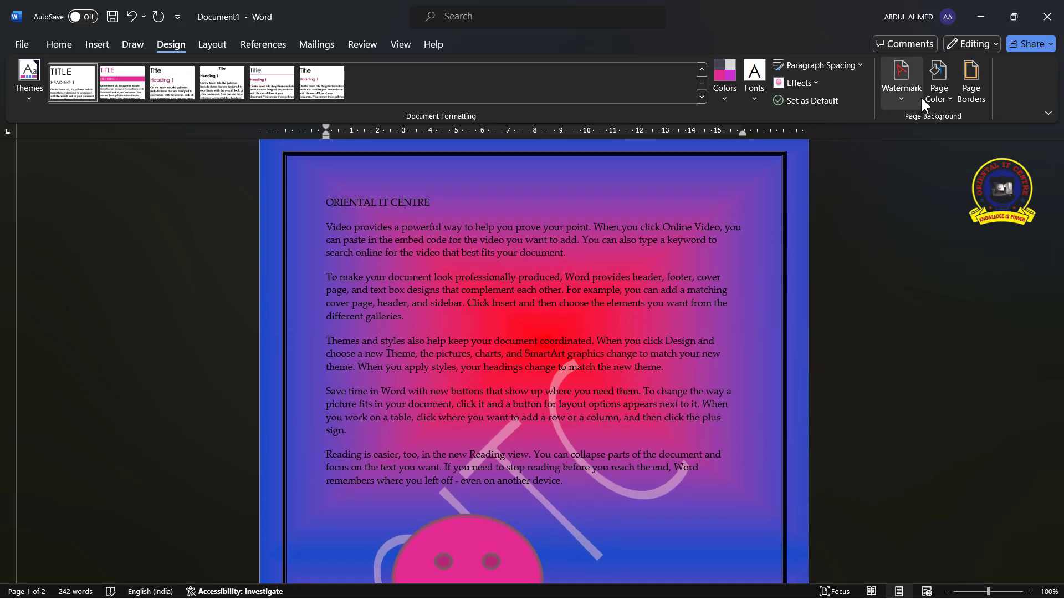
pyautogui.click(950, 95)
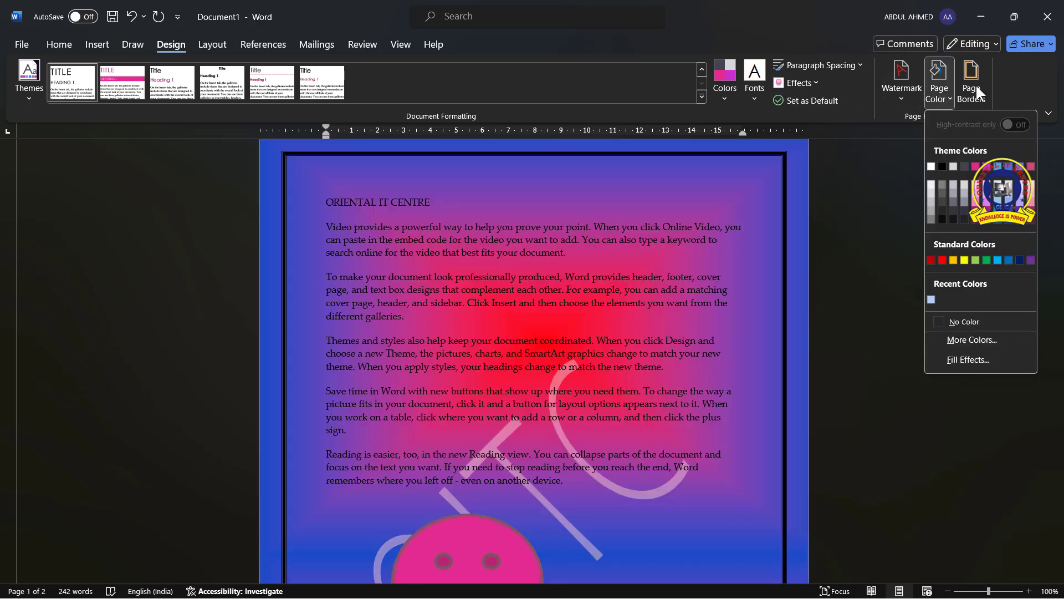
pyautogui.click(976, 85)
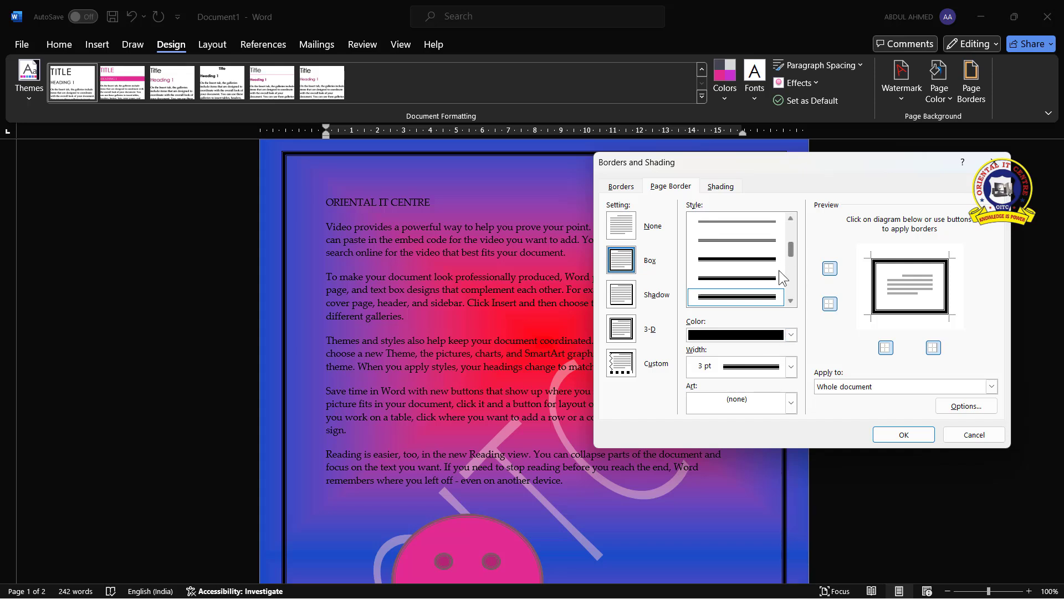
pyautogui.moveTo(790, 253); pyautogui.dragTo(795, 274)
pyautogui.click(754, 297)
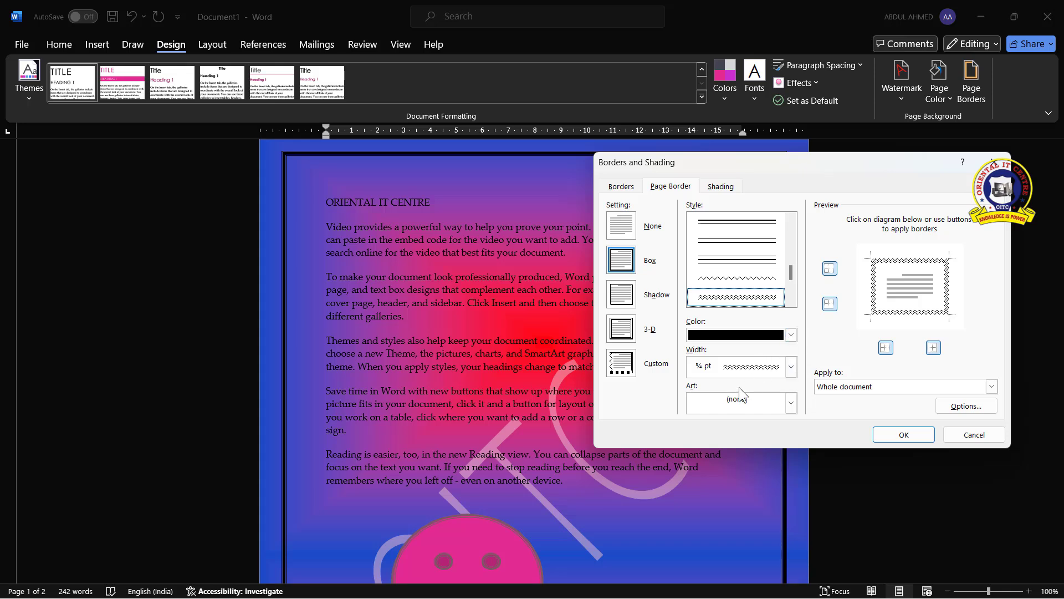
pyautogui.click(791, 335)
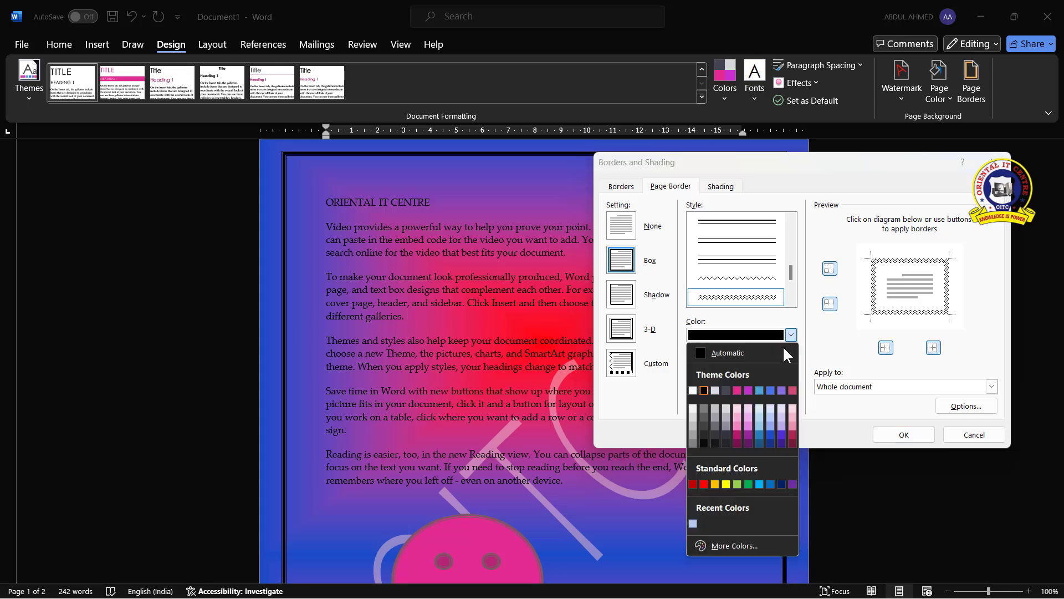
pyautogui.click(704, 484)
pyautogui.click(906, 440)
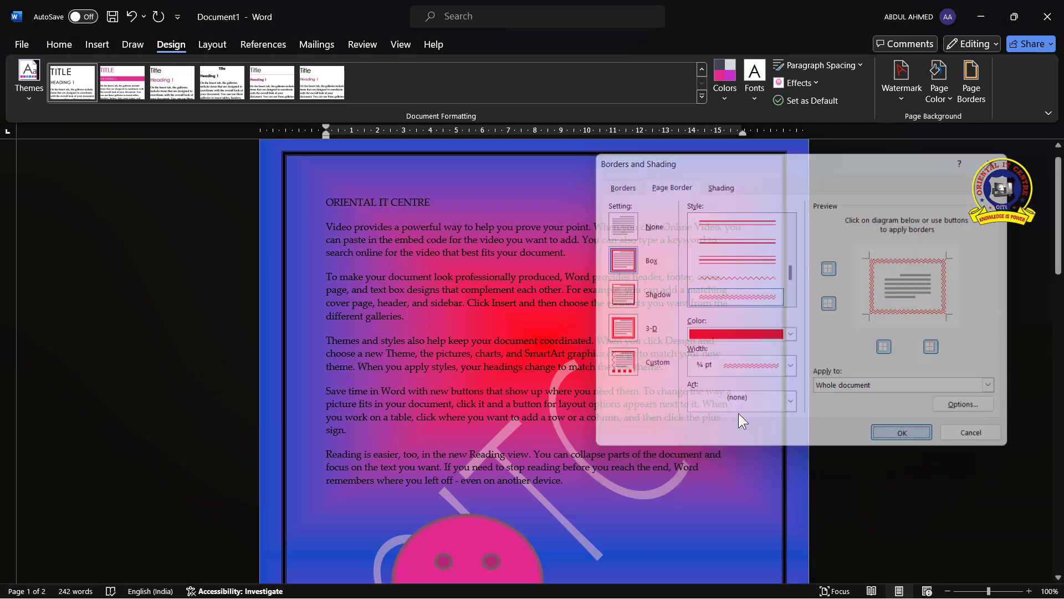
# Apply the red wavy page border to this section for all pages except the first page
pyautogui.scroll(-7, 557, 335)
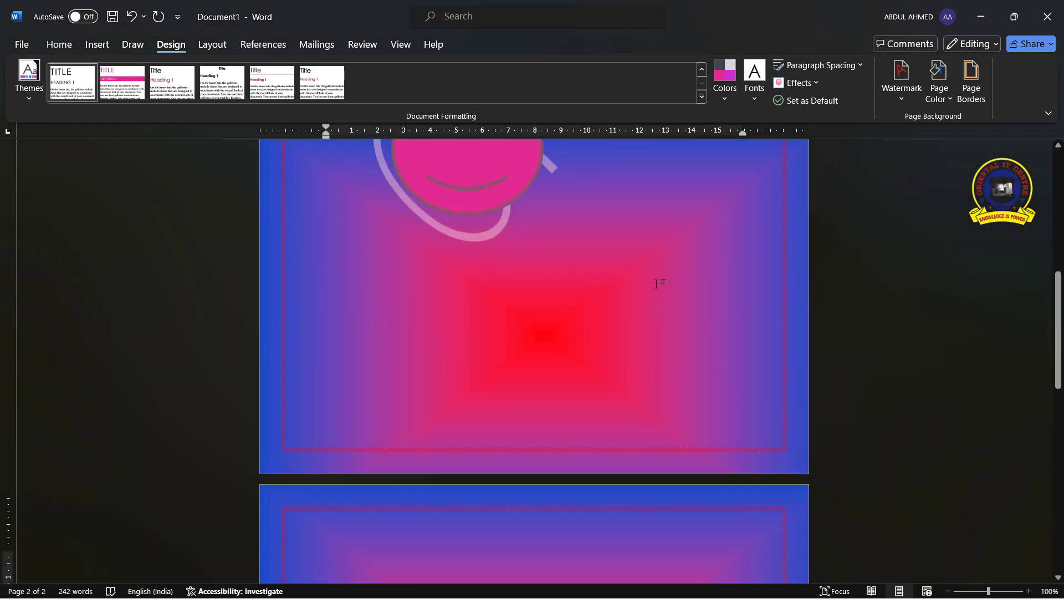
pyautogui.scroll(3, 656, 284)
pyautogui.click(971, 89)
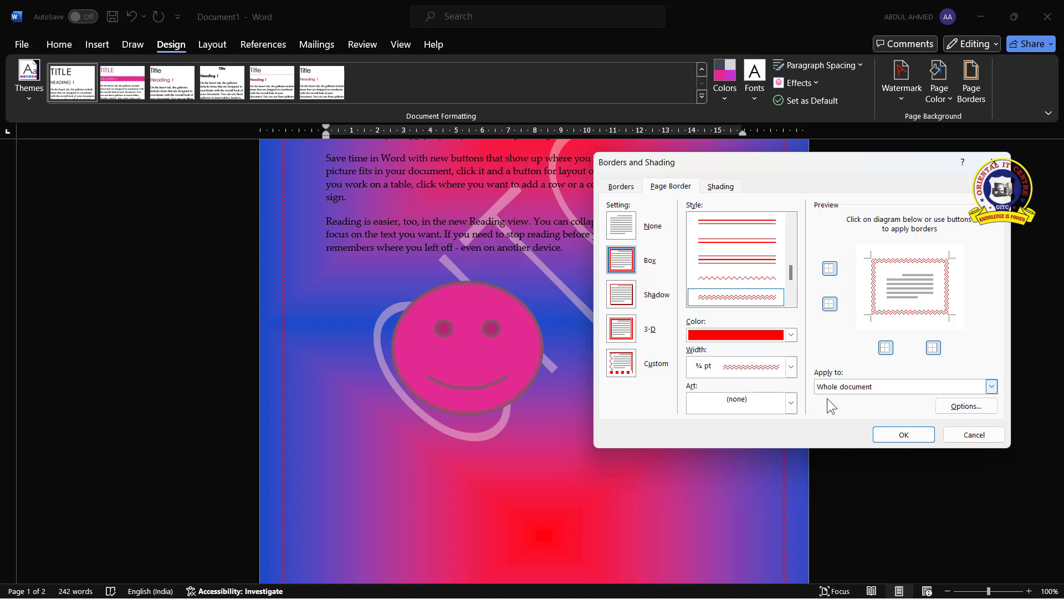
pyautogui.click(991, 386)
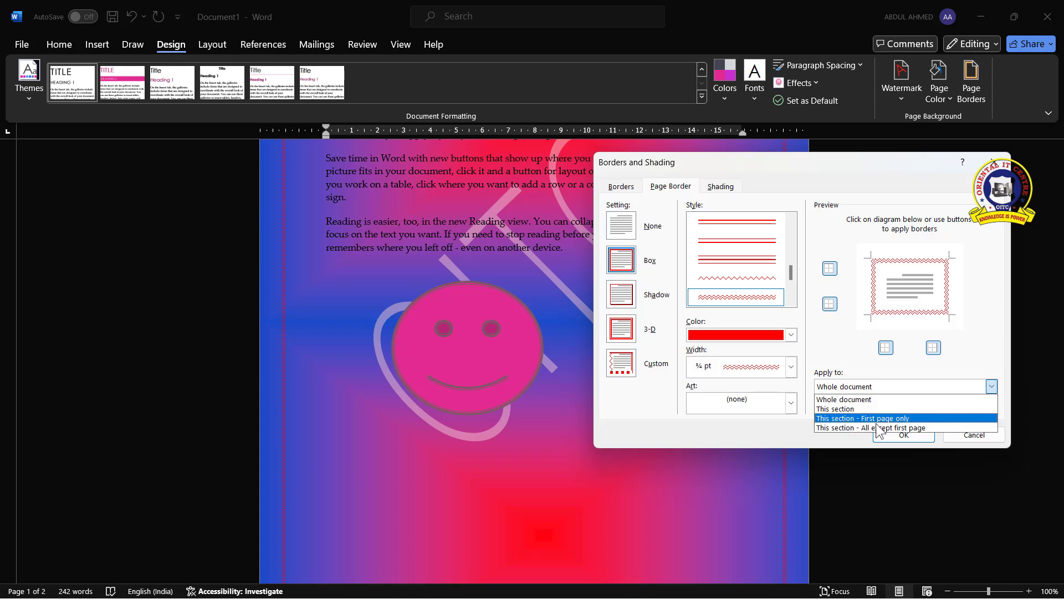
pyautogui.click(926, 427)
pyautogui.click(903, 434)
# Replace the page border with a red hearts art border at 12 pt
pyautogui.scroll(-3, 584, 449)
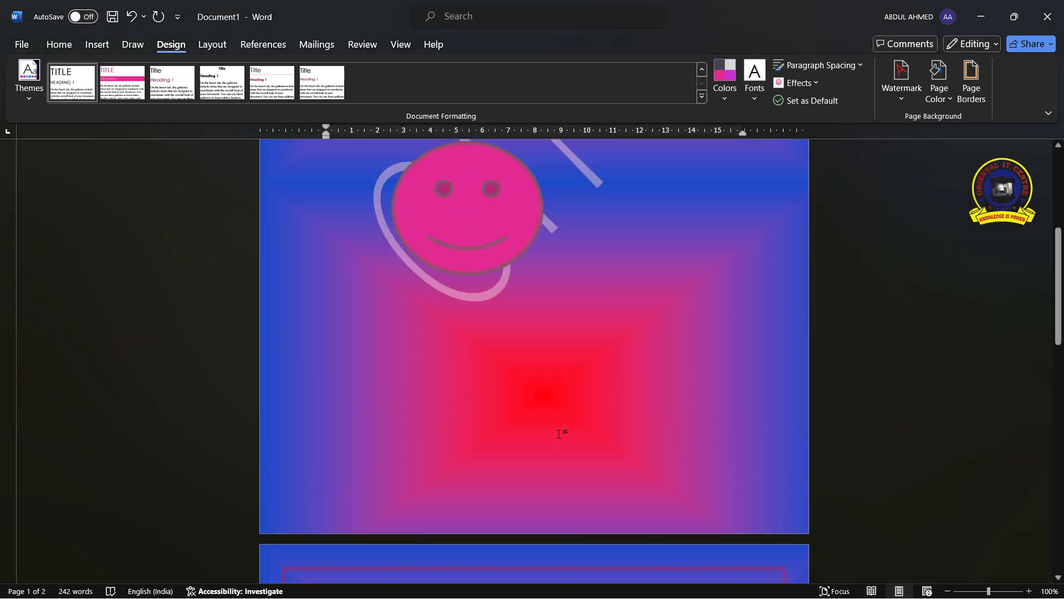
pyautogui.scroll(7, 565, 441)
pyautogui.scroll(-10, 565, 441)
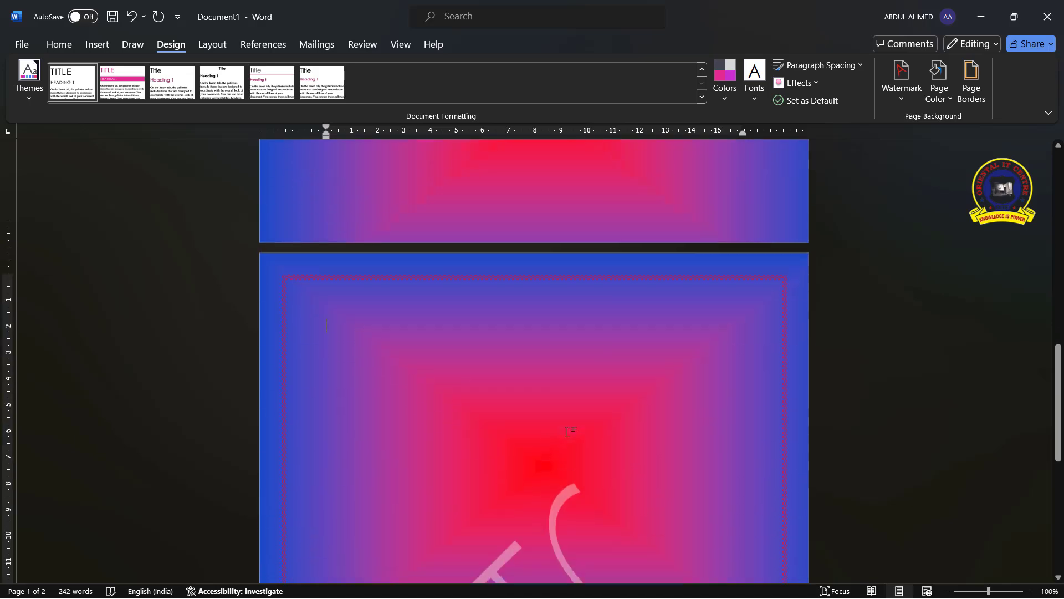
pyautogui.scroll(-1, 553, 388)
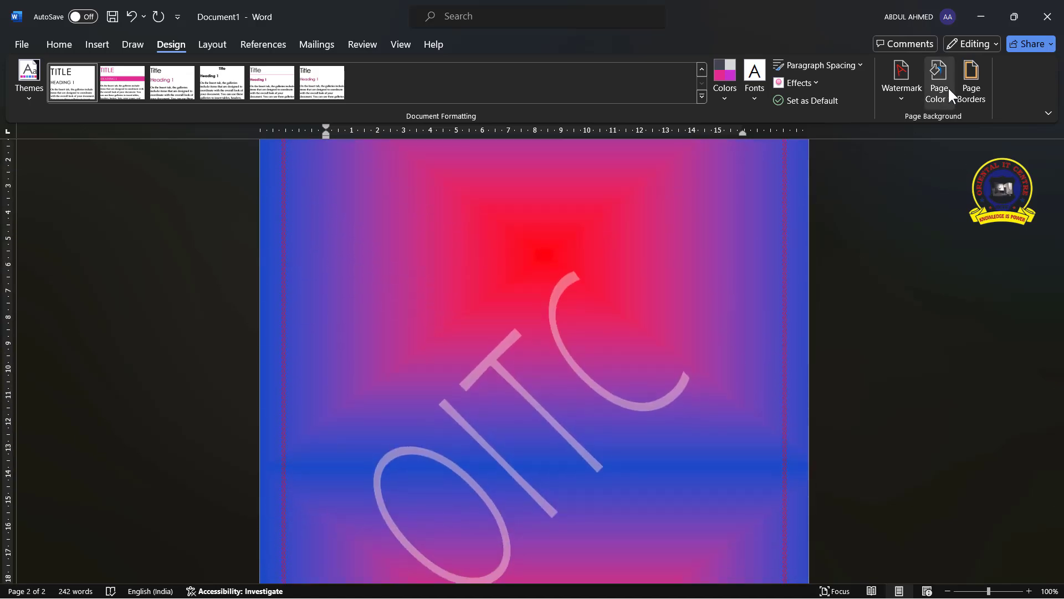
pyautogui.click(969, 92)
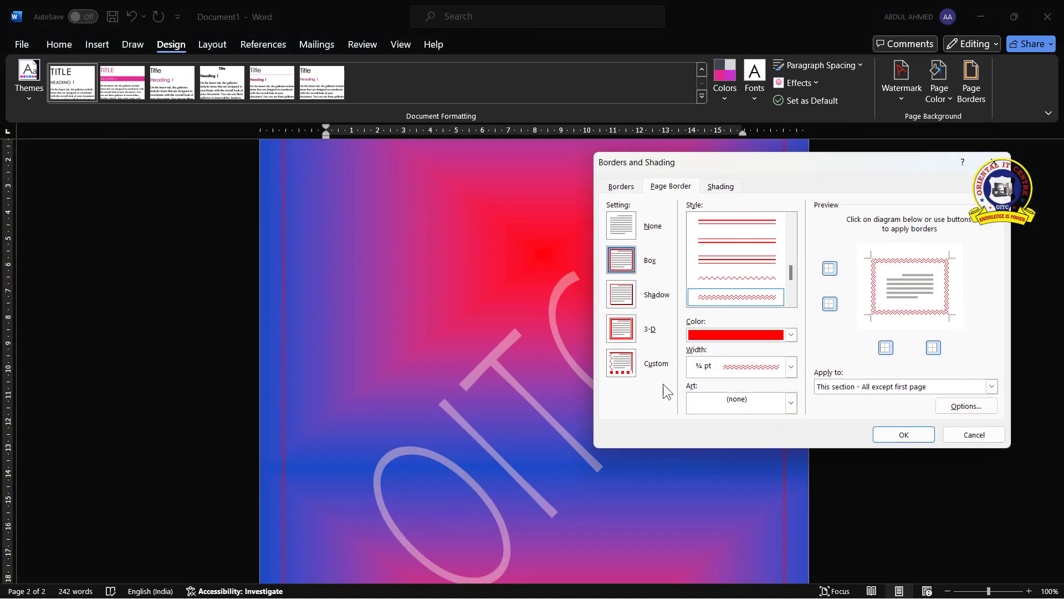
pyautogui.click(791, 367)
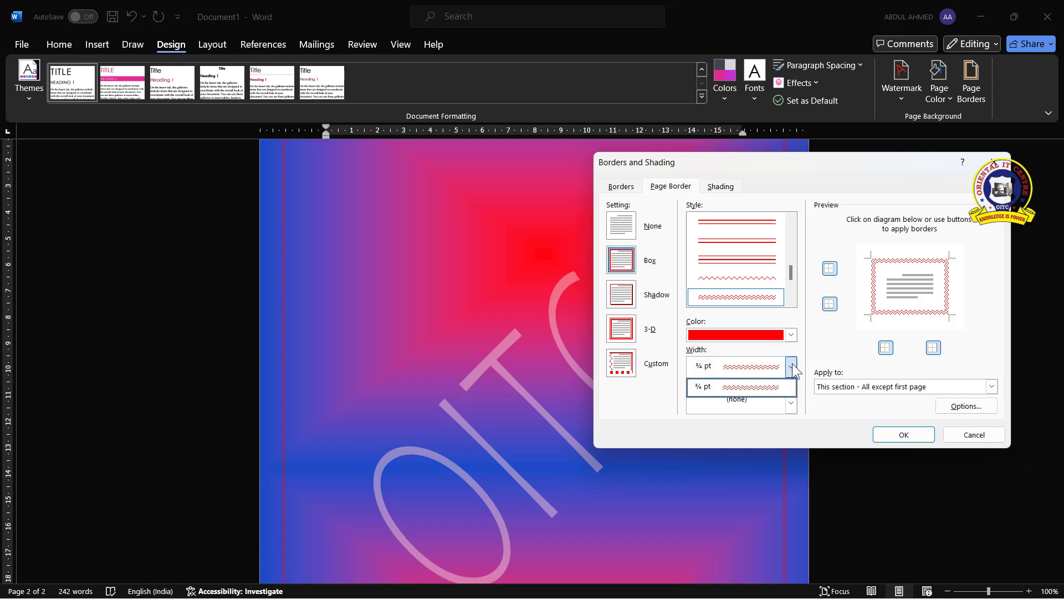
pyautogui.click(747, 384)
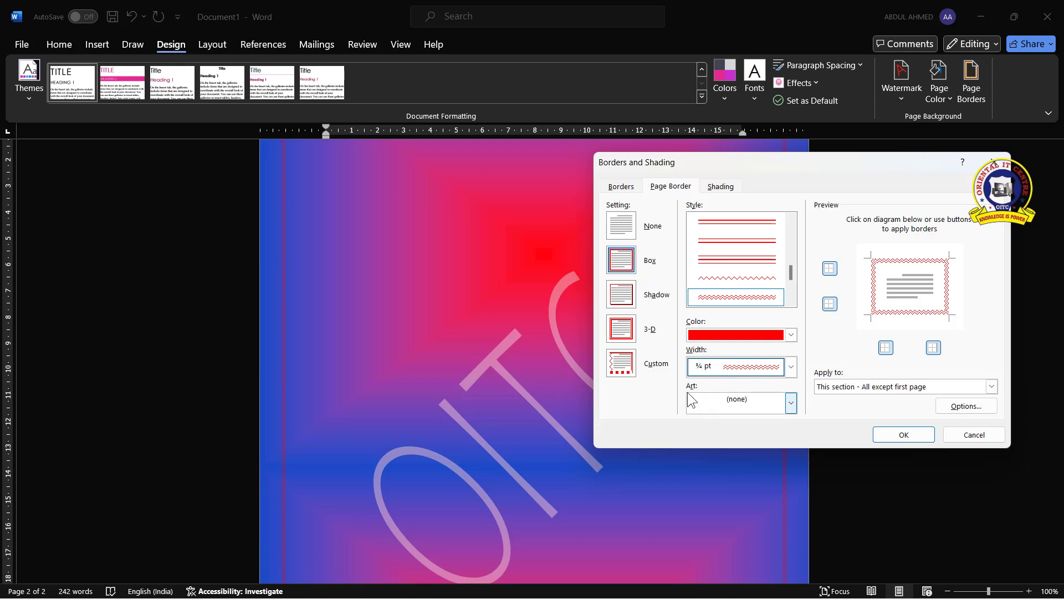
pyautogui.click(796, 405)
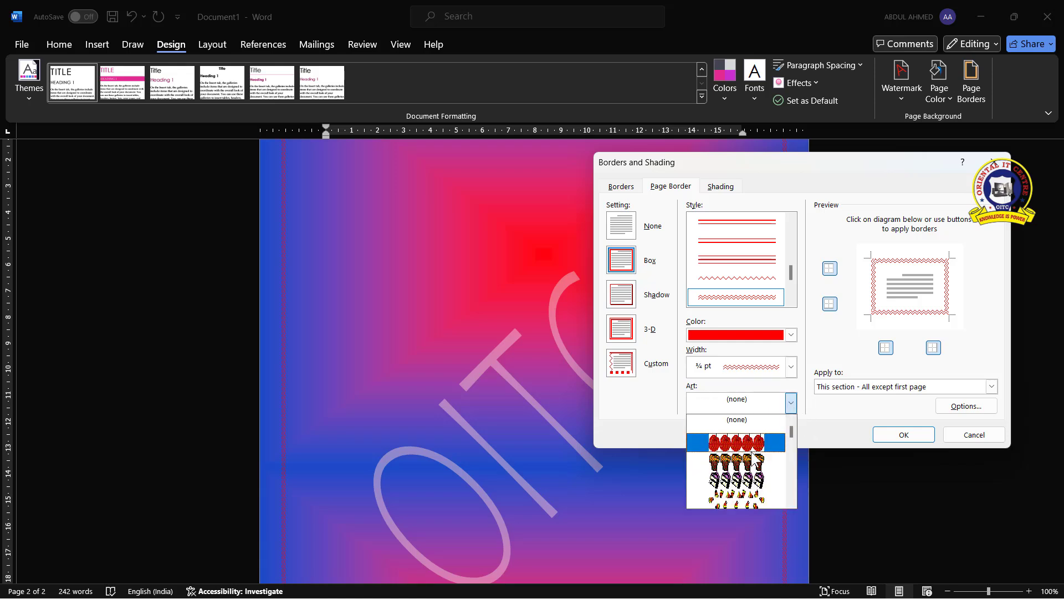
pyautogui.scroll(-3, 760, 440)
pyautogui.scroll(-2, 760, 442)
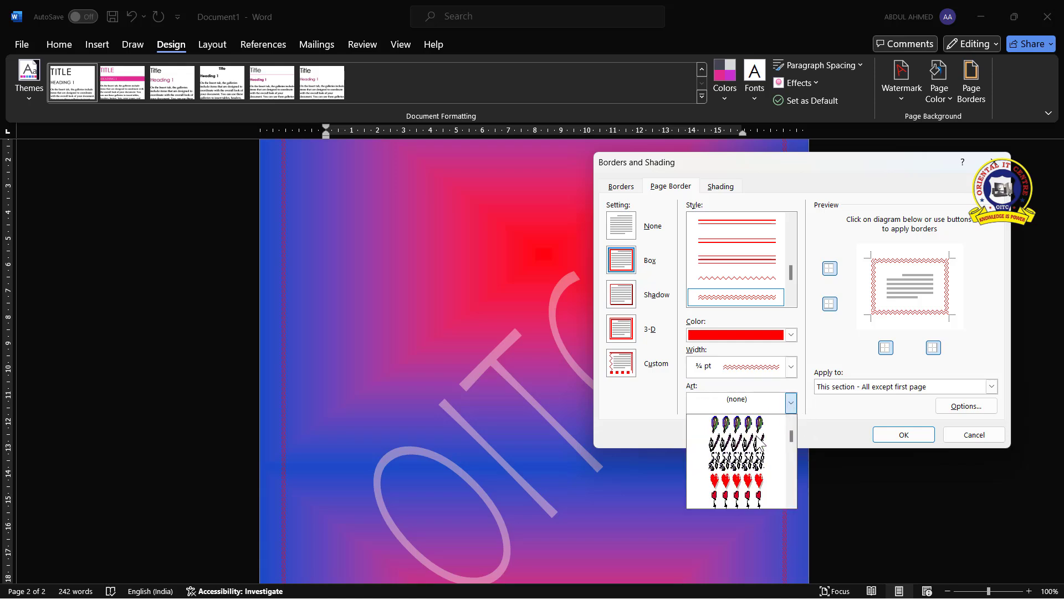
pyautogui.click(750, 488)
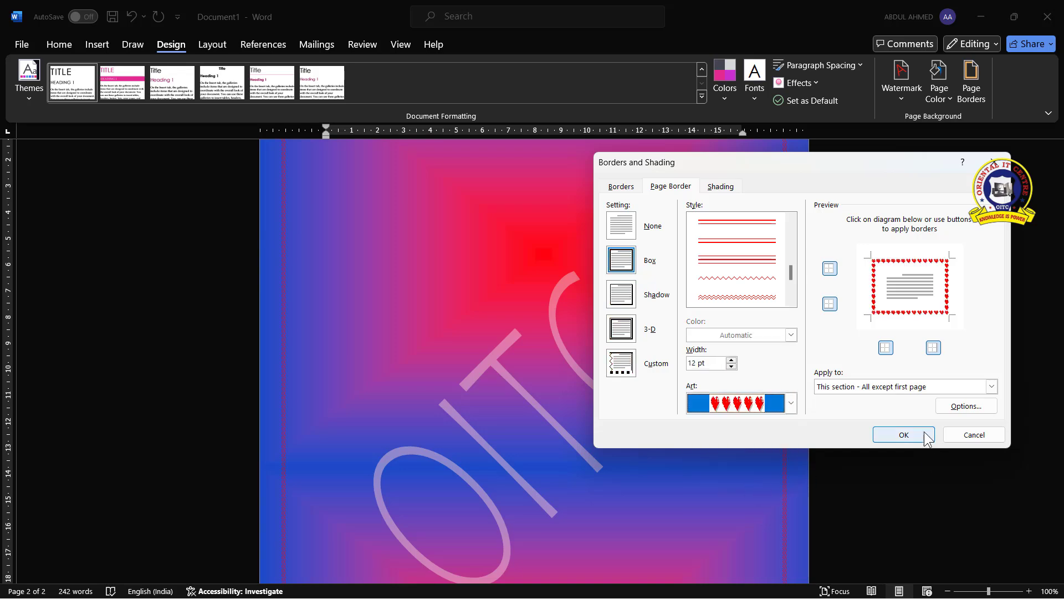
pyautogui.click(906, 435)
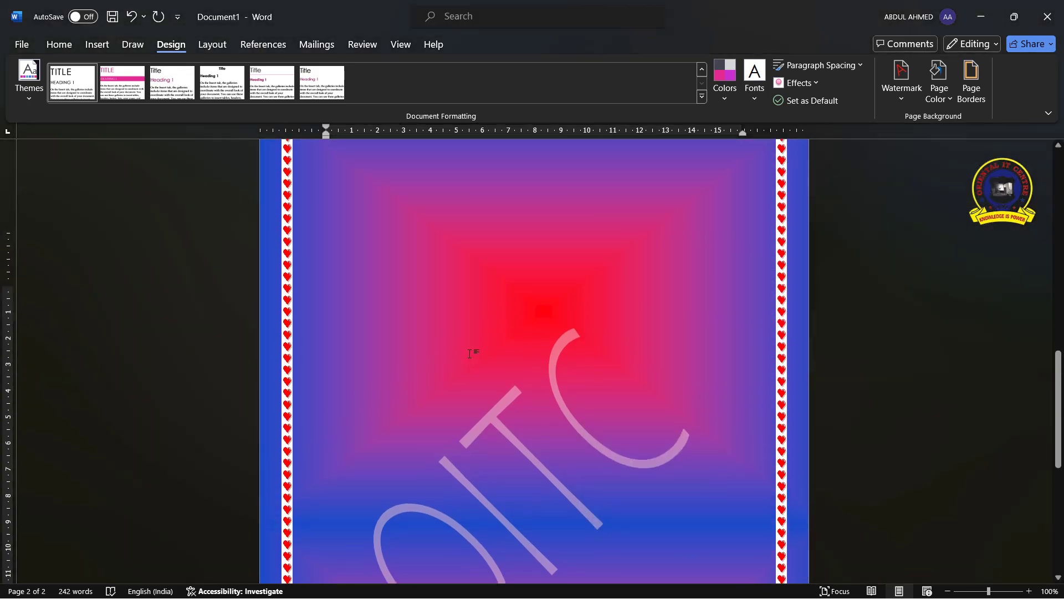
# Apply the hearts art page border to the whole document
pyautogui.scroll(10, 475, 361)
pyautogui.scroll(-4, 515, 302)
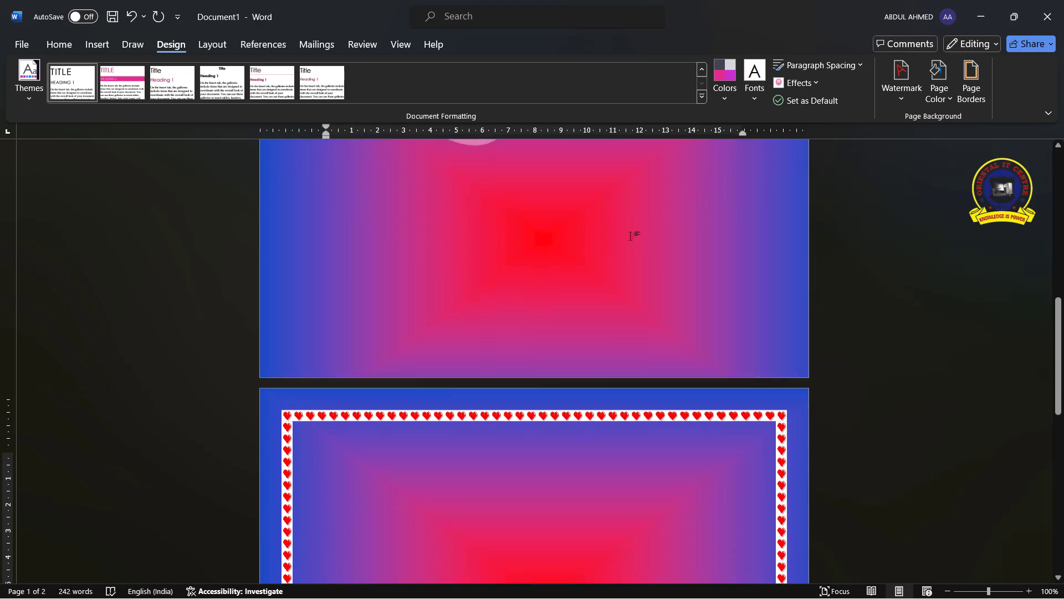
pyautogui.click(967, 100)
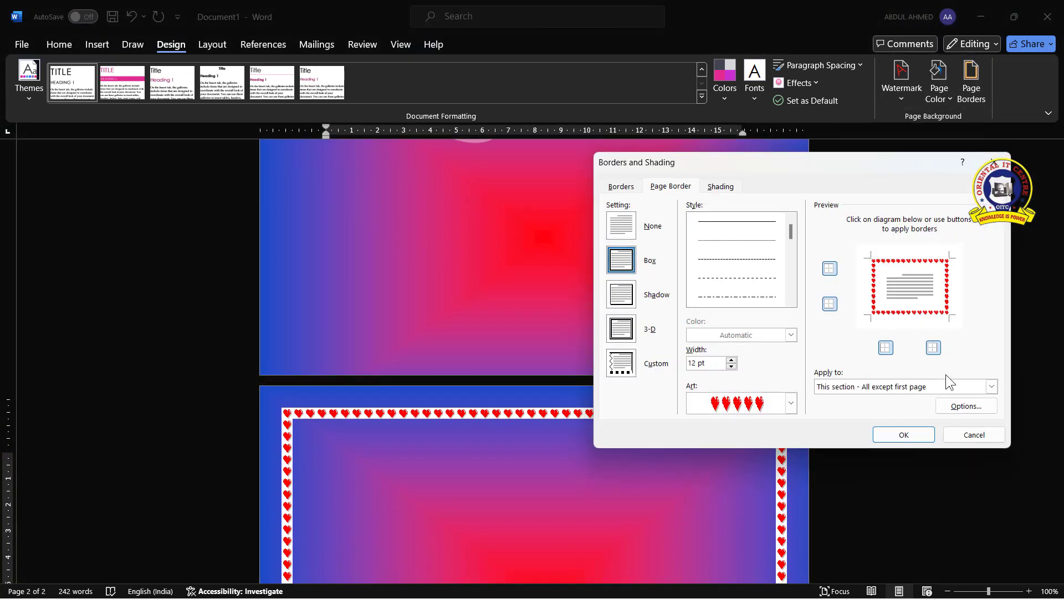
pyautogui.click(991, 386)
pyautogui.click(851, 399)
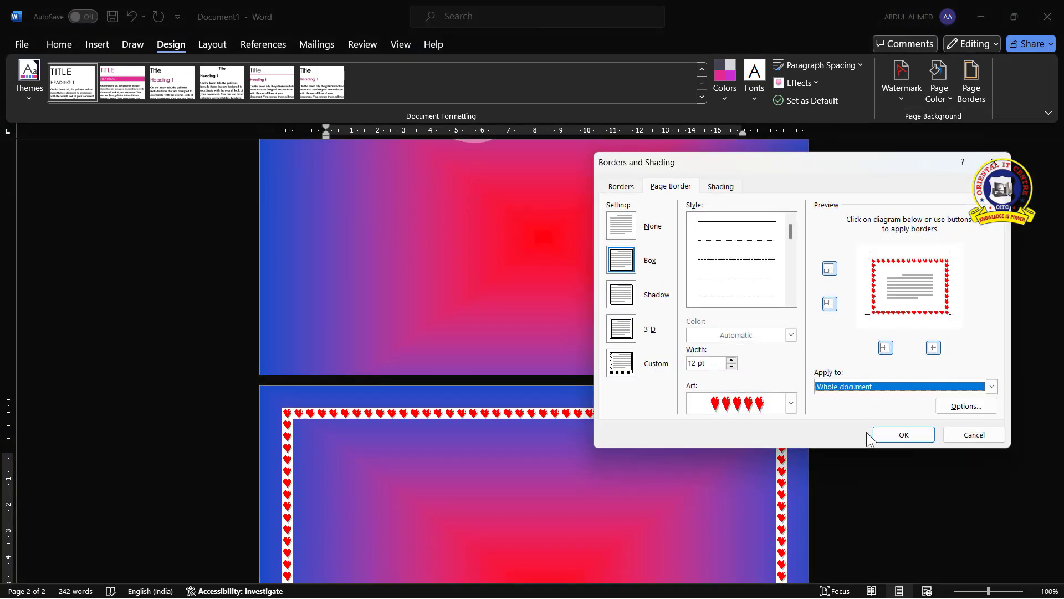
pyautogui.click(903, 435)
pyautogui.scroll(9, 433, 324)
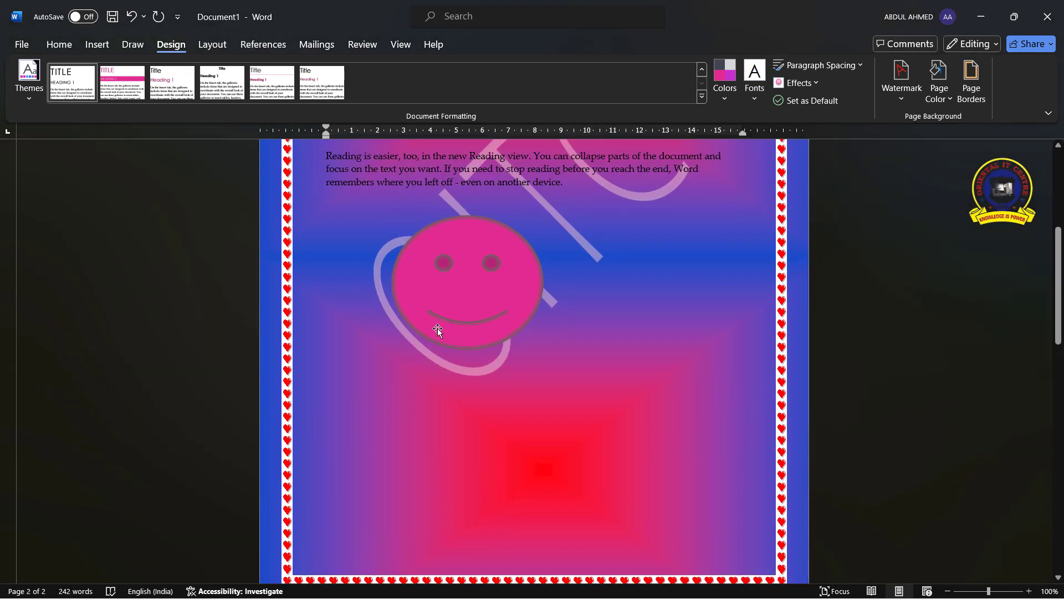
pyautogui.scroll(-3, 441, 330)
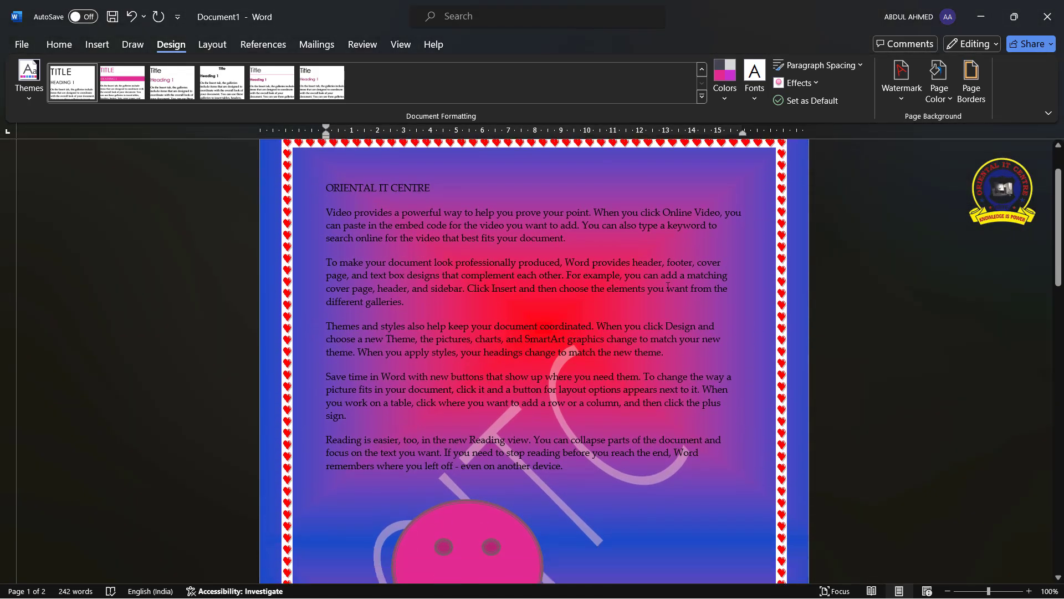